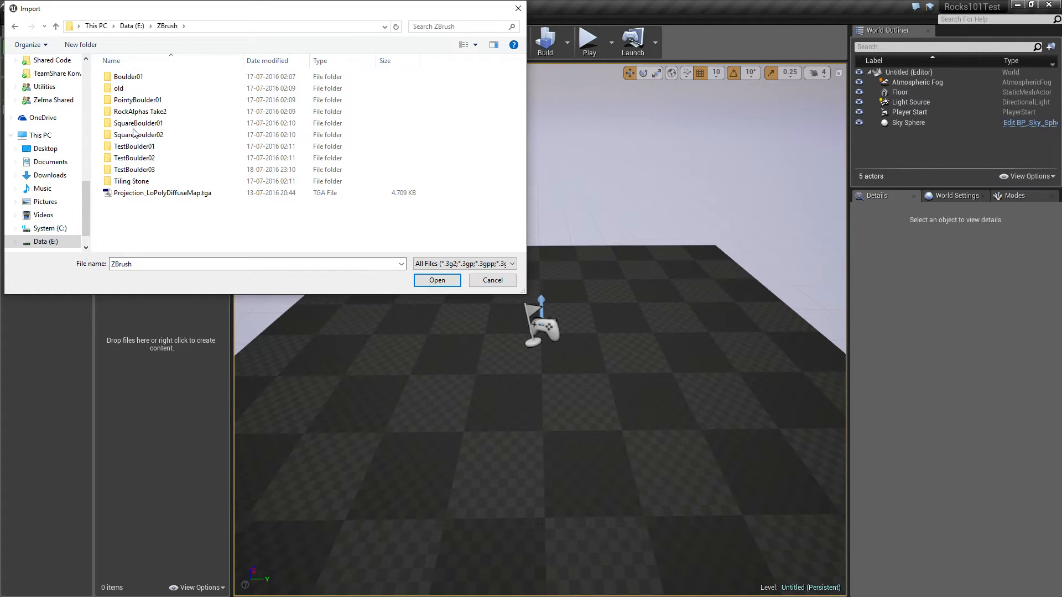
Import LoPoly.obj from the ZBrush TestBoulder03 Resized folder into the TestBoulder03 content folder with the default FBX import options
click(142, 174)
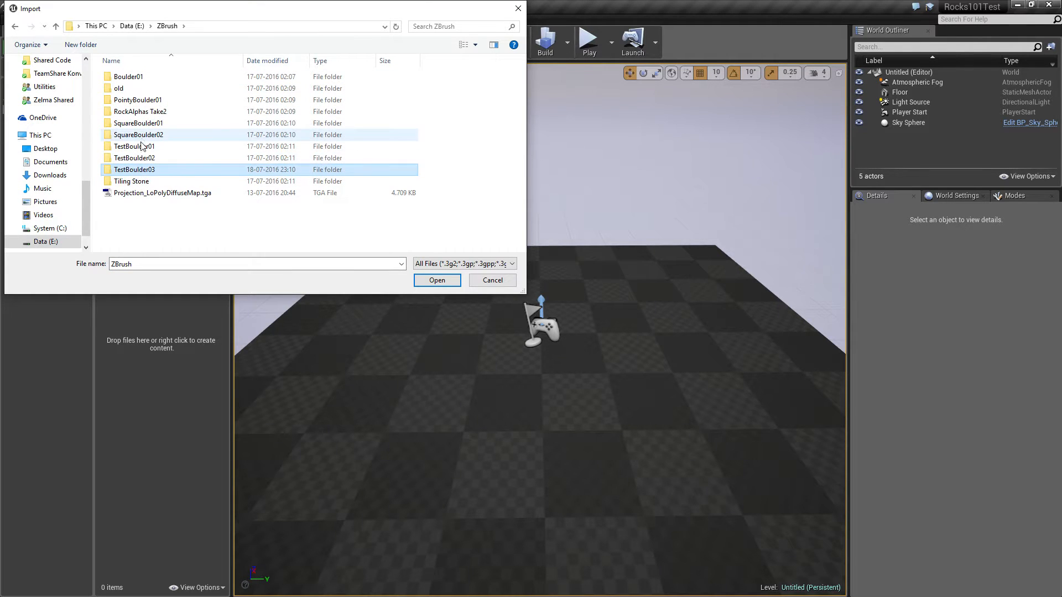
double_click(142, 174)
double_click(131, 89)
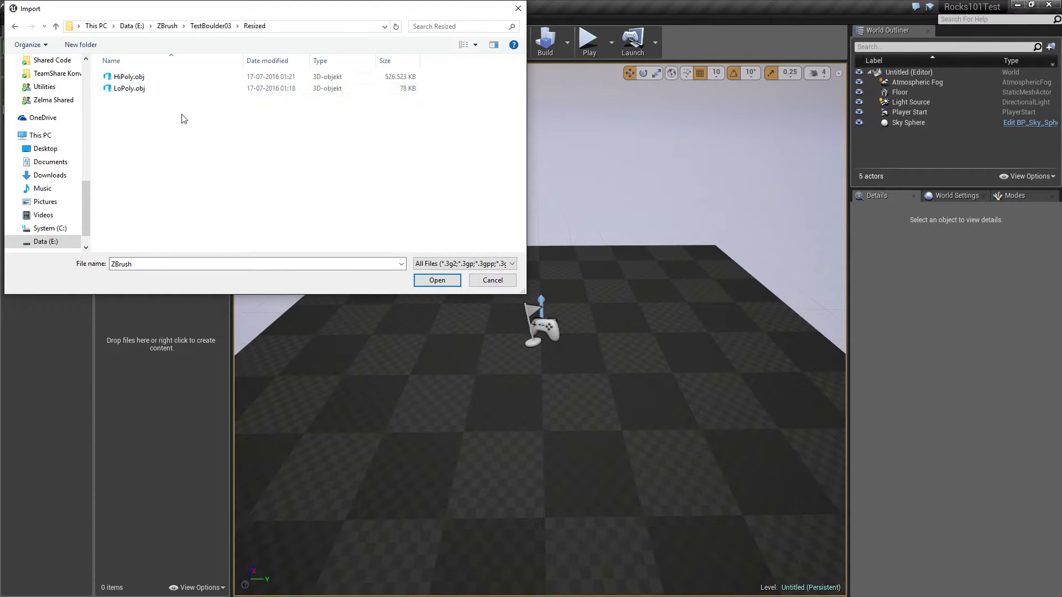
double_click(129, 88)
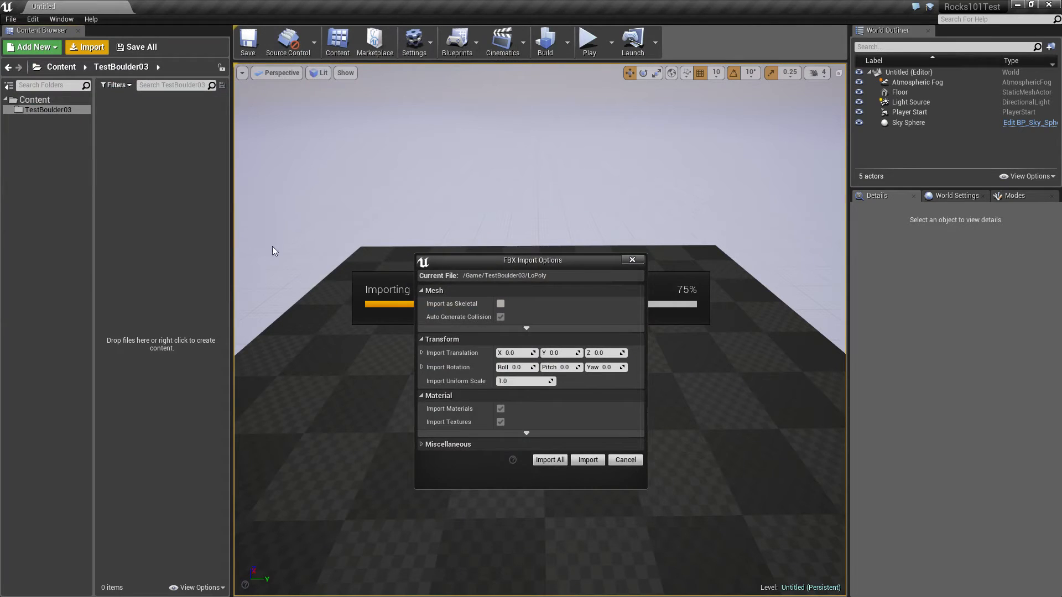
click(588, 461)
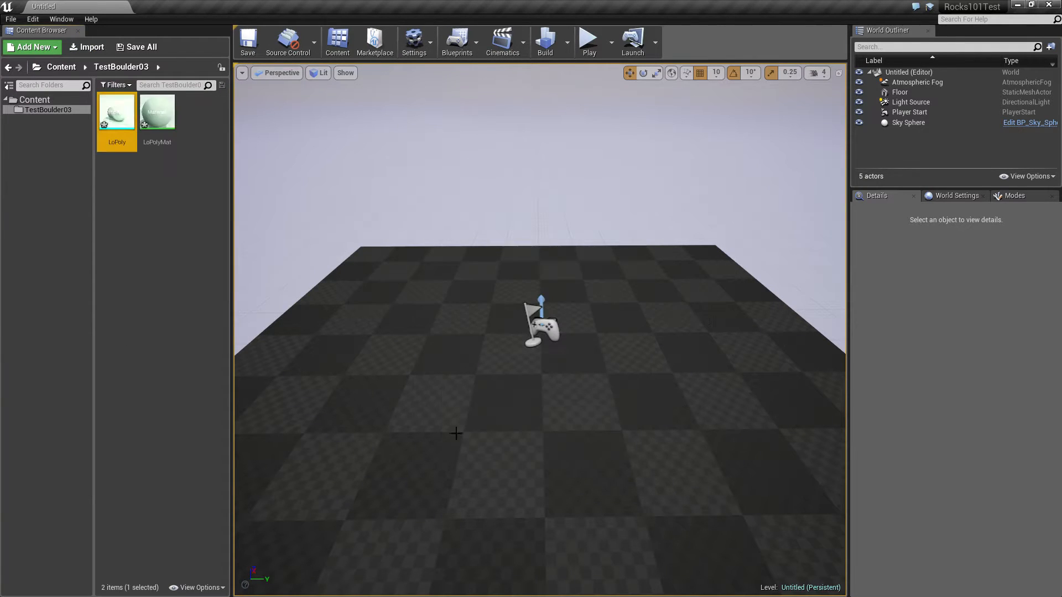
Open the imported LoPolyMat material, spread its nodes apart and close it without applying the changes
click(161, 109)
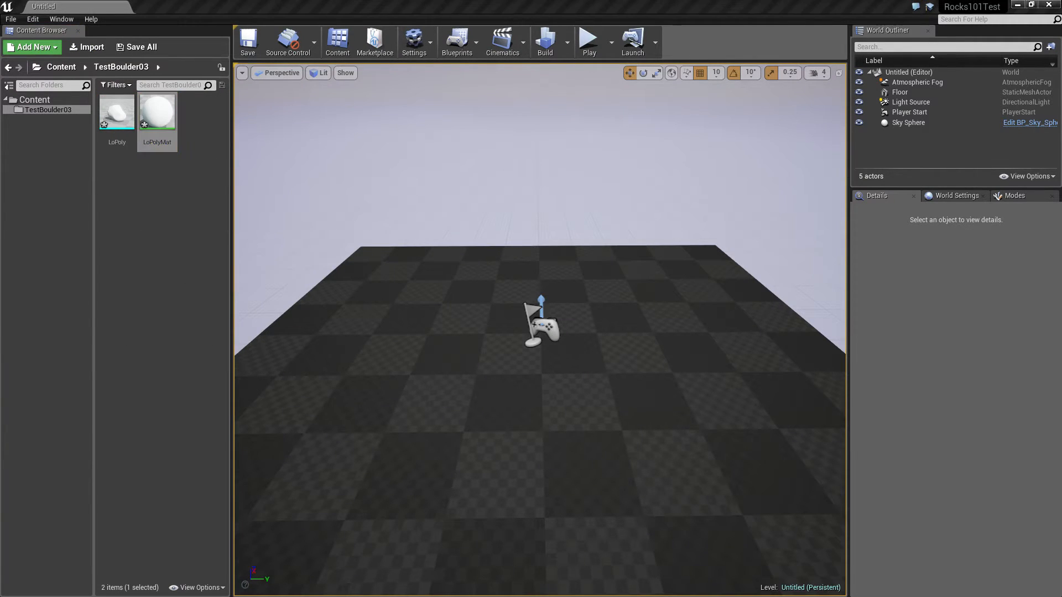
drag(0, 158, 666, 74)
drag(723, 215, 831, 215)
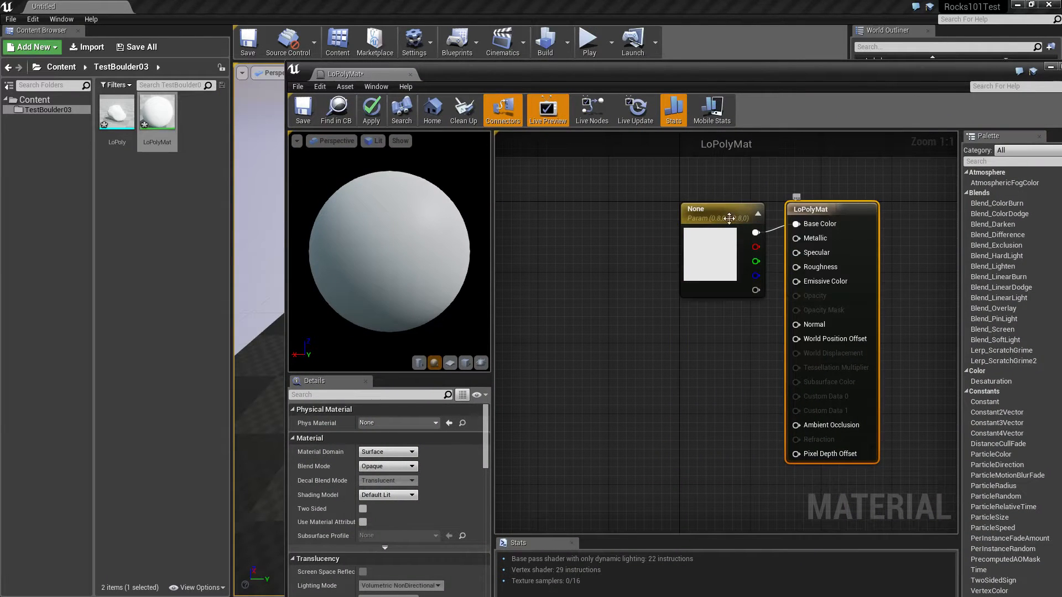
drag(712, 213, 666, 213)
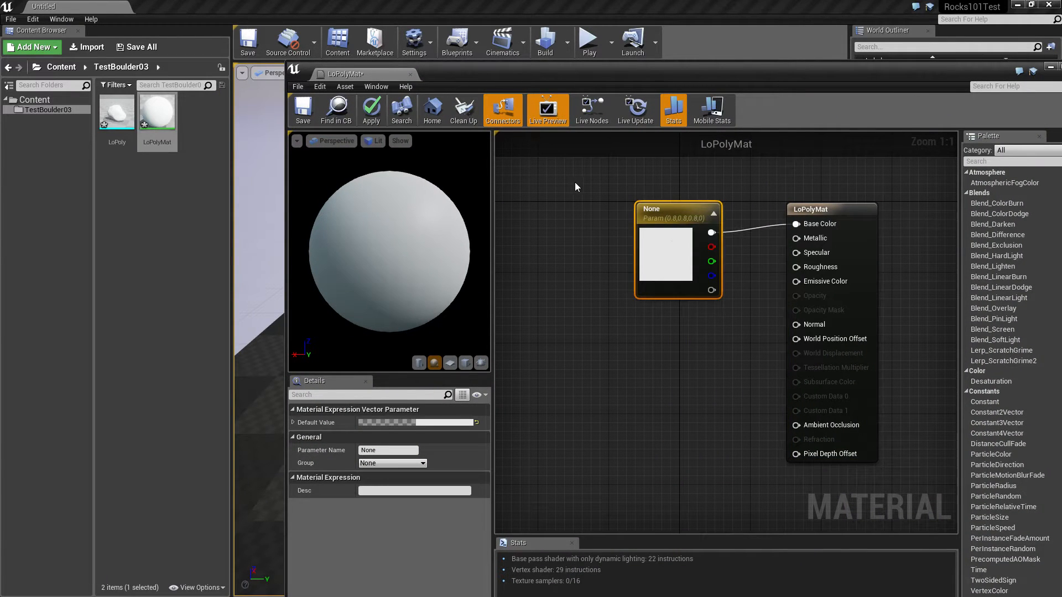
drag(575, 181, 649, 381)
double_click(292, 68)
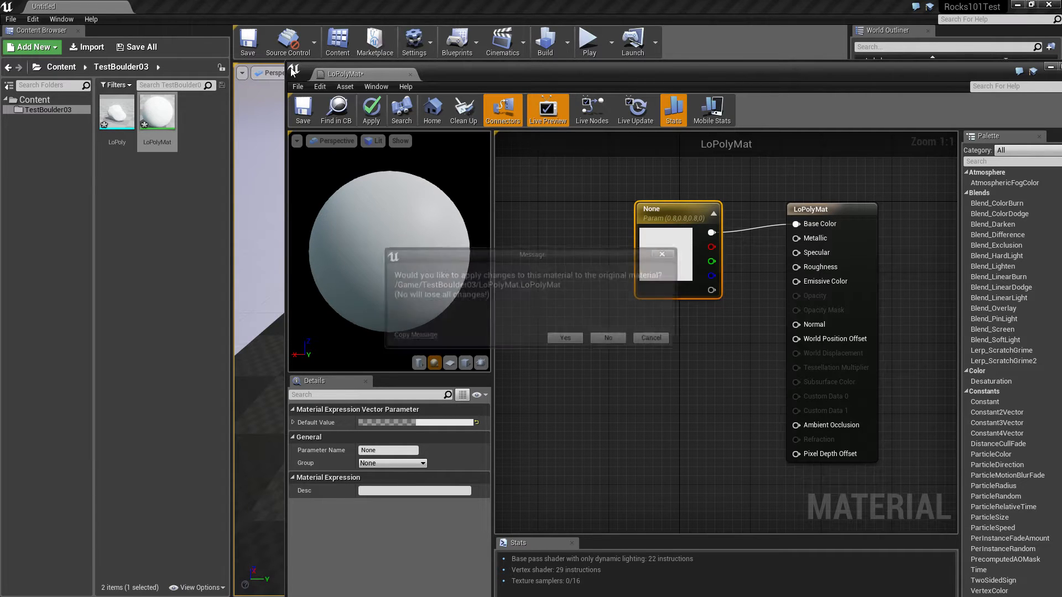
click(611, 339)
Delete the LoPolyMat material from the TestBoulder03 content folder
click(157, 119)
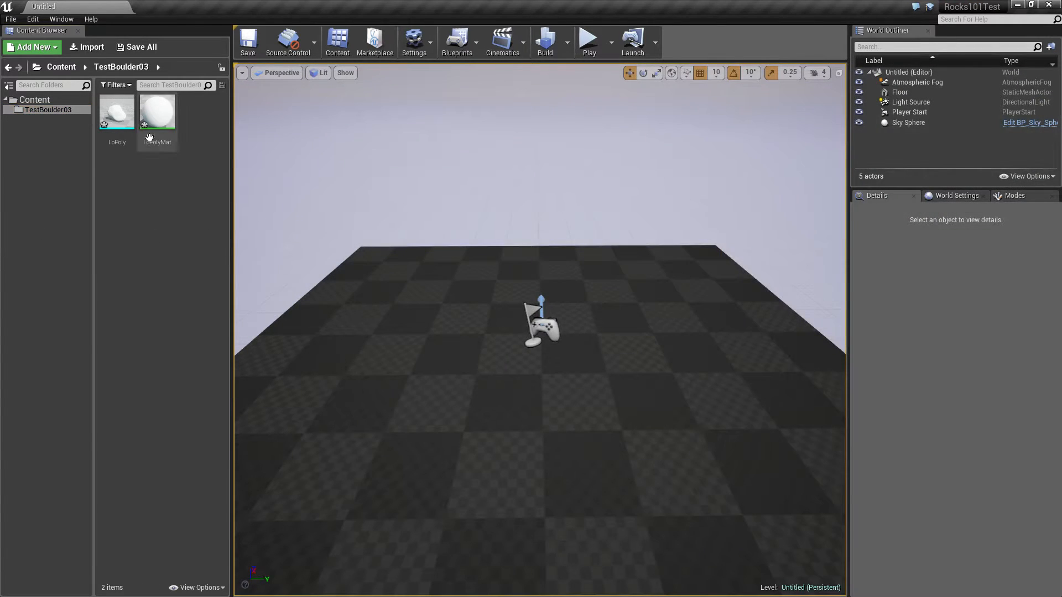
key(Delete)
click(457, 479)
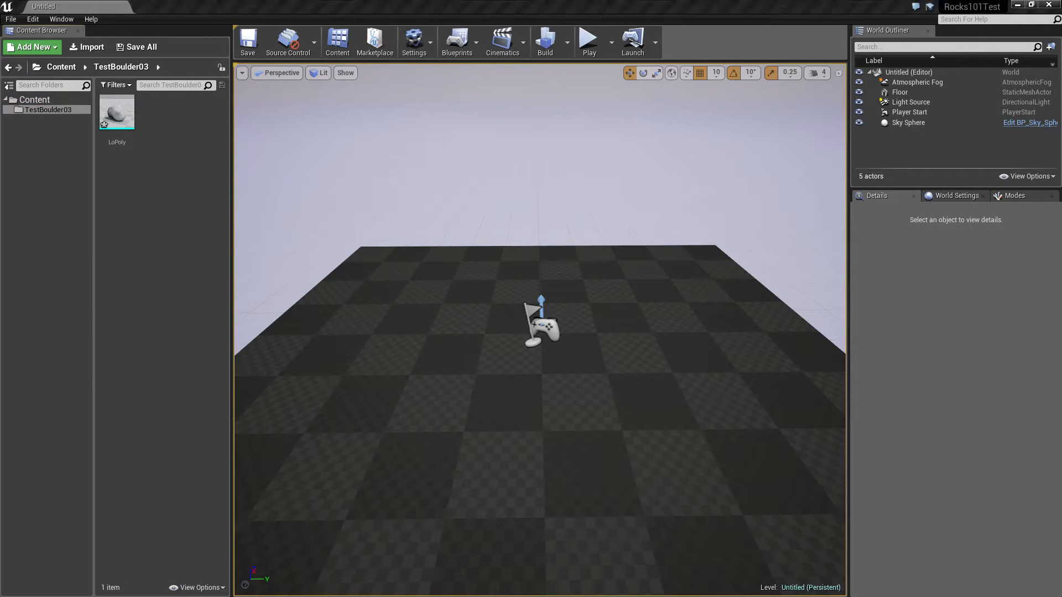
View the image tiling ff_warpath_cliff_001 - Copy.jpg from the TestBoulder03 folder in File Explorer
drag(0, 221, 537, 75)
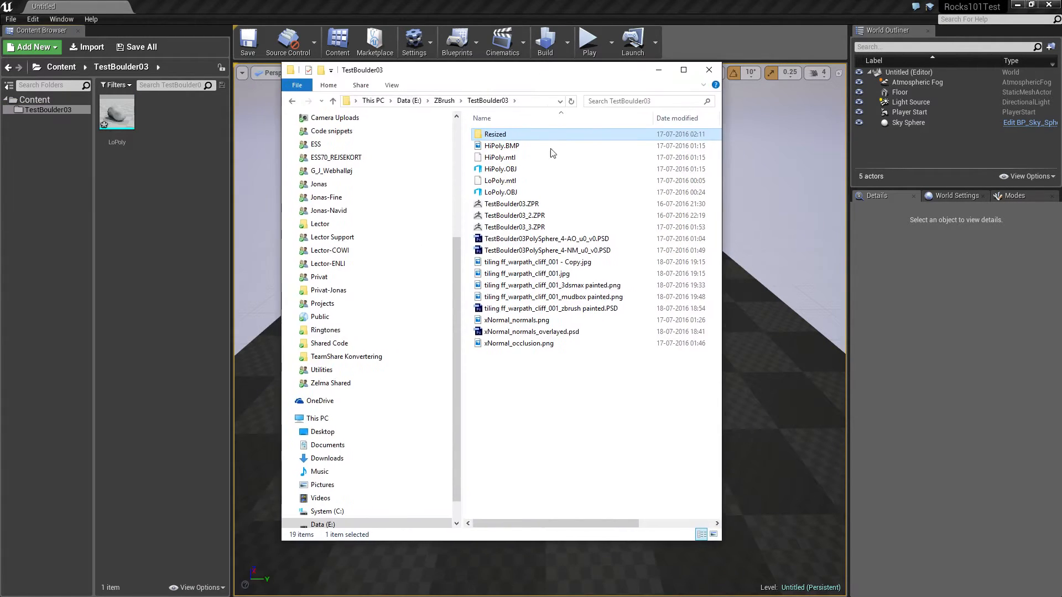
double_click(564, 265)
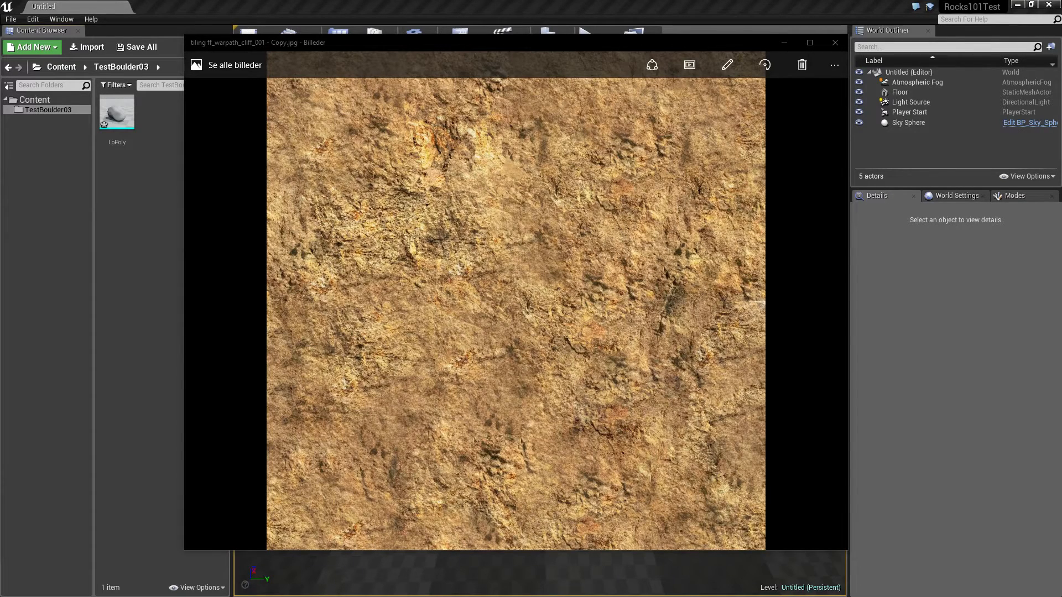
Switch to the web browser, search Google for "rock texture tiling" and browse the image results
drag(0, 53, 473, 42)
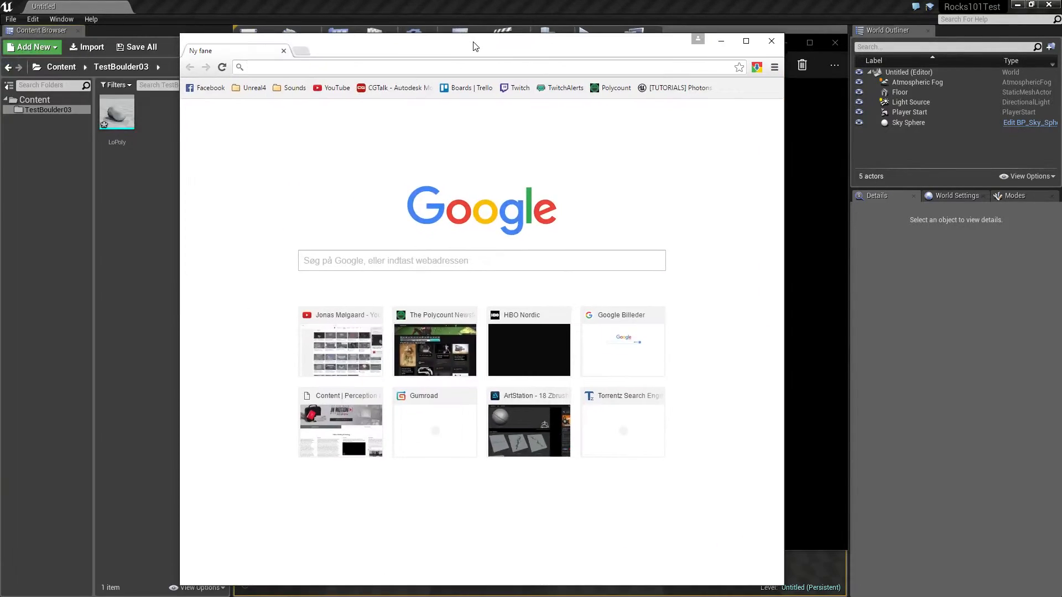
text(rock texture tiling)
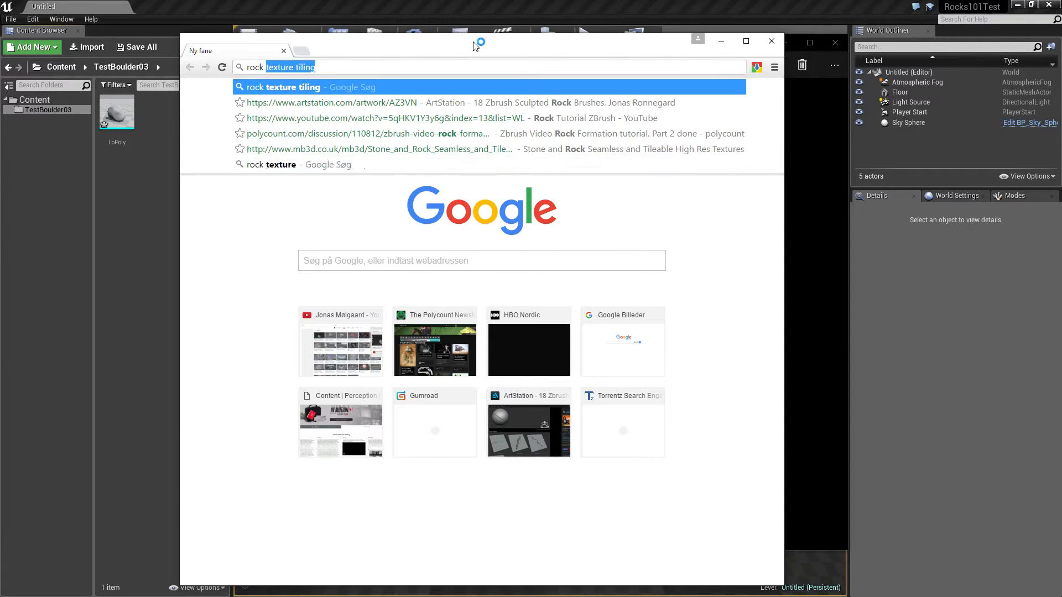
key(Return)
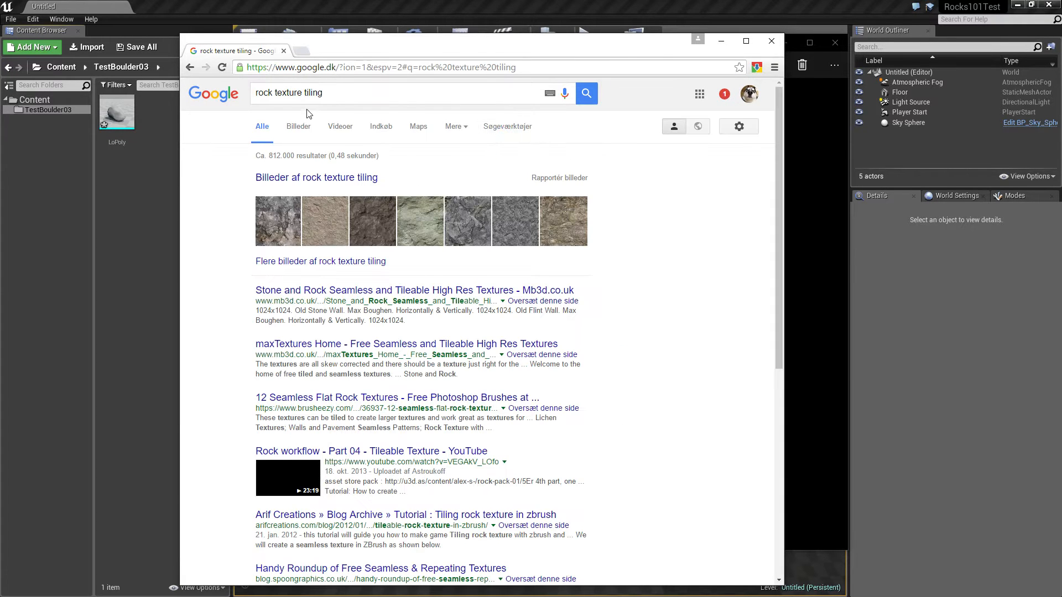
click(306, 178)
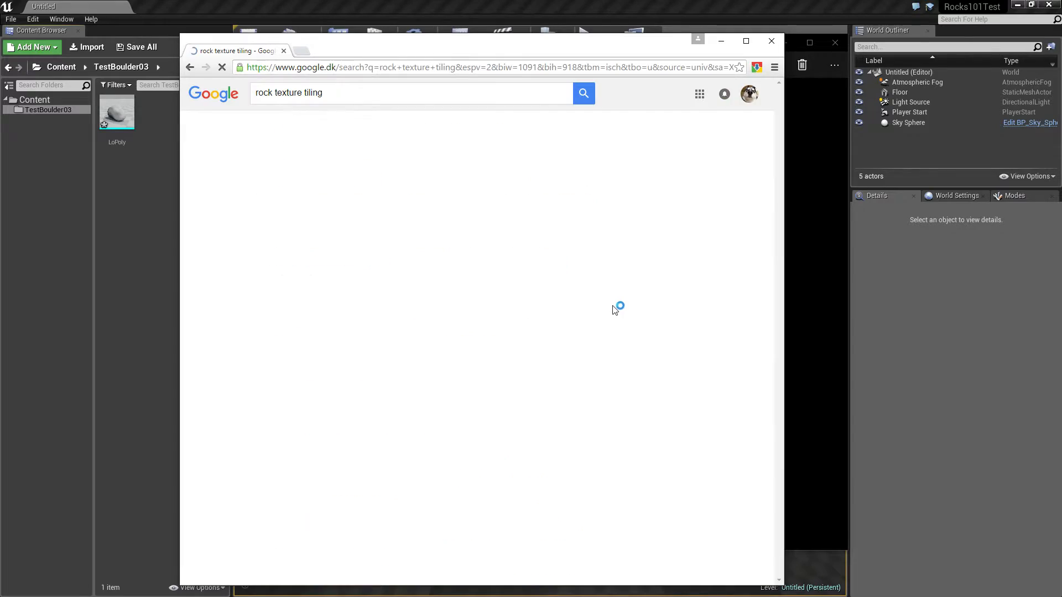
scroll(553, 332, down, 1)
scroll(548, 350, down, 7)
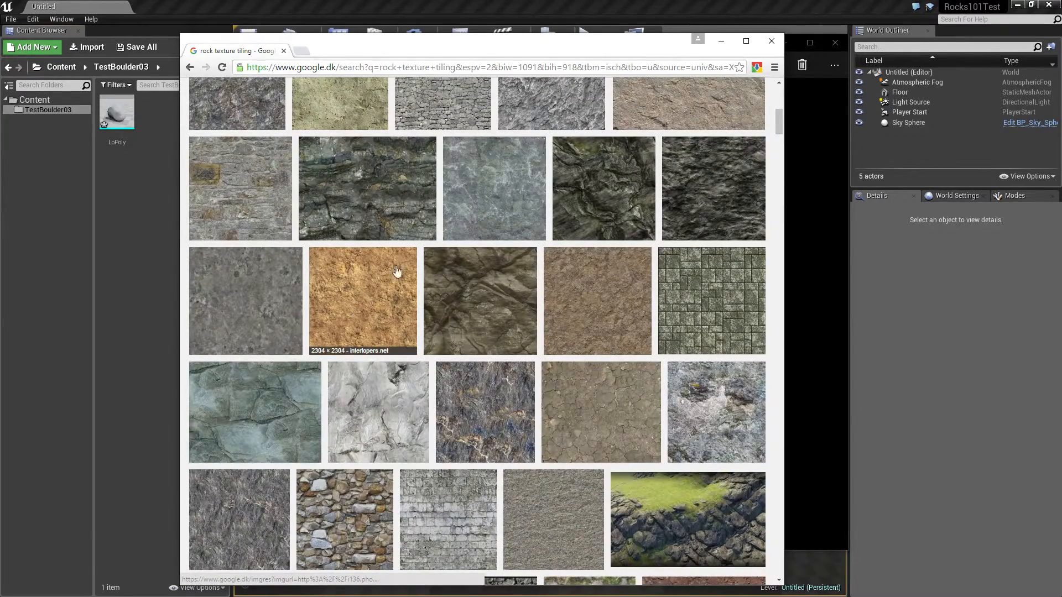
click(722, 41)
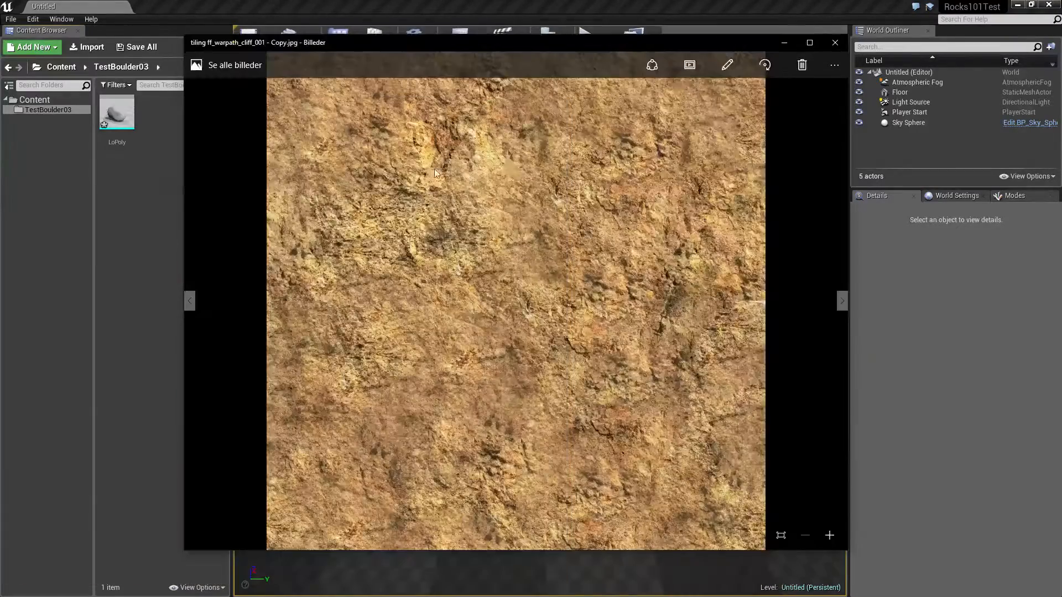
Close the image viewer and import tiling ff_warpath_cliff_001 - Copy.jpg into the TestBoulder03 content folder
click(834, 42)
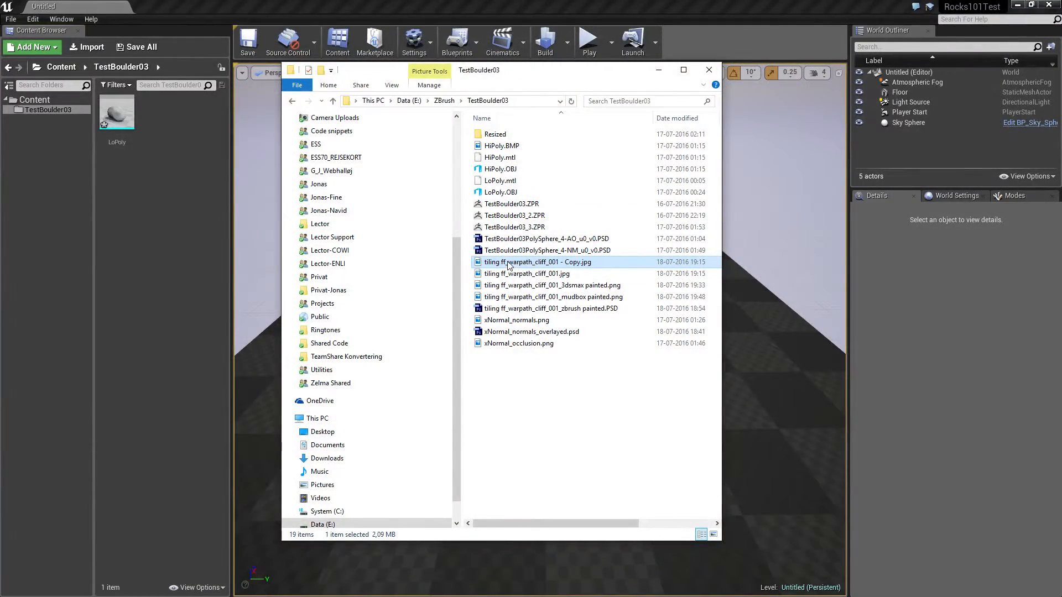
drag(507, 261, 115, 160)
drag(520, 78, 616, 97)
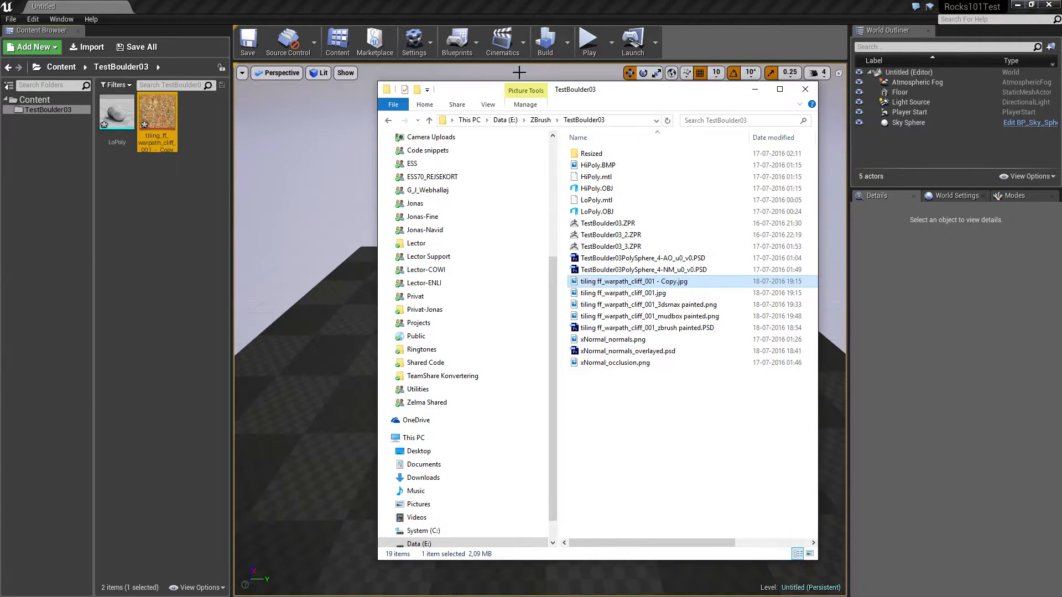
Import xNormal_normals.png and xNormal_occlusion.png together into the TestBoulder03 content folder
click(614, 339)
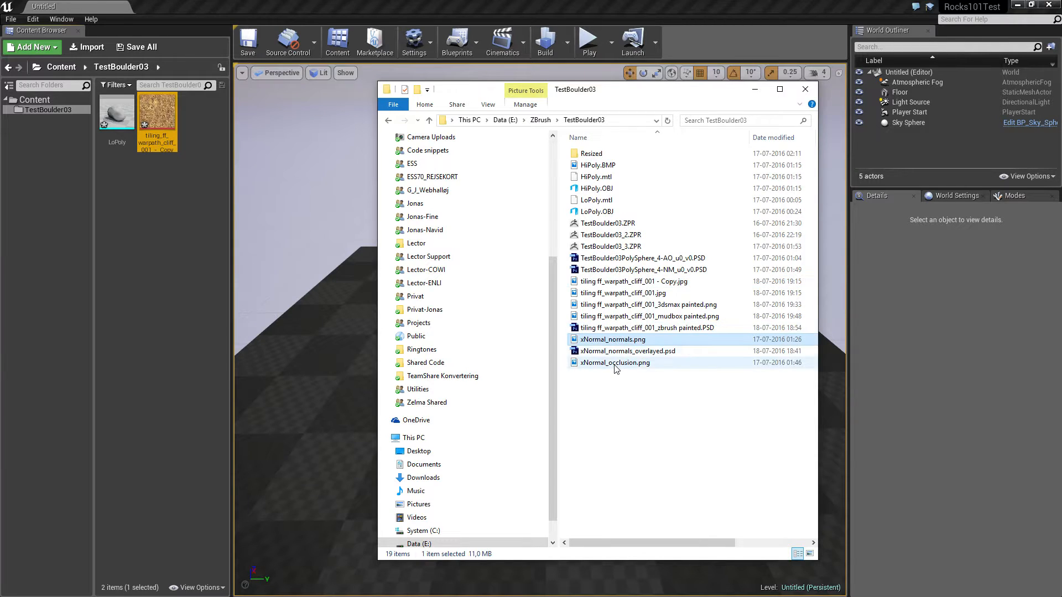
ctrl+click(615, 363)
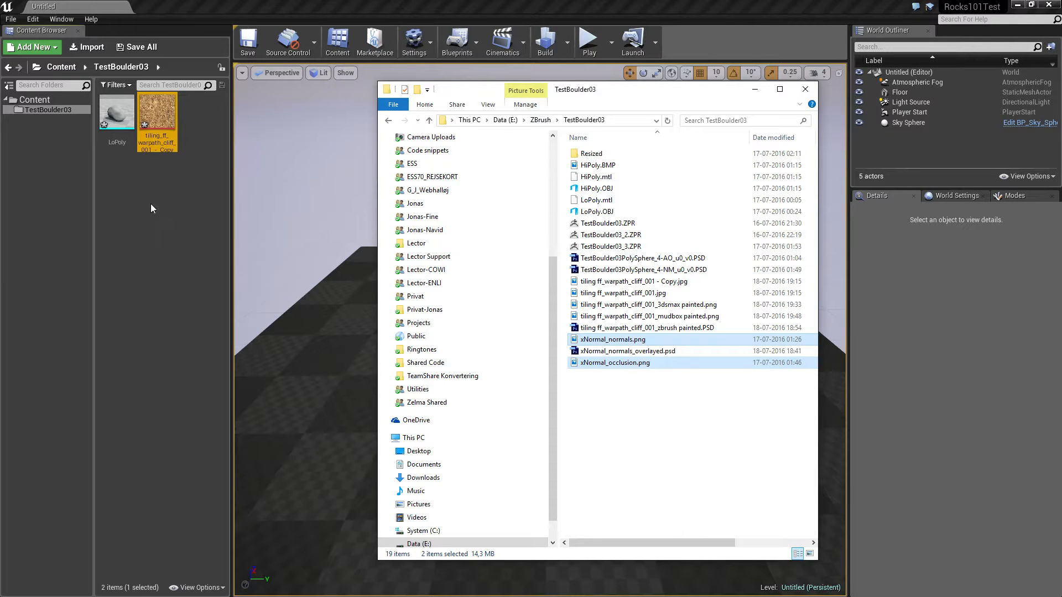
drag(152, 204, 152, 204)
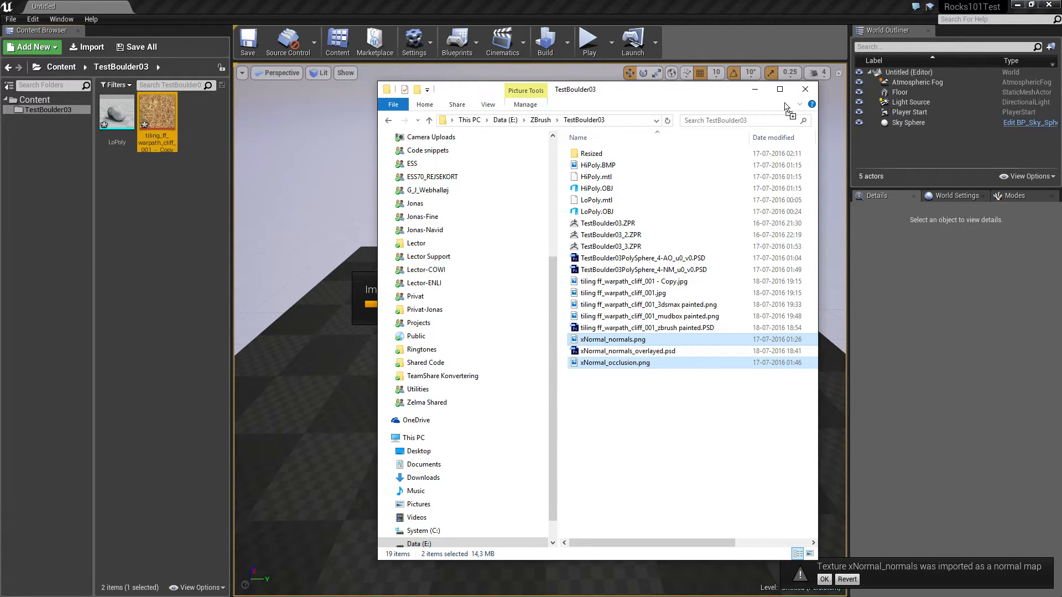
click(756, 87)
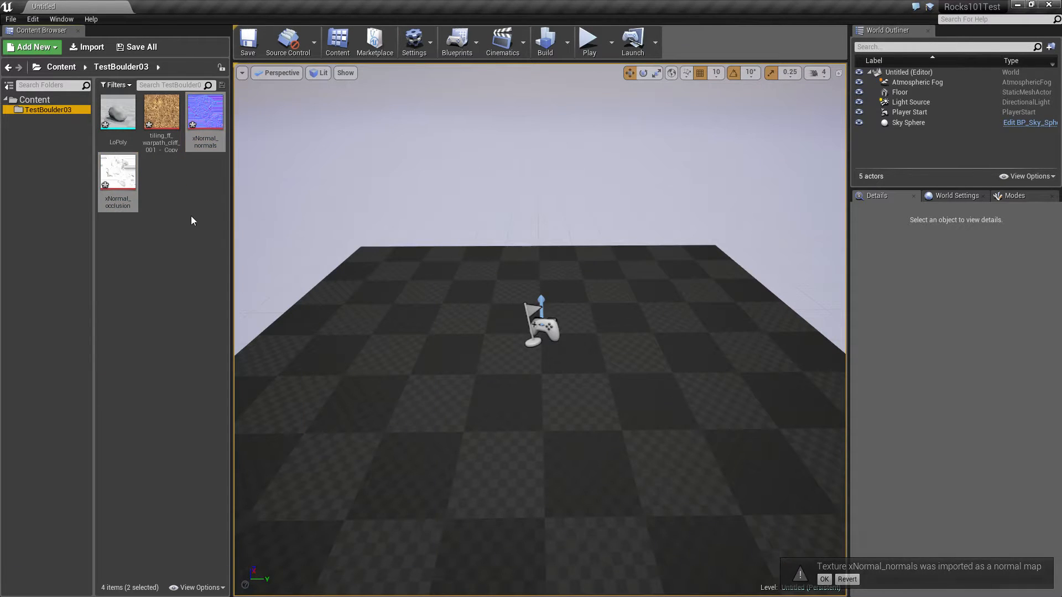
Create a new material named M_TestBoulder03 in the TestBoulder03 content folder
click(182, 201)
right_click(167, 172)
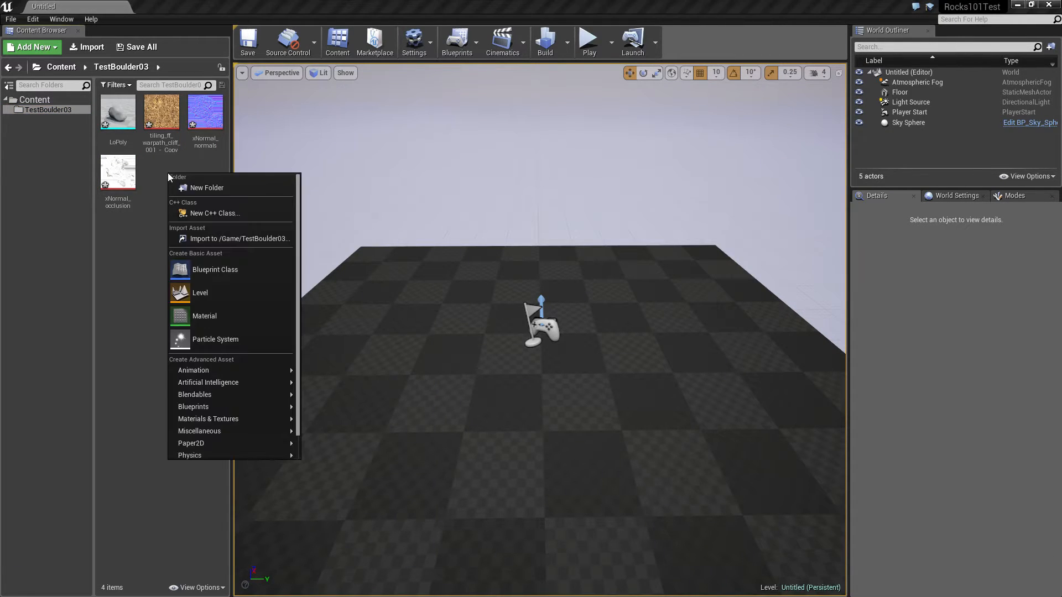
click(234, 310)
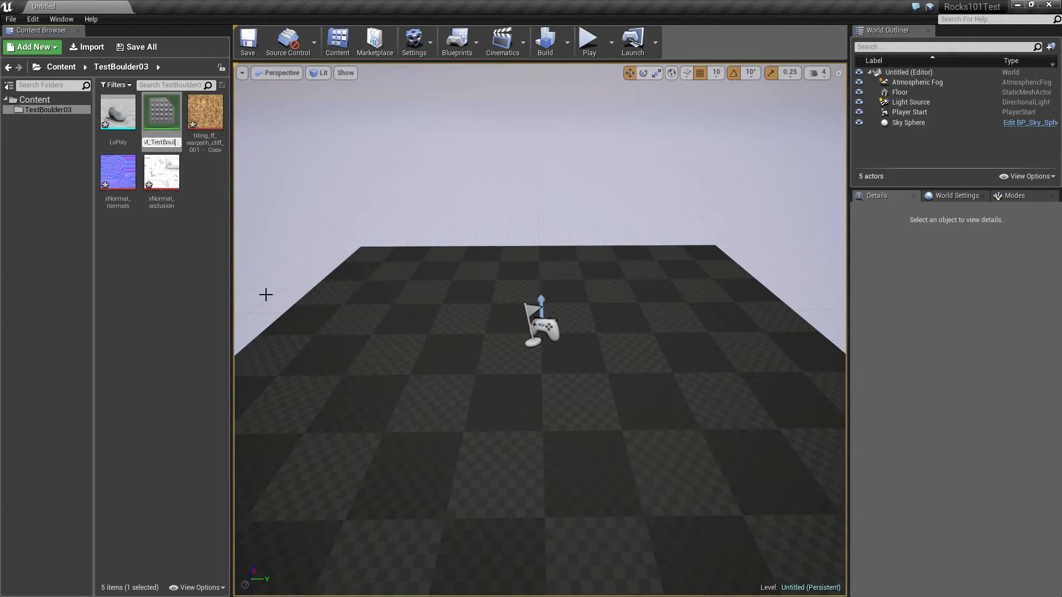
key(Return)
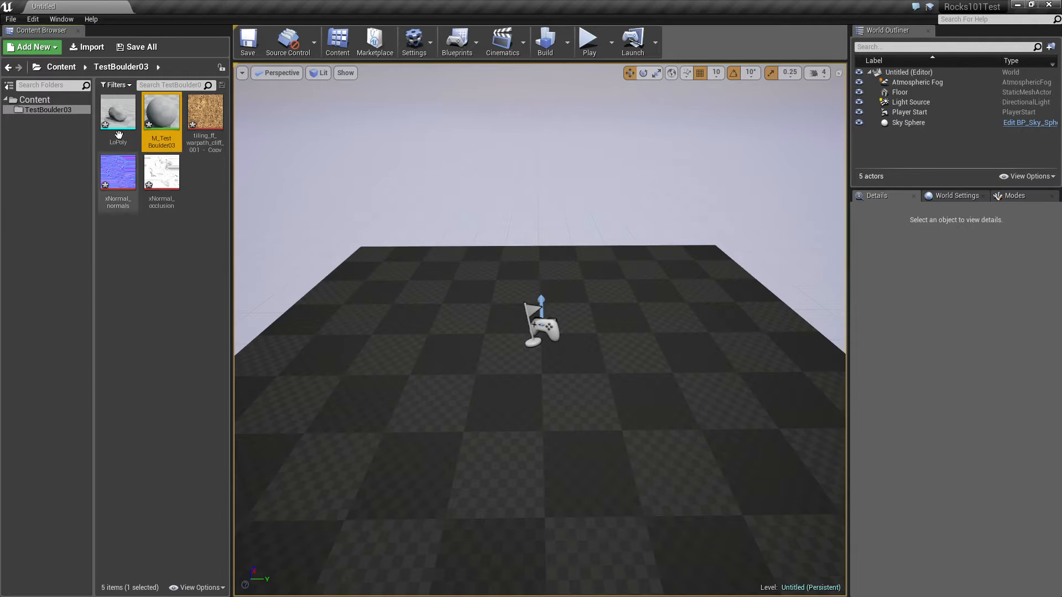
Open M_TestBoulder03 and add the normals, occlusion and cliff textures to its graph as texture samples
double_click(162, 113)
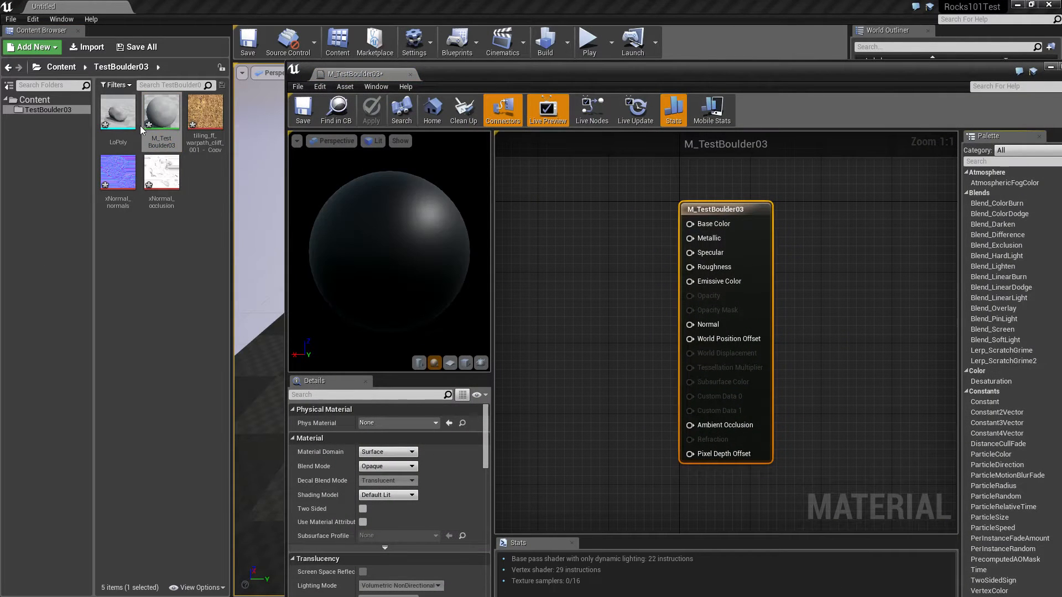
click(119, 173)
ctrl+click(175, 188)
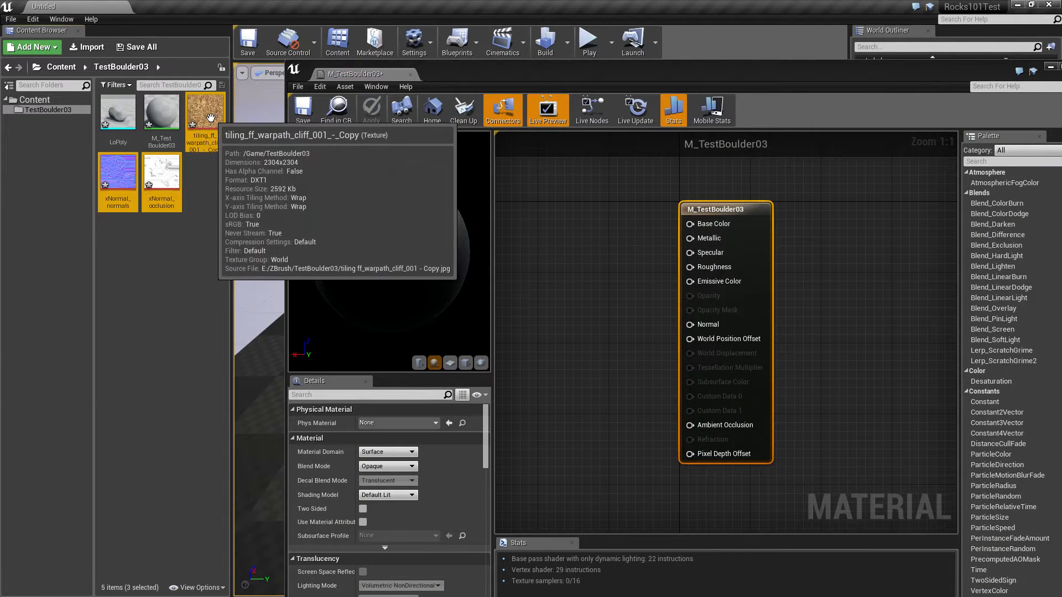
ctrl+click(204, 116)
drag(204, 116, 570, 257)
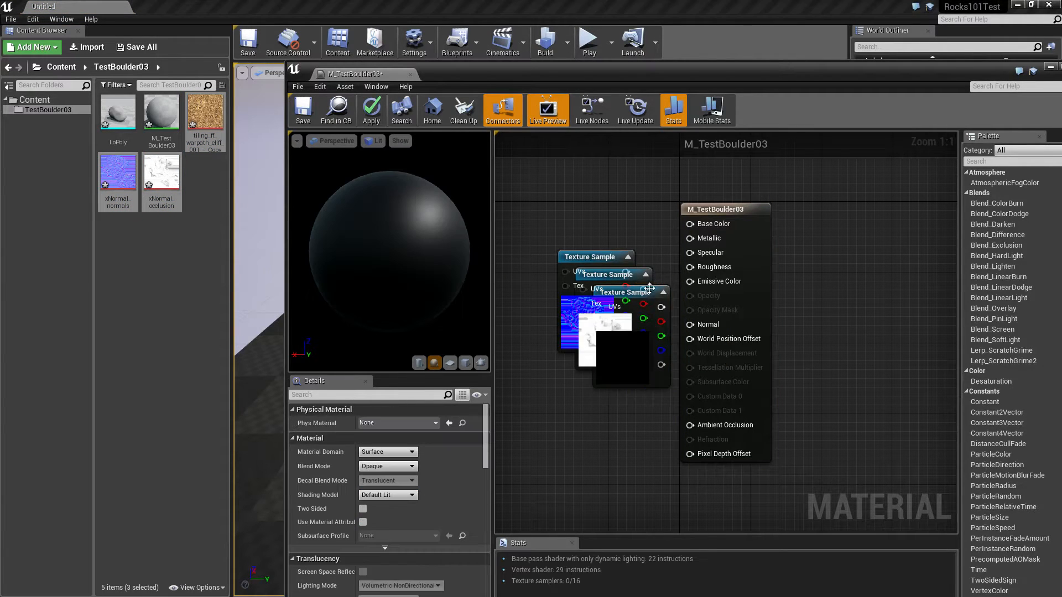
Connect the cliff texture to Base Color, the occlusion map to Ambient Occlusion and the normal map to Normal
drag(656, 296, 690, 223)
drag(608, 275, 690, 425)
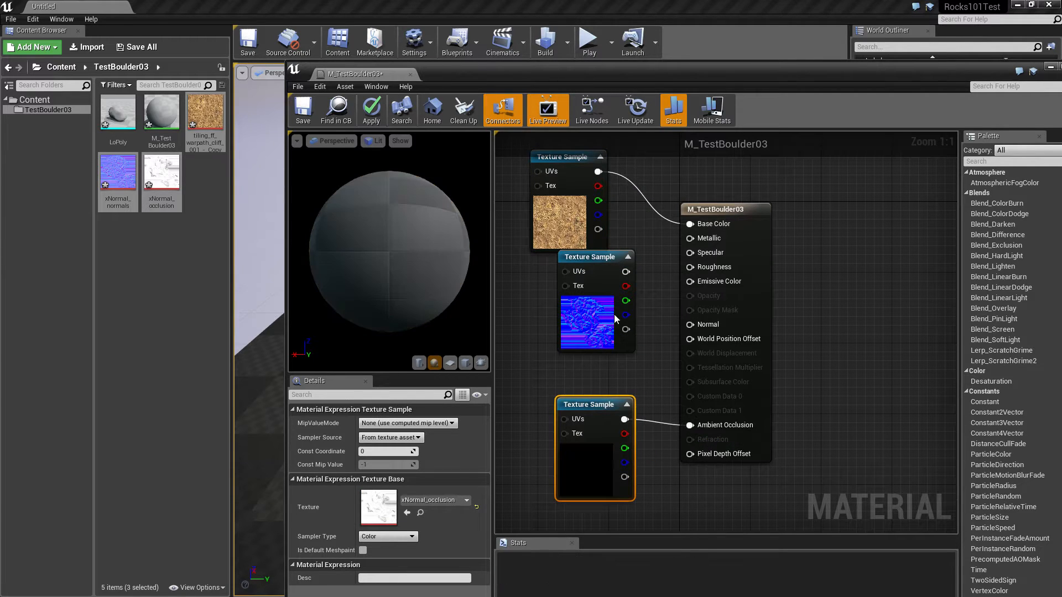
drag(619, 272, 690, 325)
Save M_TestBoulder03 and close the material editor
click(303, 110)
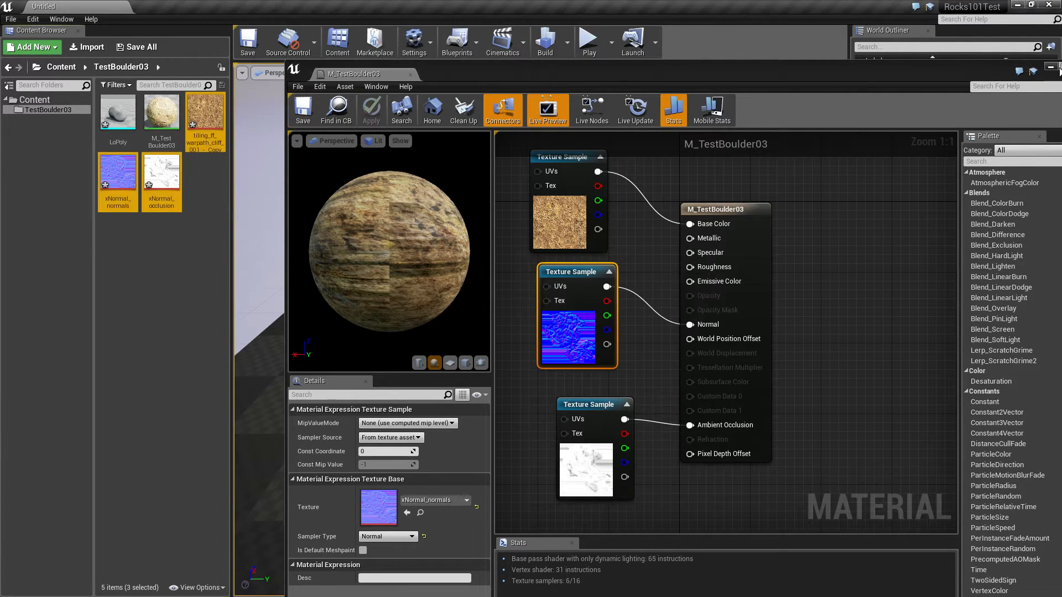
drag(1005, 66, 903, 65)
click(979, 65)
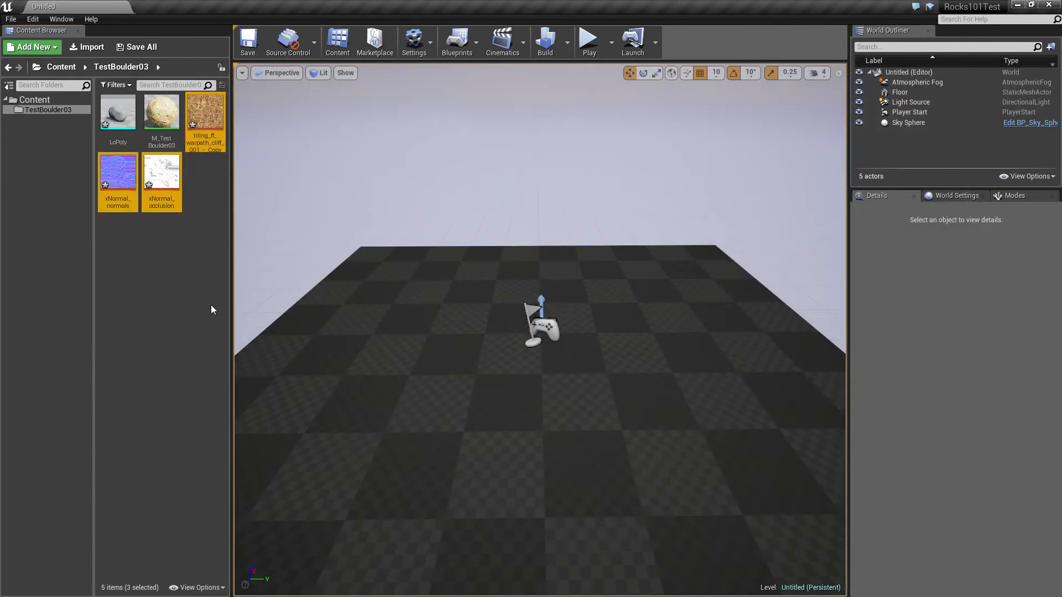
Open the LoPoly mesh and assign M_TestBoulder03 to its material slot Element 0
double_click(118, 113)
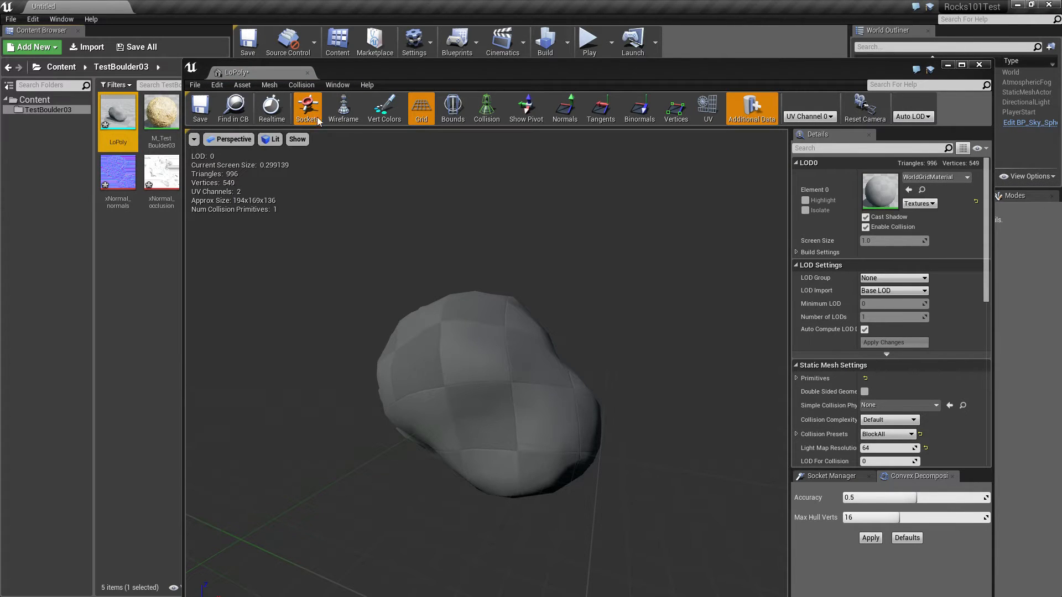
click(172, 123)
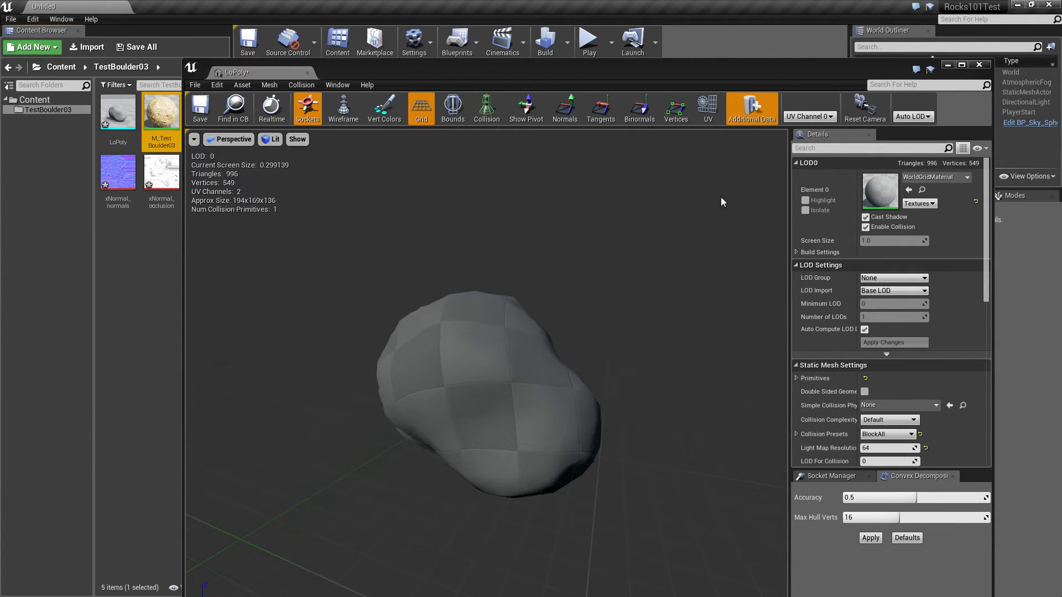
click(939, 177)
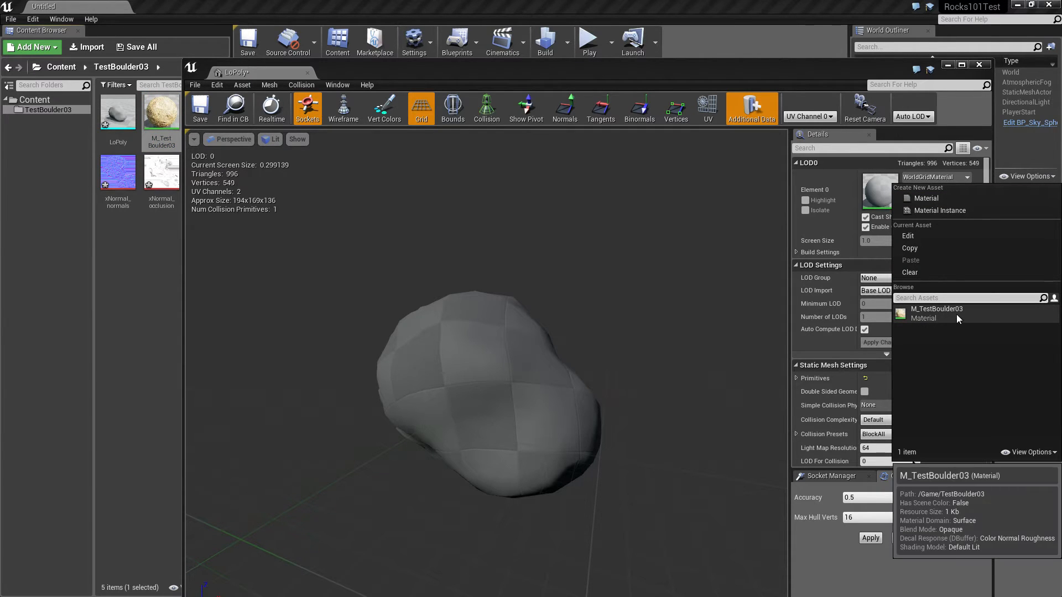
click(124, 261)
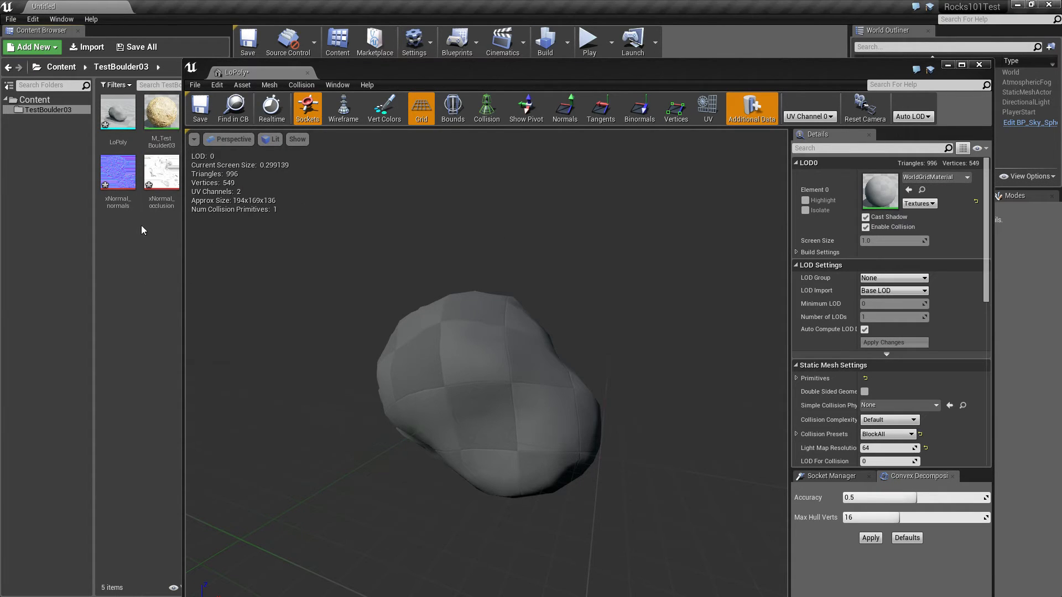
click(162, 116)
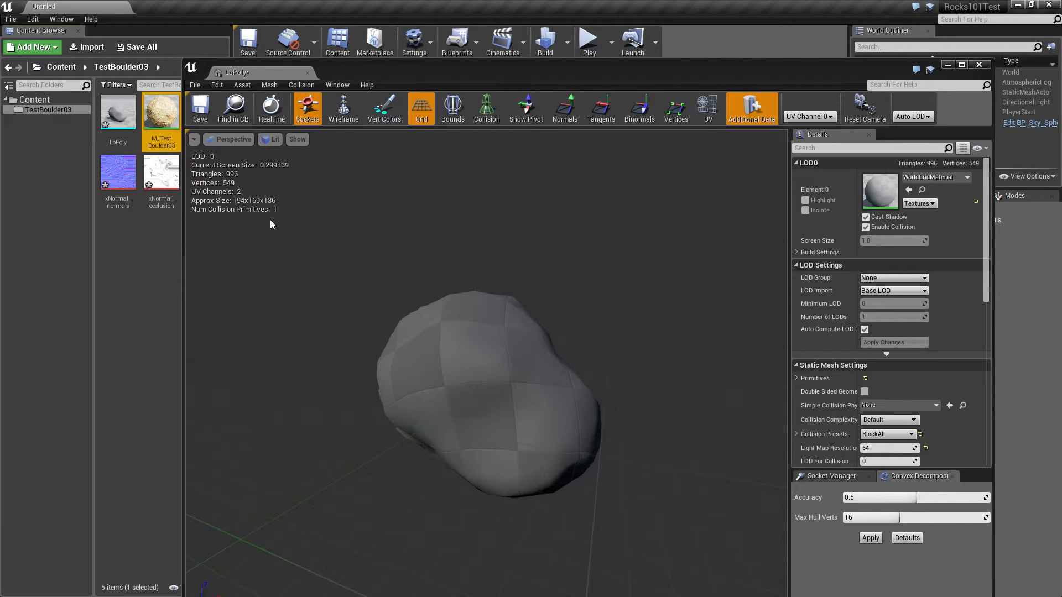
click(908, 190)
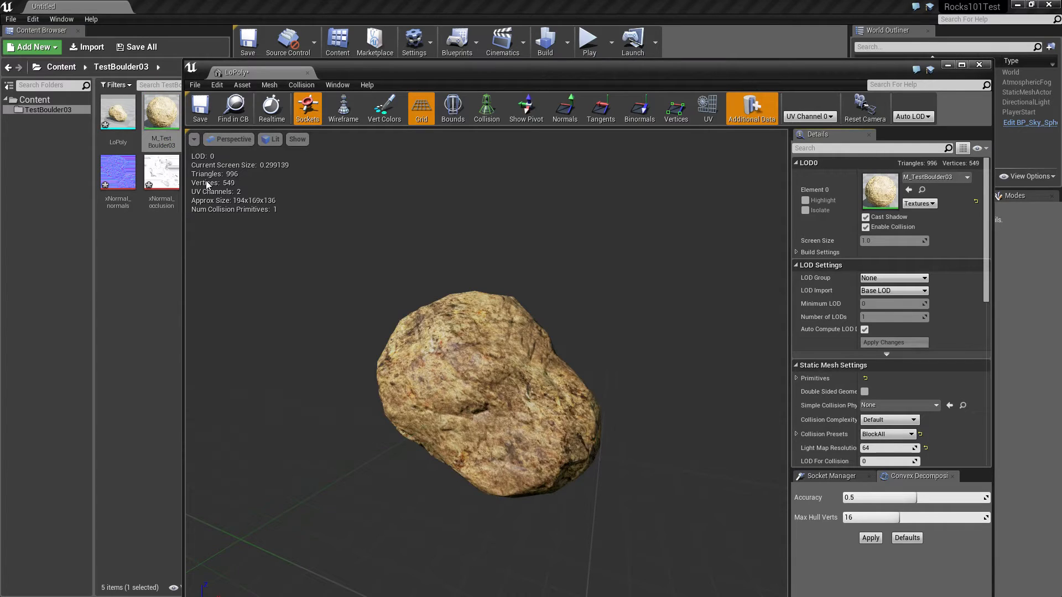
Save the LoPoly mesh and close its editor
drag(509, 372, 425, 327)
click(202, 108)
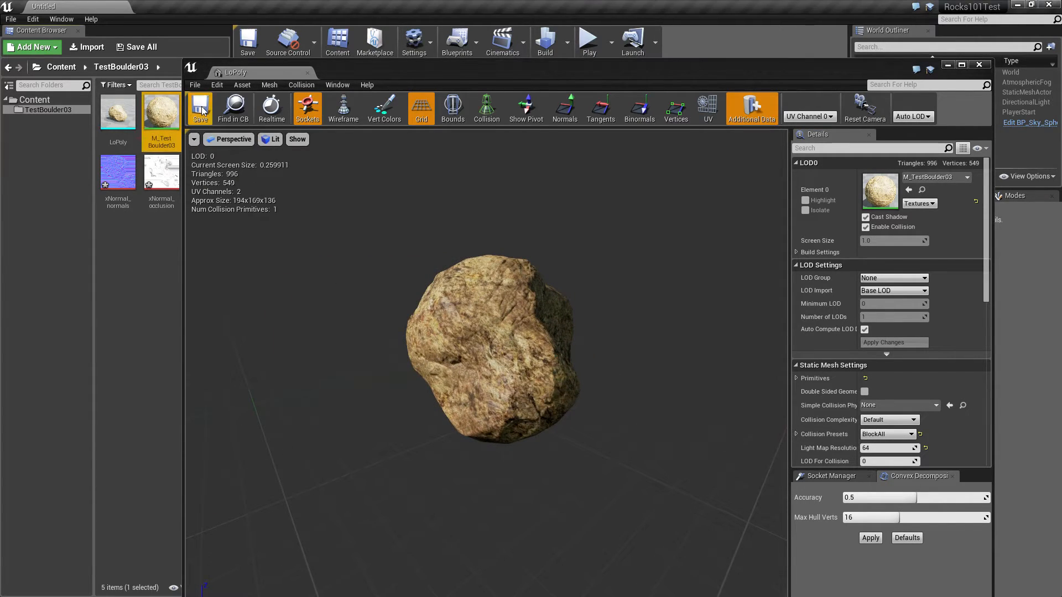
click(308, 73)
Place the LoPoly boulder on the level's floor at about X -30, Y -10, Z 50 cm
drag(132, 121, 531, 349)
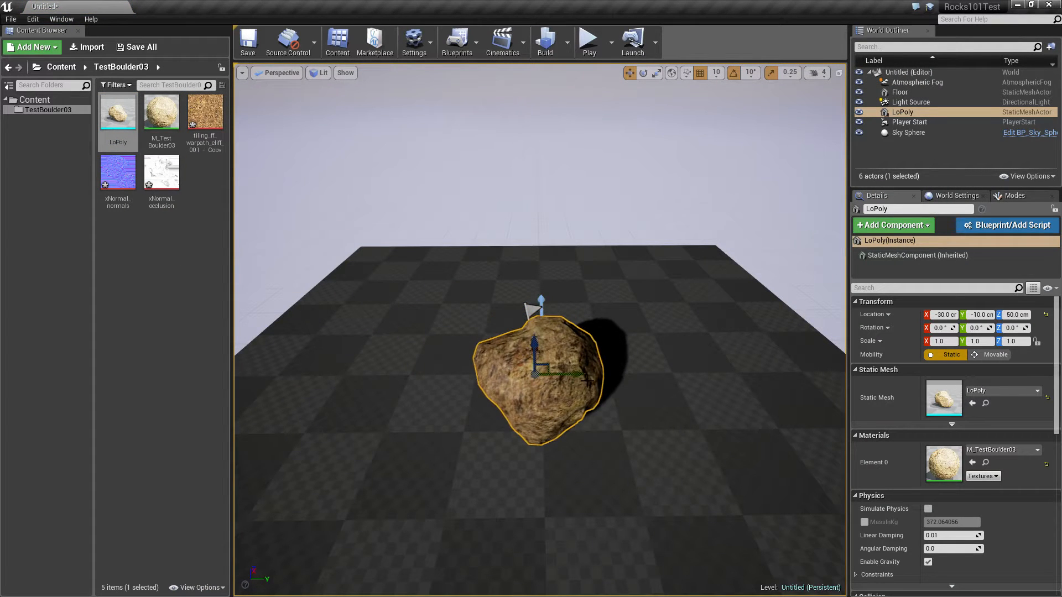
key(f)
alt+drag(588, 382, 421, 326)
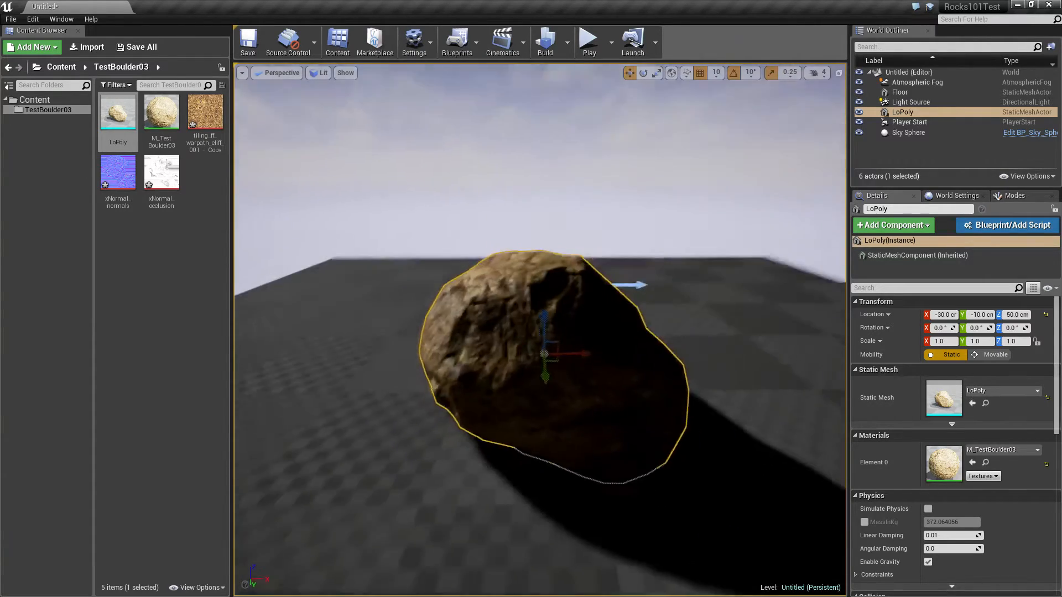
Rotate the boulder -30° about X and lower it to a Z location of 30 cm
right_drag(540, 343, 276, 377)
key(d)
key(e)
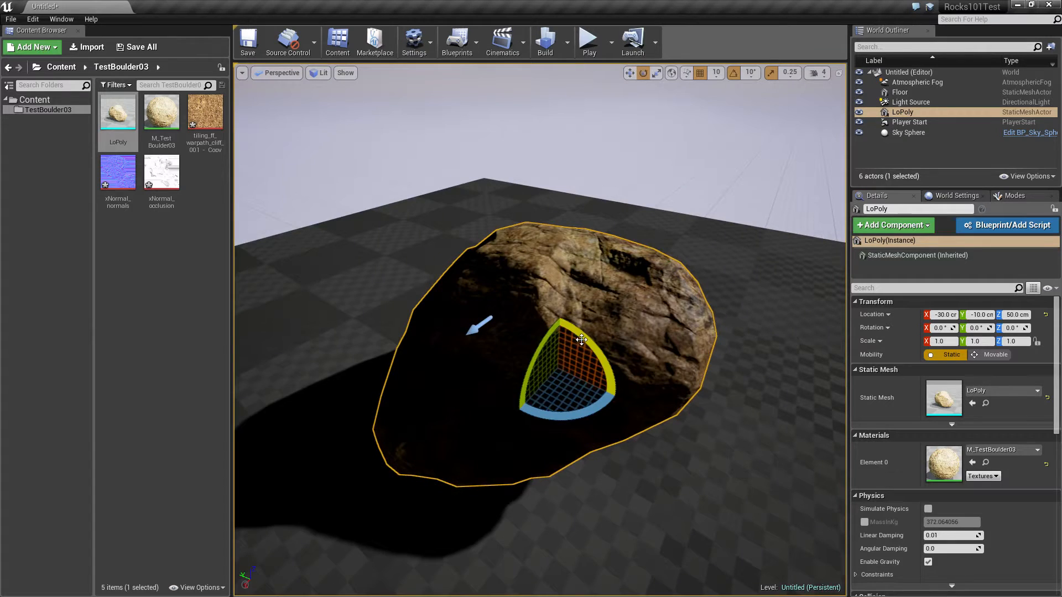
drag(582, 339, 567, 365)
key(w)
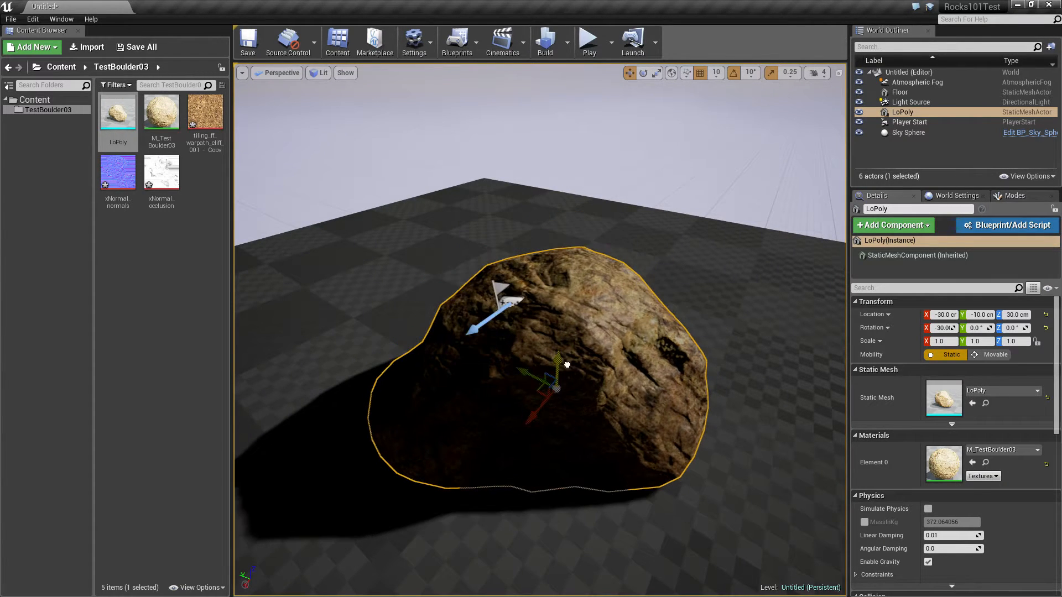
Examine the boulder's surface shading up close from several sides
key(a)
right_drag(567, 365, 1006, 354)
key(w)
right_drag(539, 332, 614, 292)
key(a)
key(w)
Add a Constant of 0 to M_TestBoulder03, connect it to Specular and save the material
double_click(161, 113)
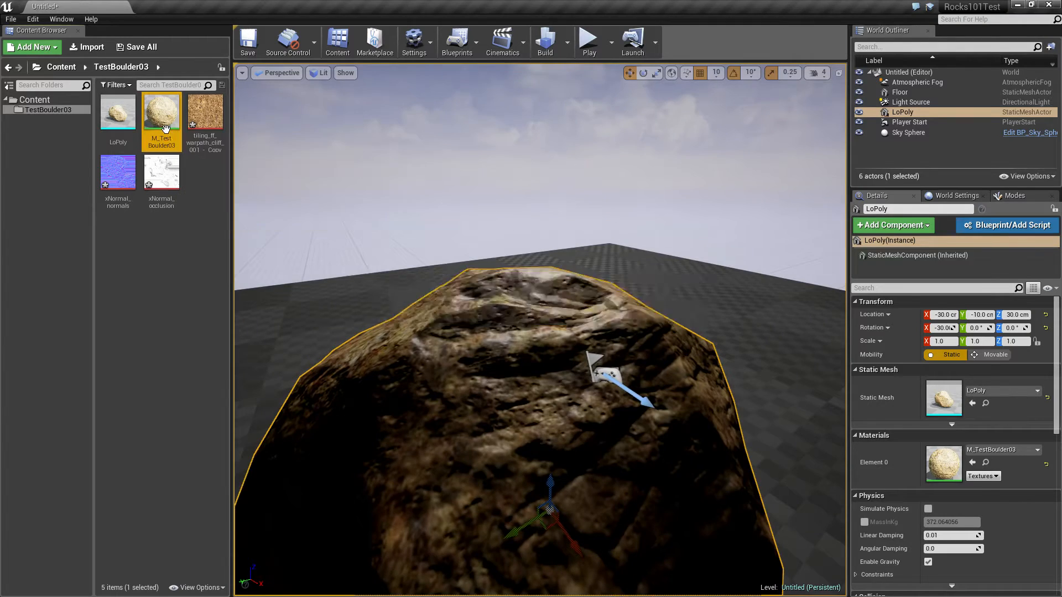
drag(478, 276, 442, 311)
drag(454, 157, 423, 166)
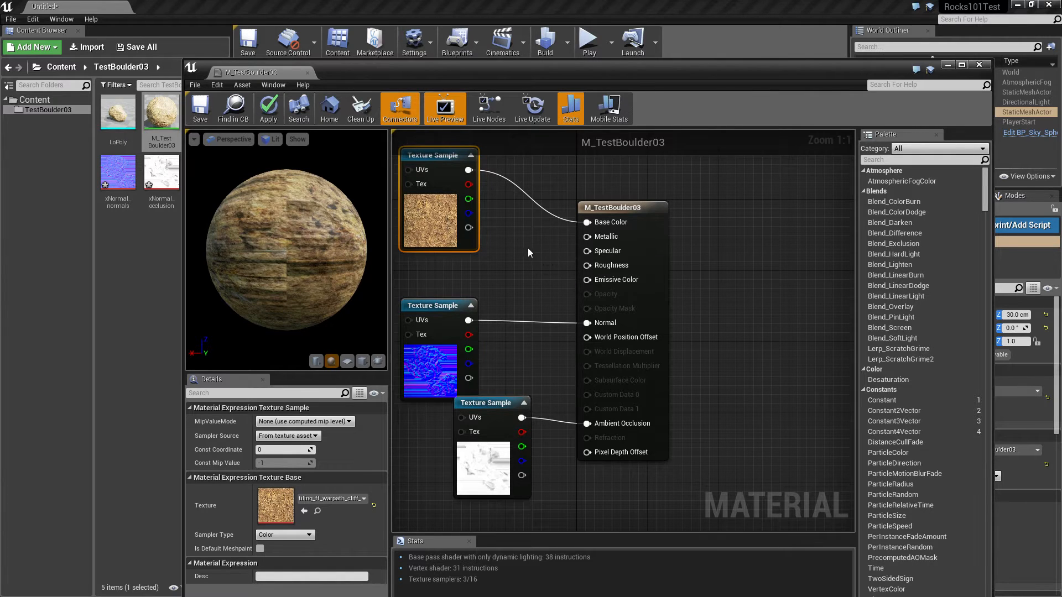
right_click(507, 252)
click(519, 236)
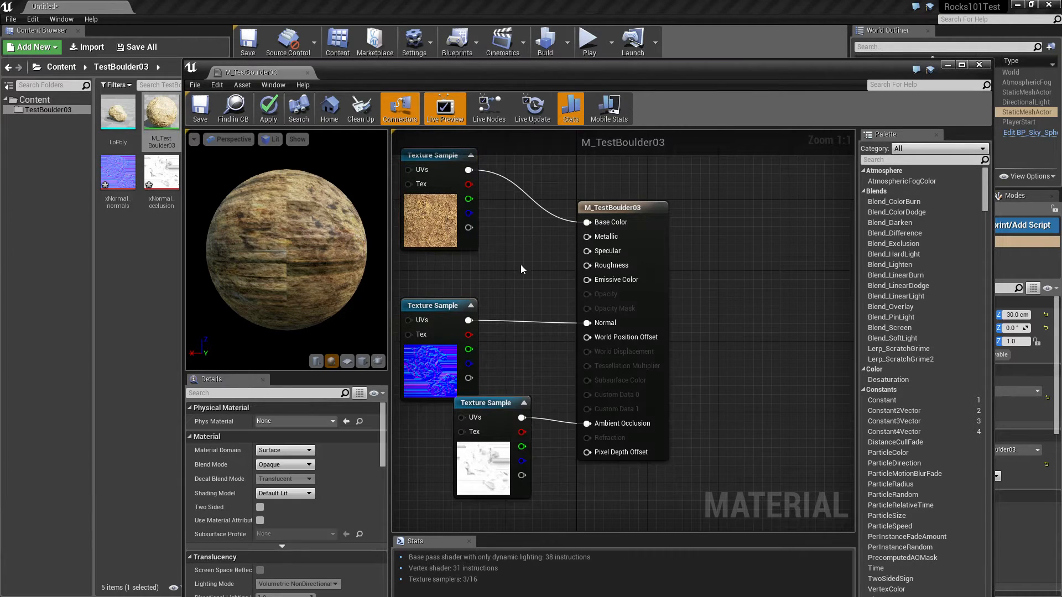
click(515, 244)
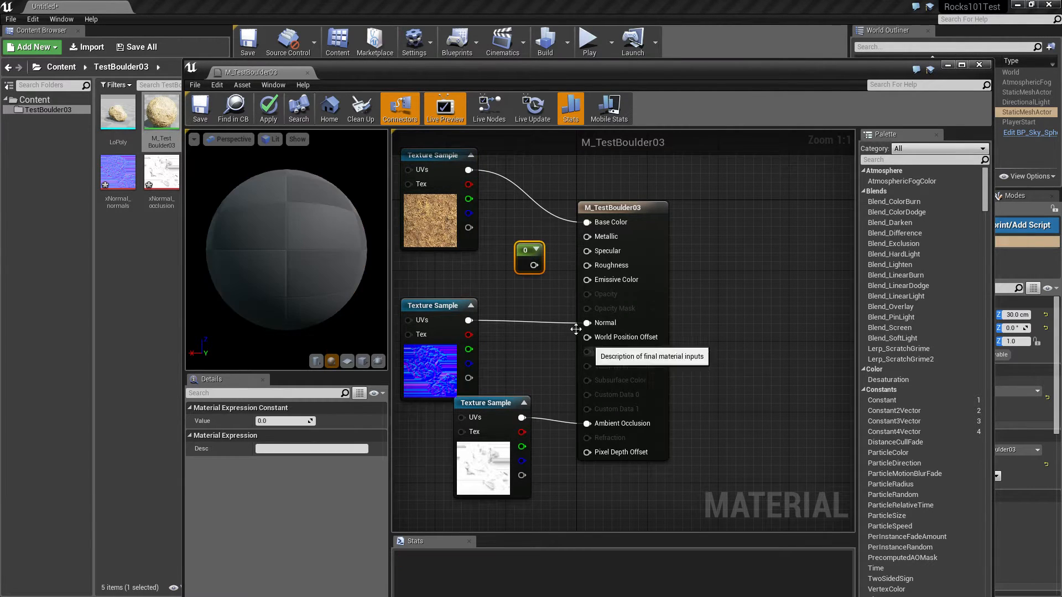
drag(533, 265, 590, 255)
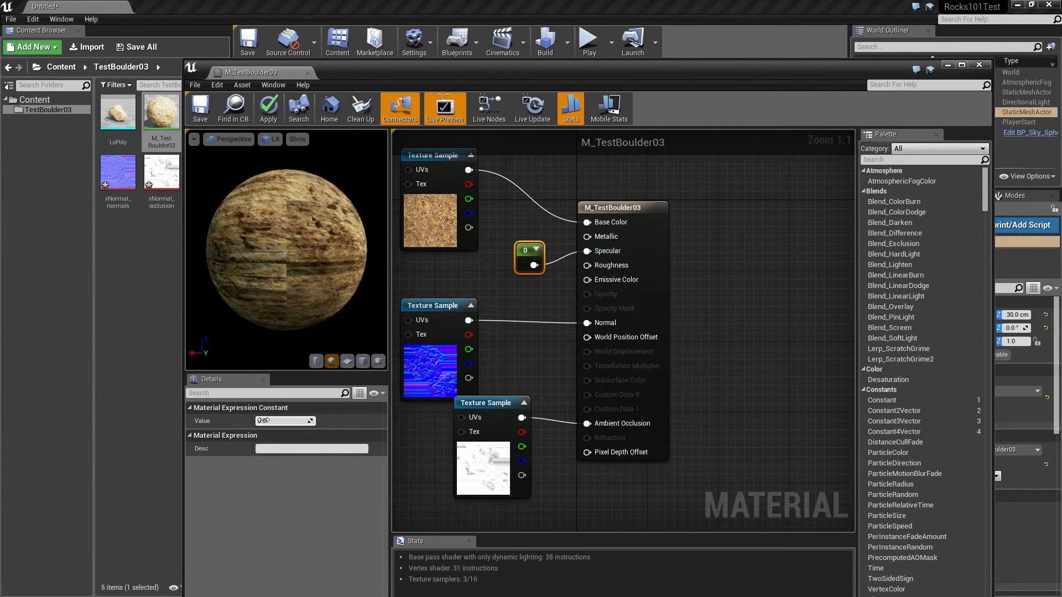
click(200, 108)
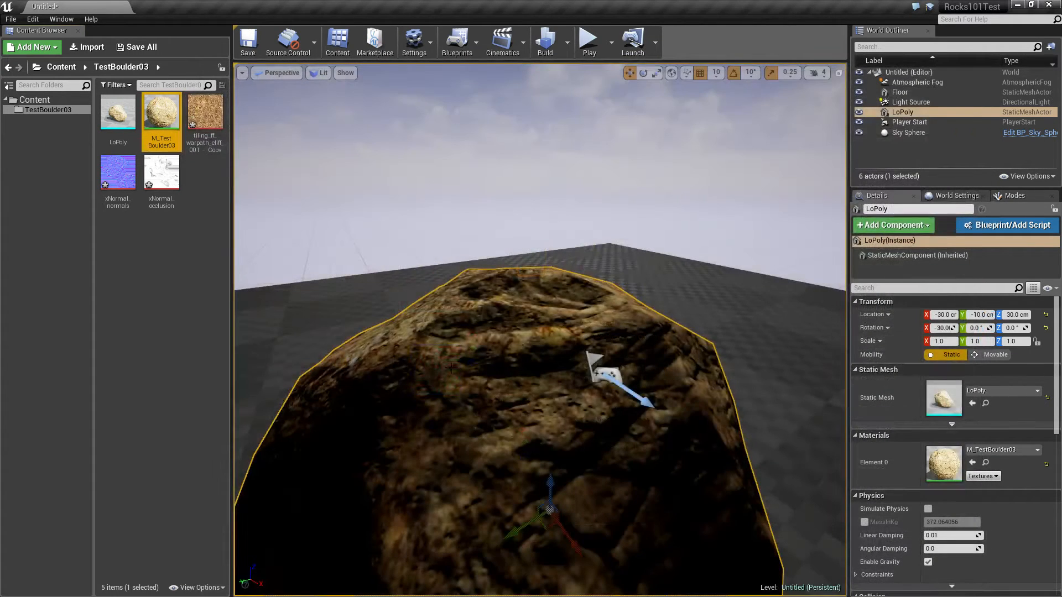
Look around the boulder in the level to check its texture and highlights with the edited material
right_drag(540, 330, 581, 310)
right_drag(540, 329, 747, 365)
right_drag(338, 305, 551, 309)
click(338, 156)
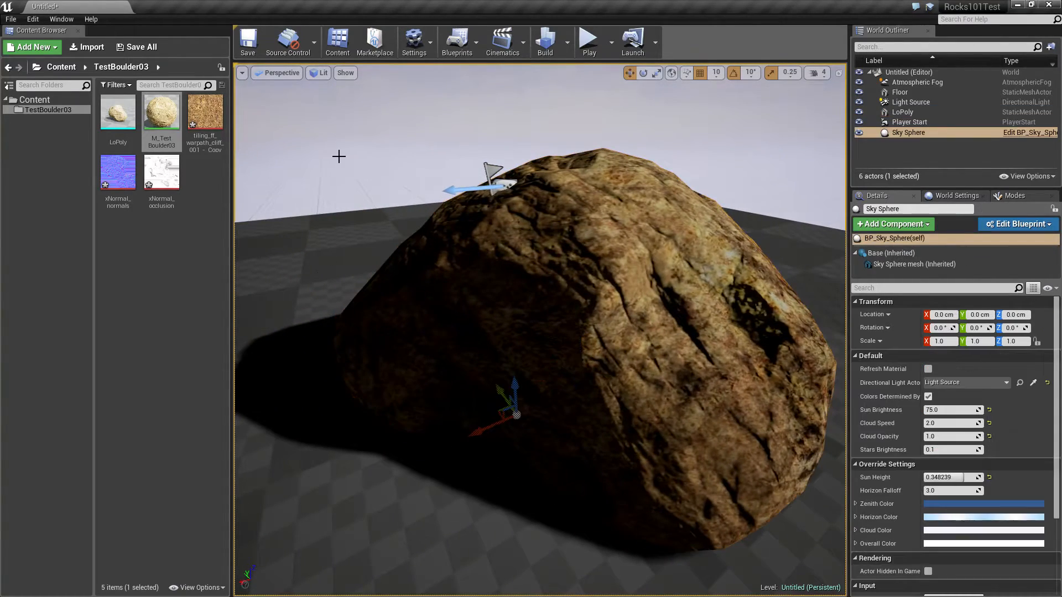
right_drag(338, 157, 83, 178)
right_drag(487, 266, 519, 279)
drag(519, 279, 519, 276)
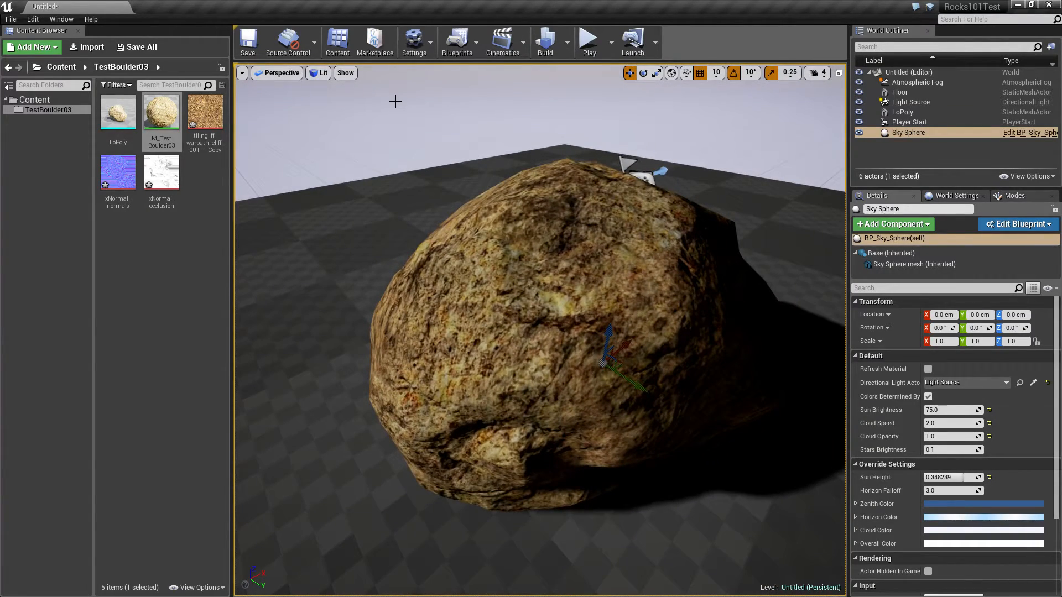
mouse_move(395, 102)
right_down()
mouse_move(382, 124)
mouse_move(343, 89)
mouse_move(326, 109)
mouse_move(293, 87)
mouse_move(175, 85)
mouse_move(187, 117)
mouse_move(153, 105)
mouse_move(47, 113)
mouse_move(113, 101)
mouse_move(149, 114)
mouse_move(268, 111)
mouse_move(326, 88)
mouse_move(477, 98)
mouse_move(210, 151)
mouse_move(127, 91)
mouse_move(246, 96)
mouse_move(274, 107)
mouse_move(260, 104)
mouse_move(272, 109)
mouse_move(269, 123)
mouse_move(238, 112)
mouse_move(409, 116)
mouse_move(400, 127)
mouse_move(436, 134)
mouse_move(519, 329)
right_up()
Select the LoPoly boulder and turn it over to a rotation of about 146°, 21° and -161°
key(e)
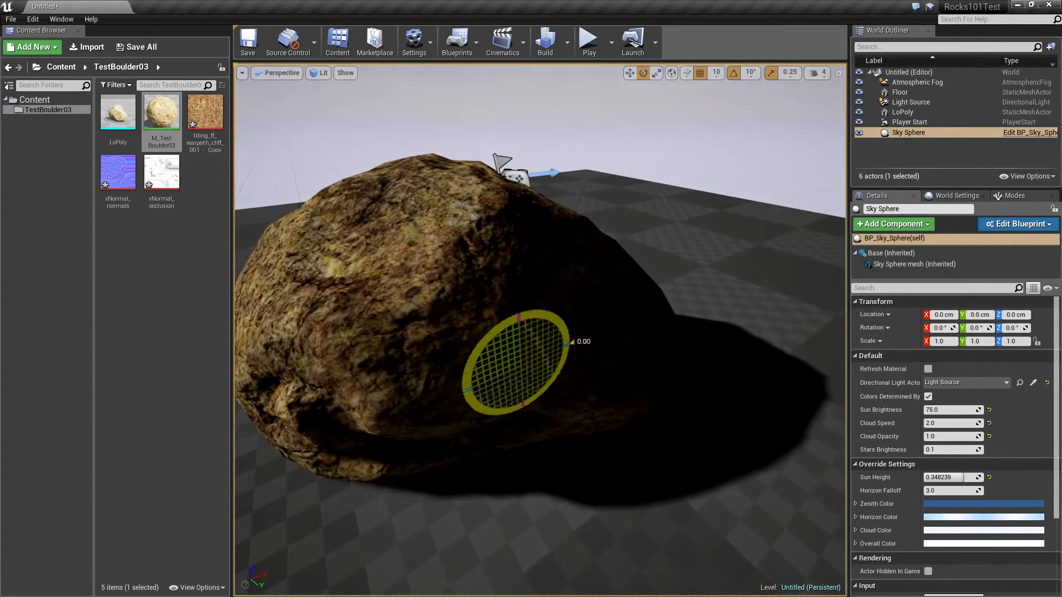
click(450, 285)
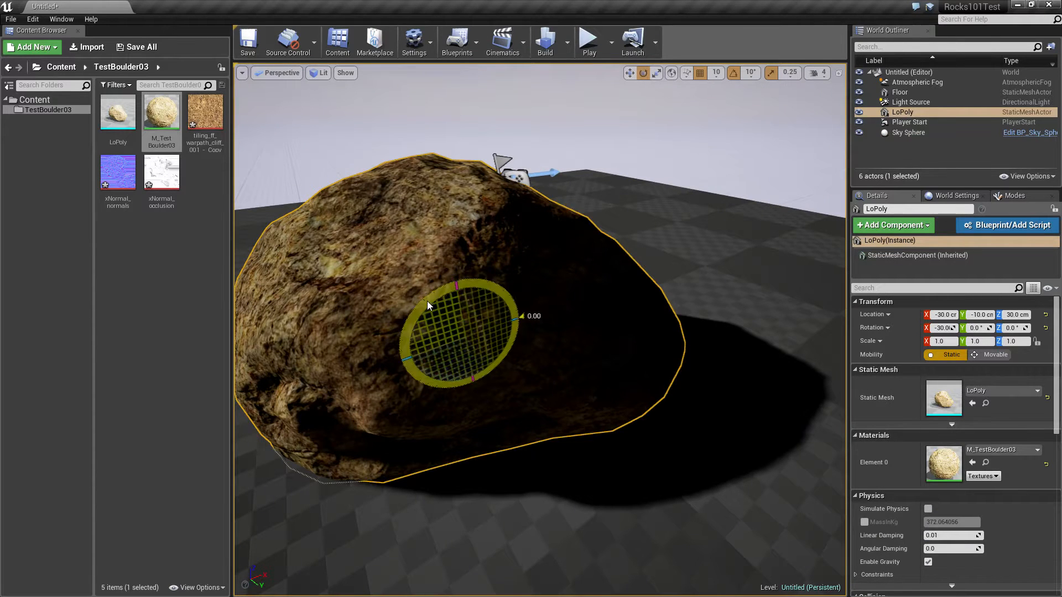
drag(428, 305, 383, 200)
click(363, 164)
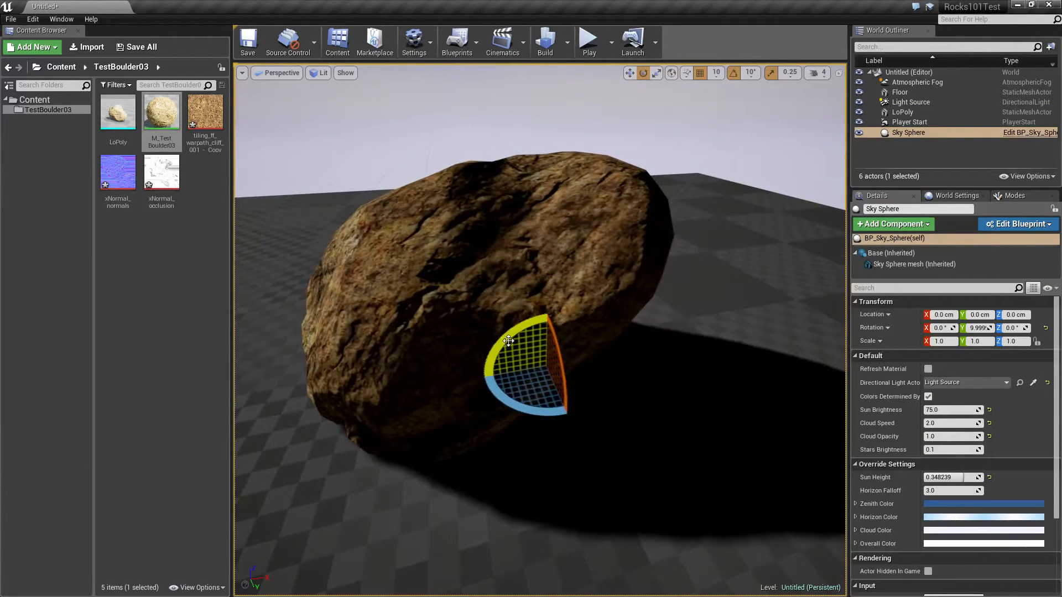
drag(508, 341, 513, 335)
click(470, 296)
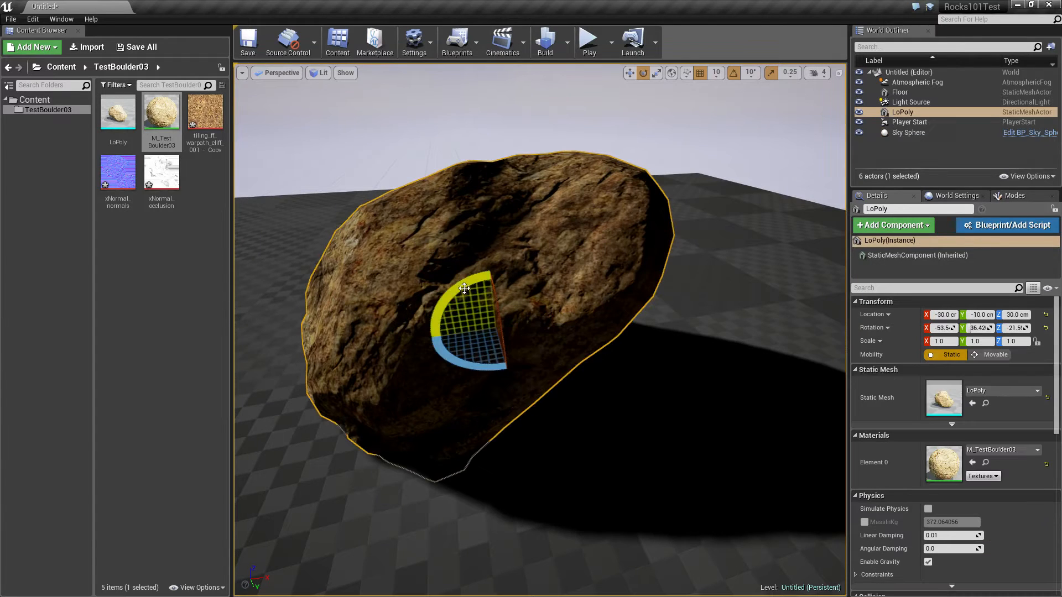
drag(464, 288, 523, 343)
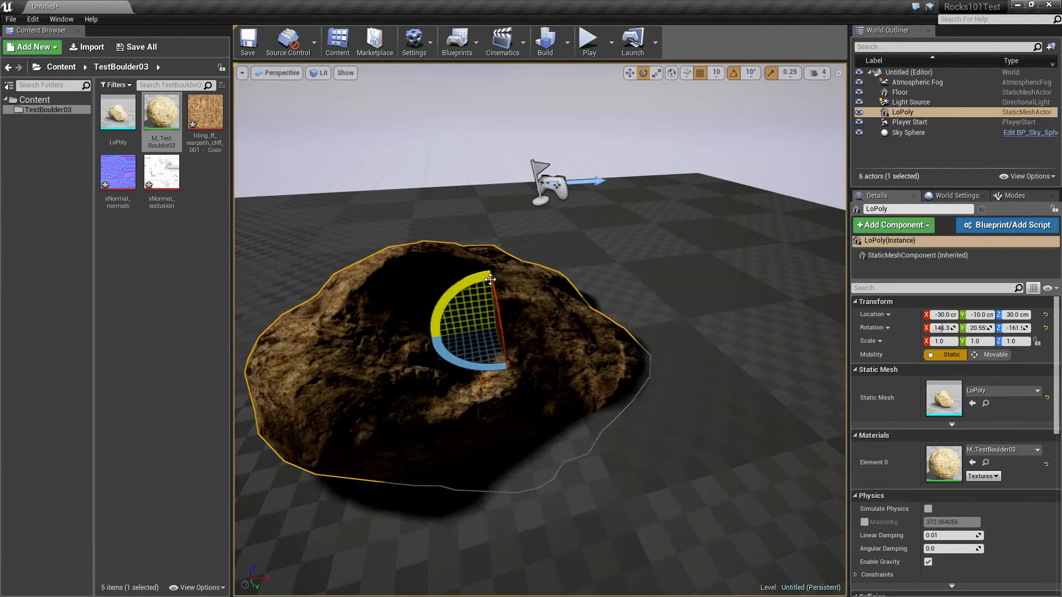
Raise the boulder to a Z location of 60 cm and tilt it a little further
key(w)
mouse_move(492, 293)
mouse_down()
mouse_move(497, 259)
mouse_move(453, 247)
mouse_move(498, 288)
mouse_up()
key(e)
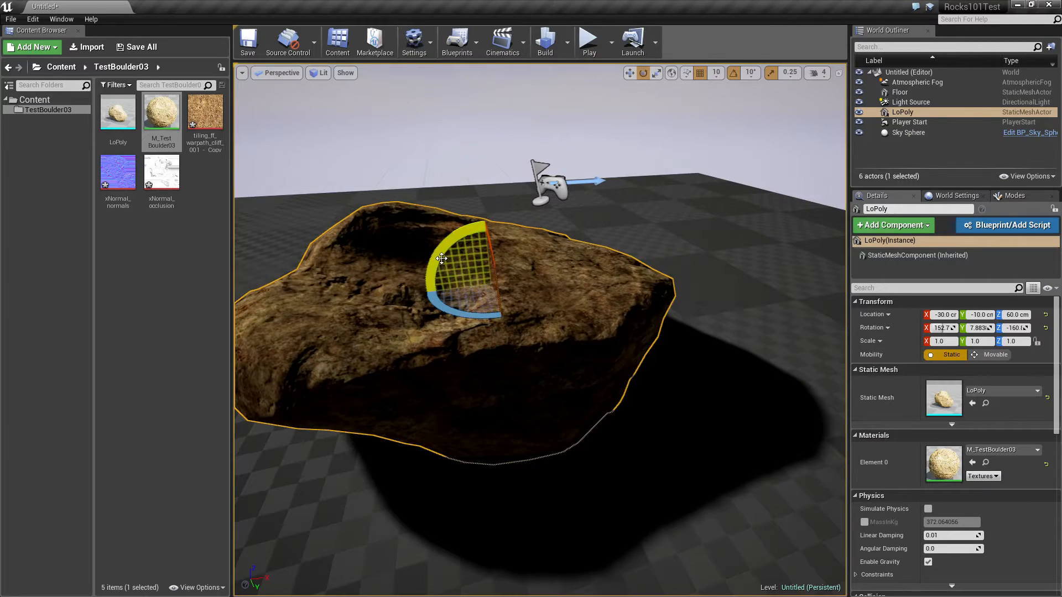
drag(441, 259, 443, 271)
click(282, 168)
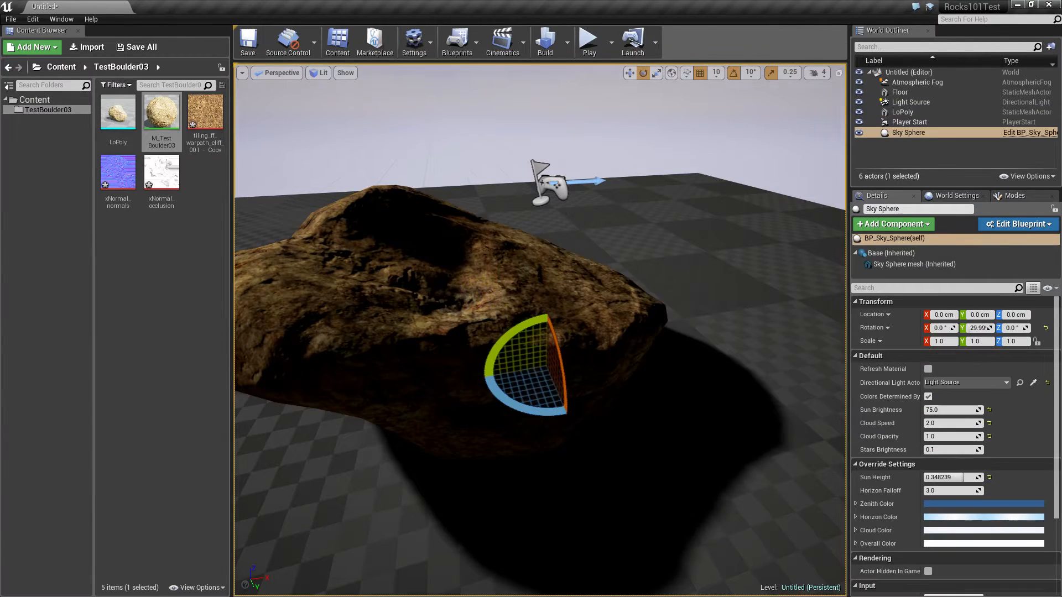
Examine the turned boulder from above and from its lit side
key(w)
right_drag(282, 167, 844, 183)
key(s)
key(a)
key(w)
key(s)
key(a)
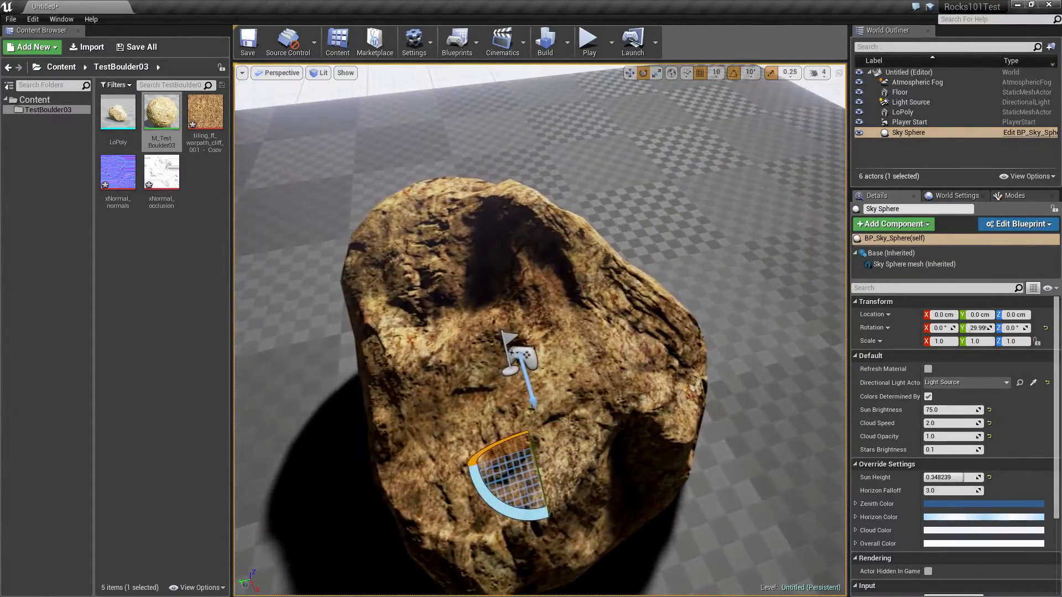
key(s)
right_drag(575, 166, 473, 165)
key(d)
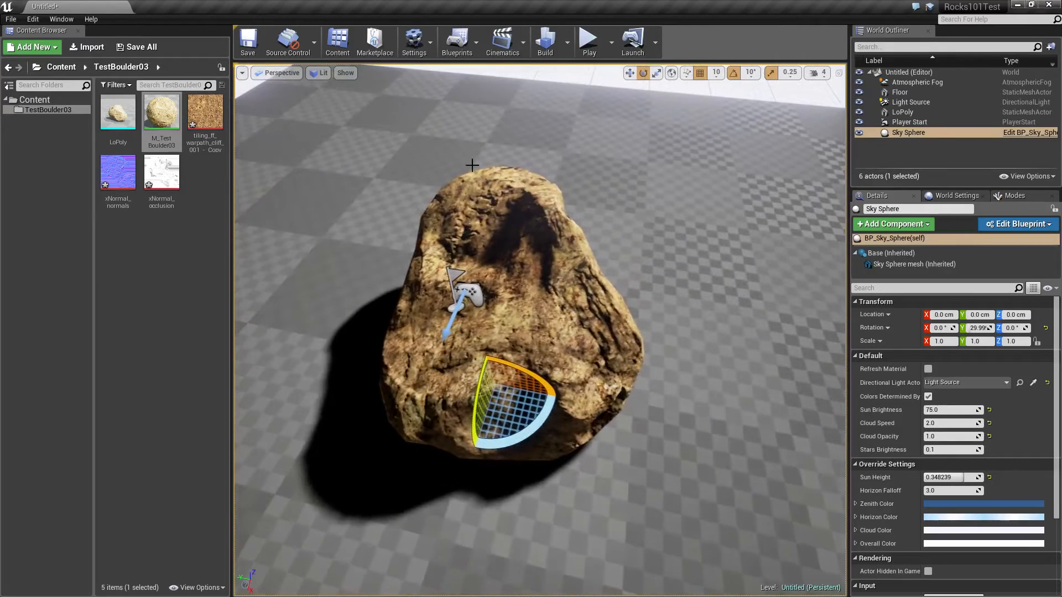
Switch to Photoshop and open xNormal_normals.png from the TestBoulder03 folder
click(115, 187)
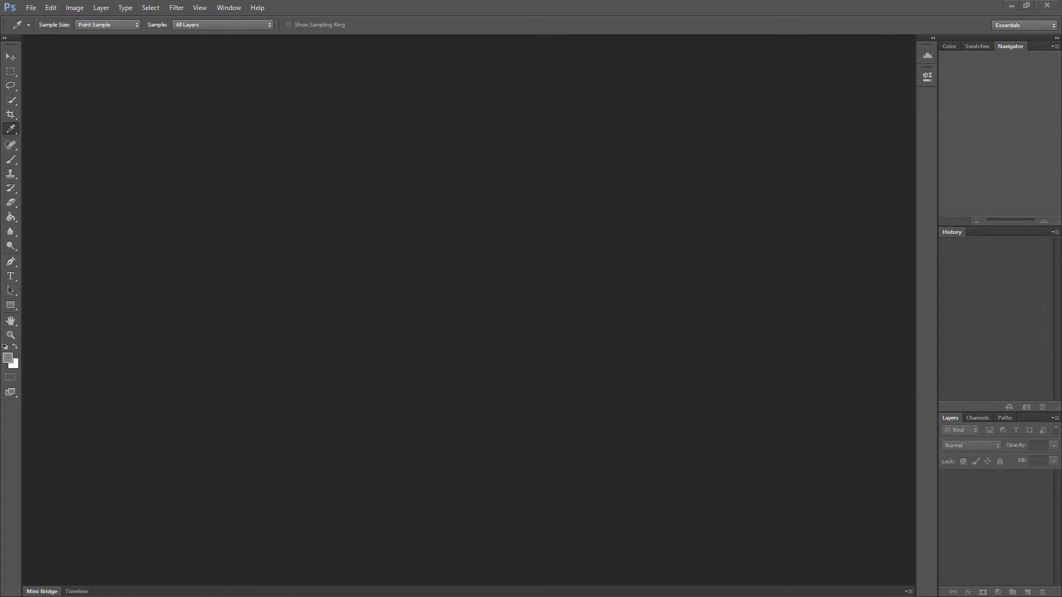
key(alt+Tab)
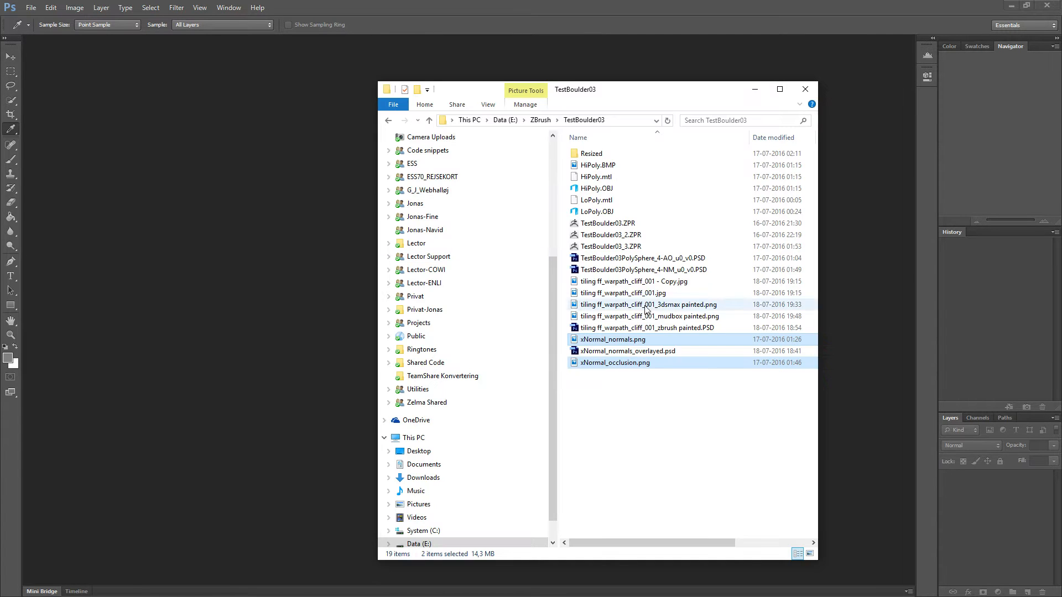
click(624, 389)
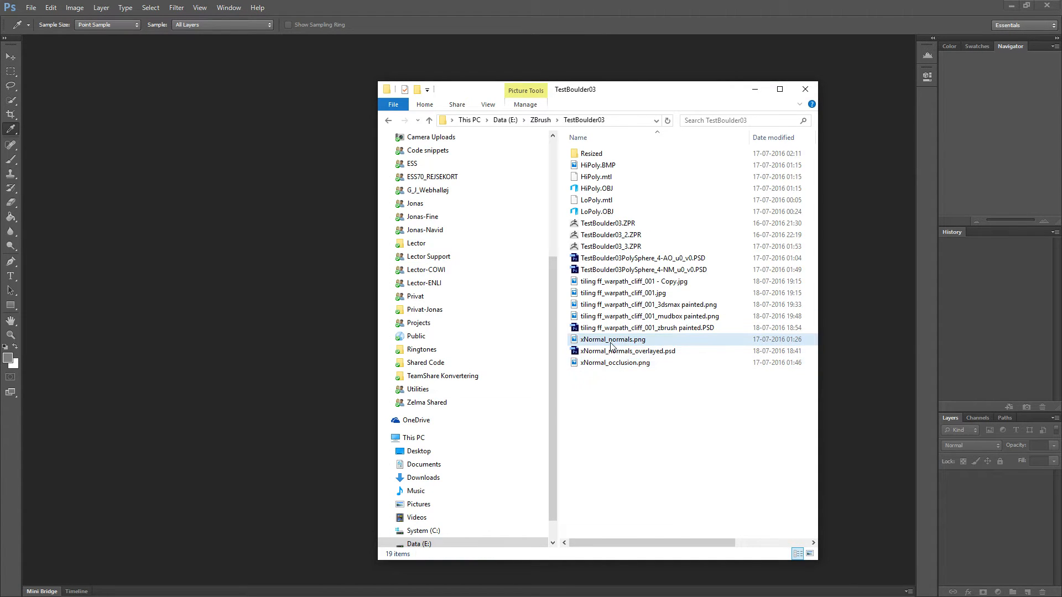
drag(609, 342, 248, 224)
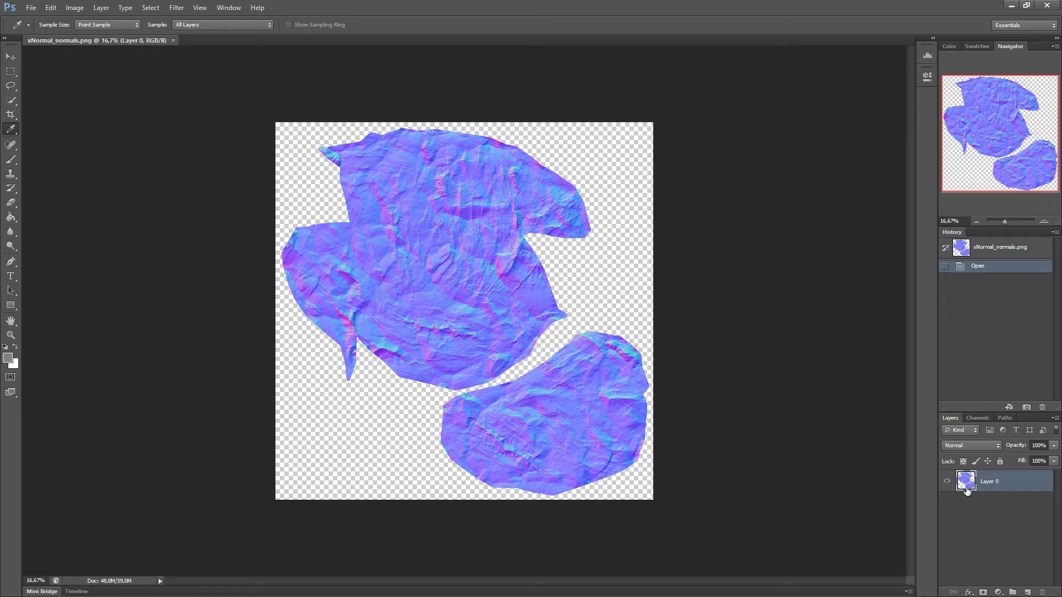
Duplicate the normal map's Layer 0 onto a new layer
key(ctrl+j)
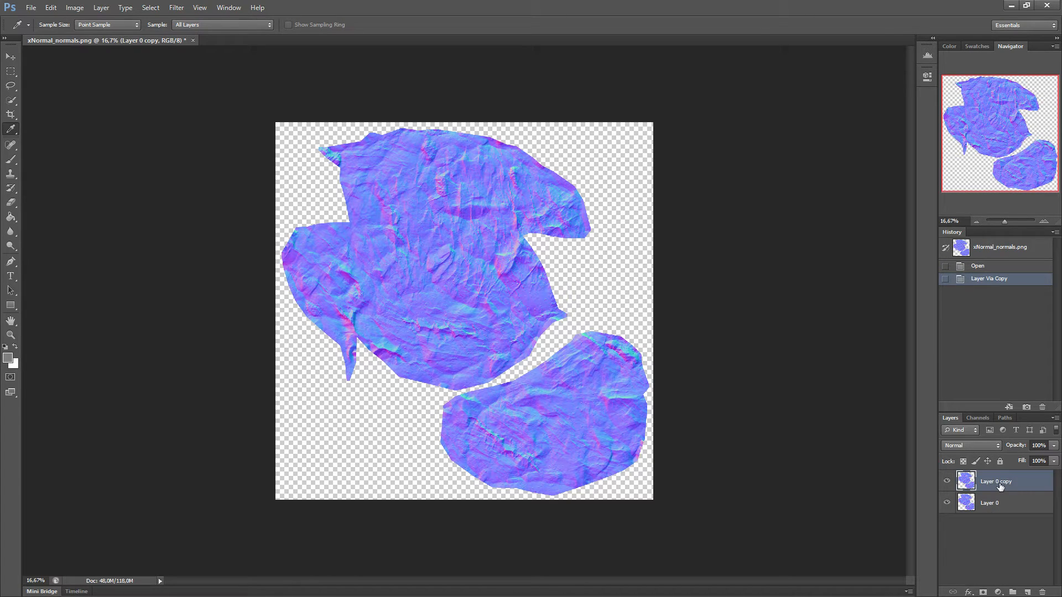
Make a second duplicate of Layer 0 and delete that extra copy
click(1002, 505)
right_click(1003, 505)
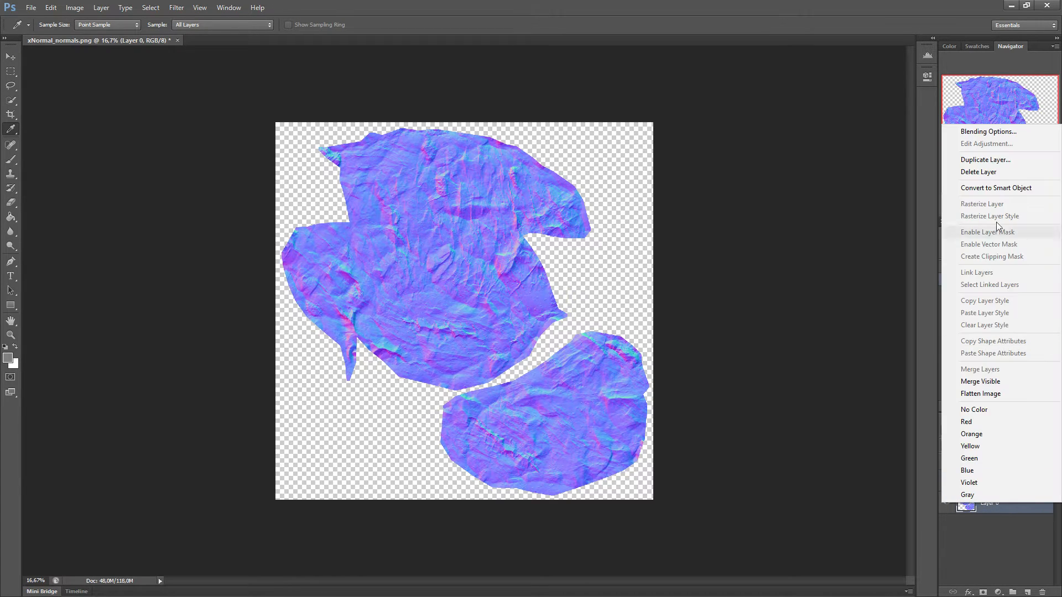
click(993, 163)
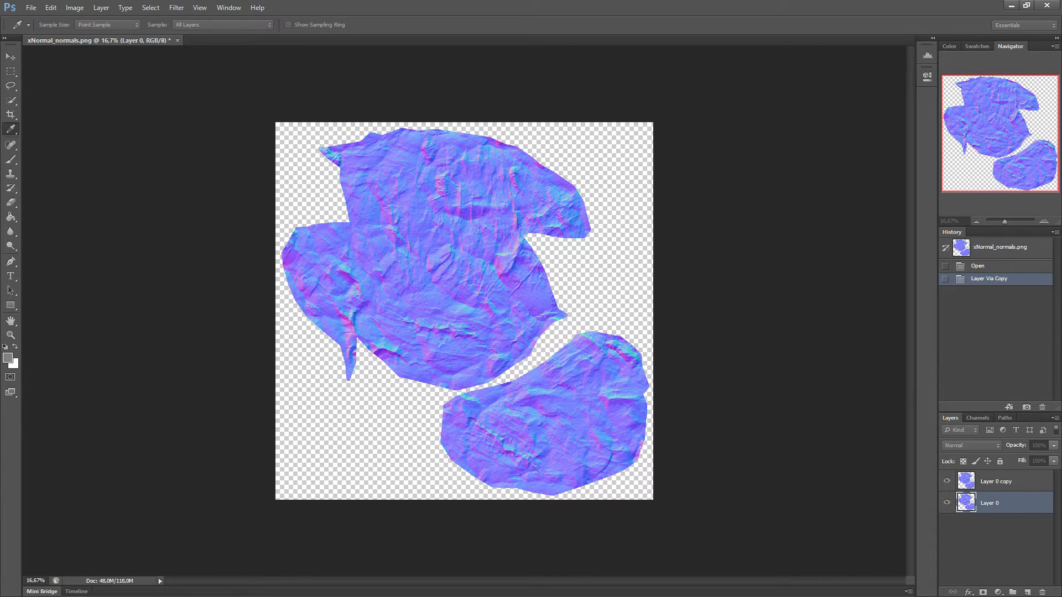
key(Return)
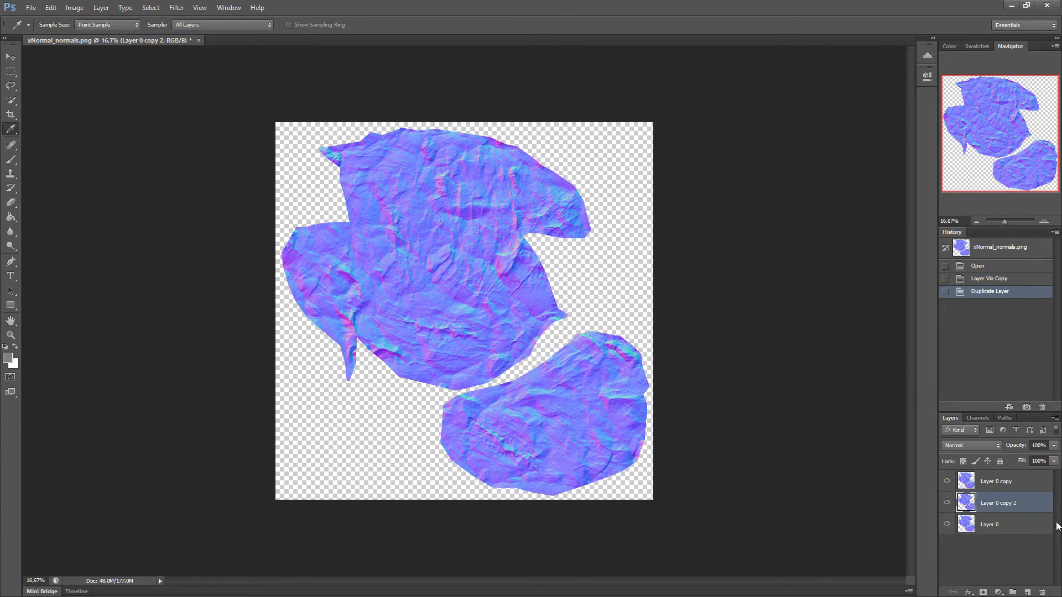
drag(1033, 508, 1042, 592)
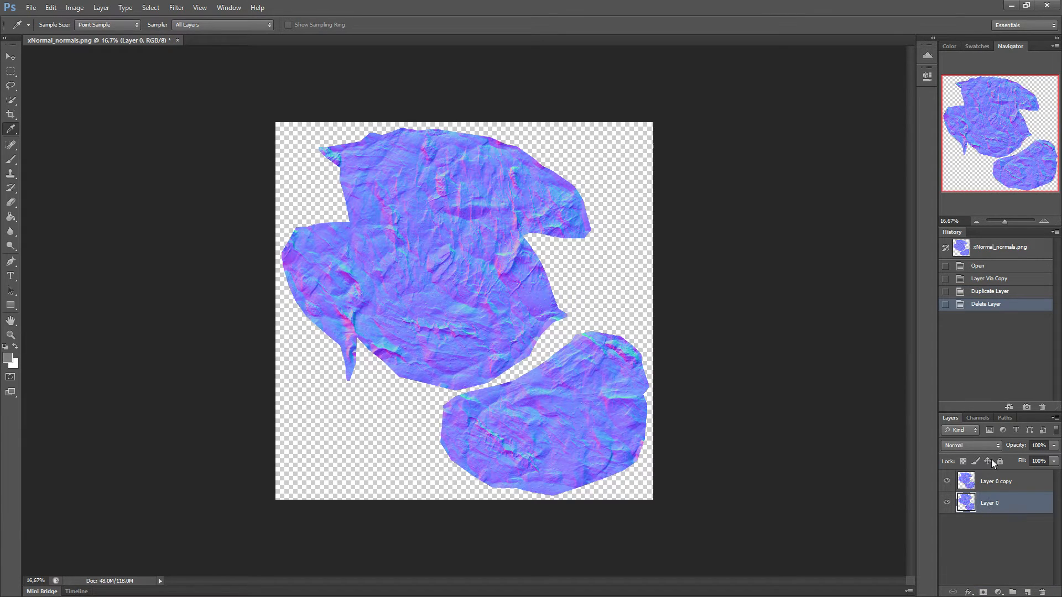
Set the Layer 0 copy's blend mode to Overlay and merge it down into Layer 0
click(1014, 484)
click(995, 448)
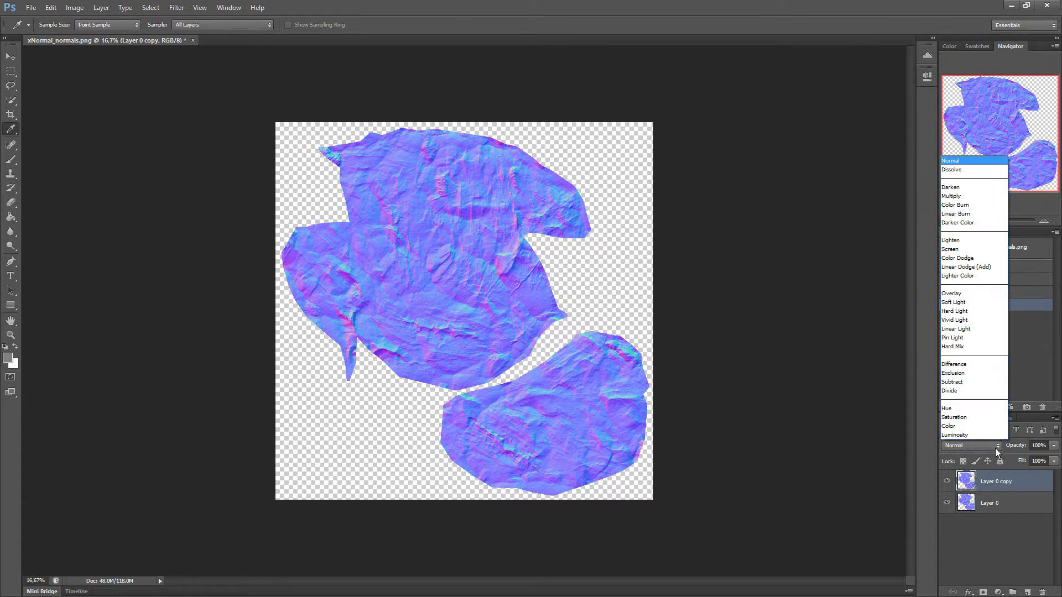
click(963, 294)
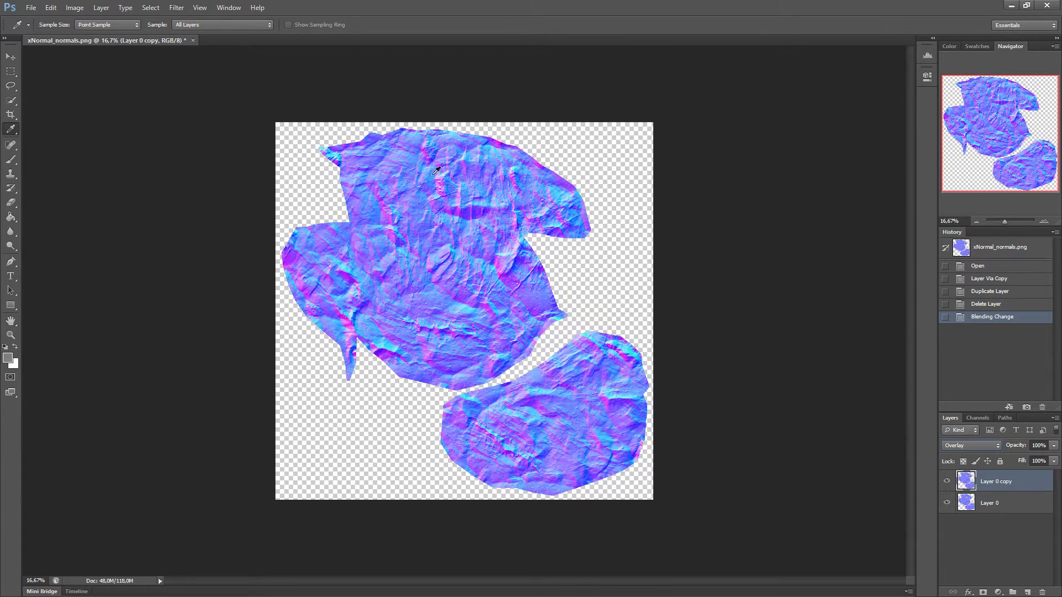
right_click(1016, 485)
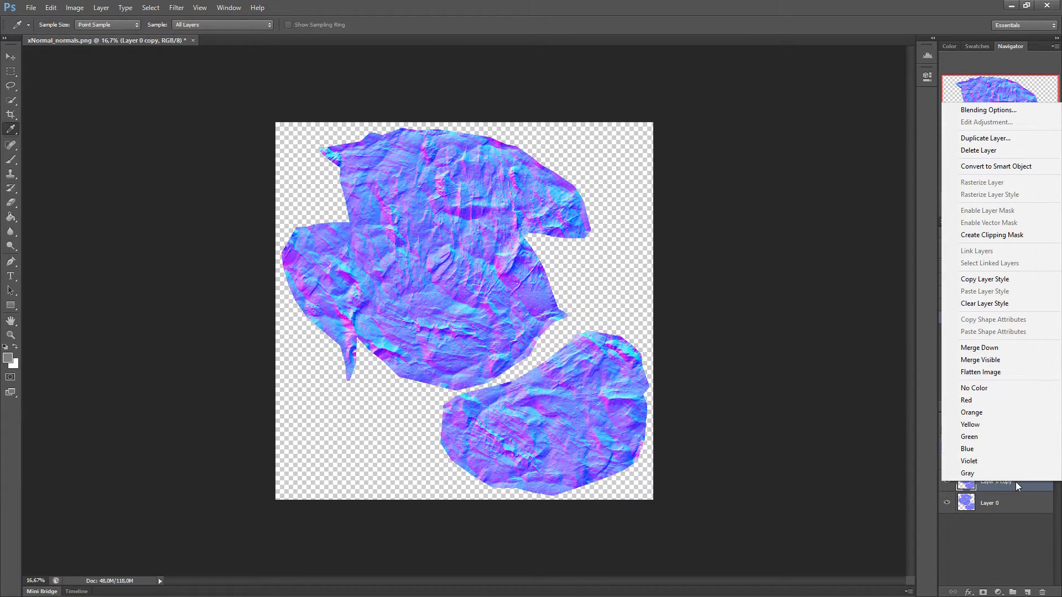
click(985, 348)
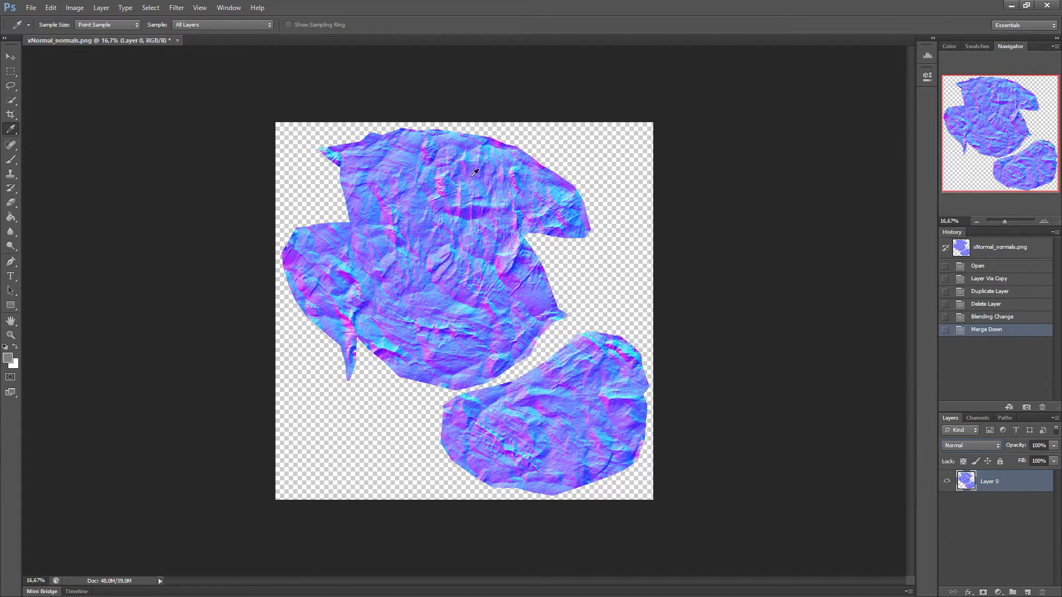
Normalize the merged normal map with xNormal's Normalize normal map filter
click(176, 8)
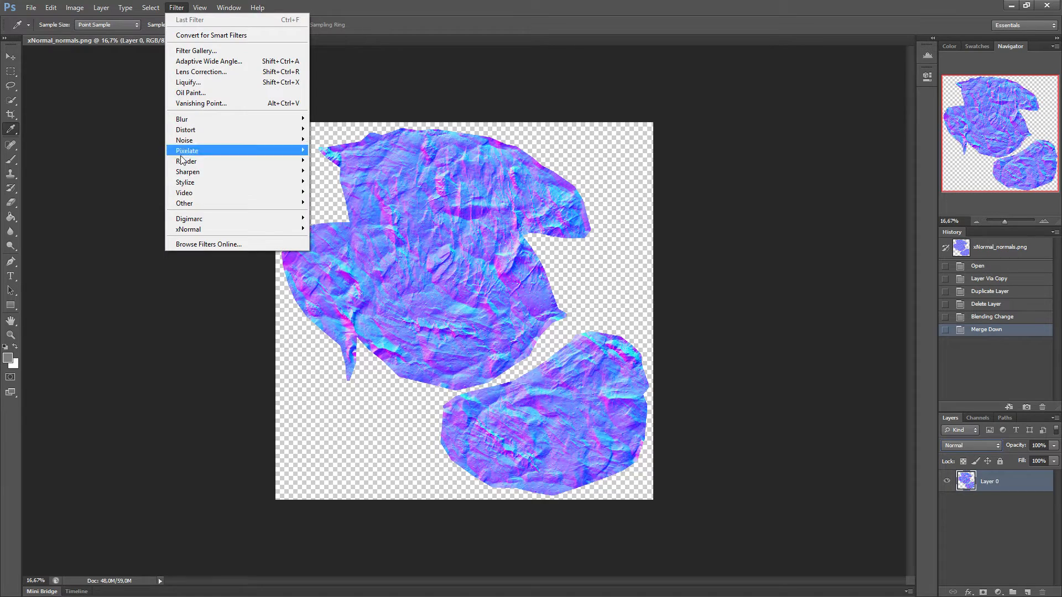
mouse_move(193, 234)
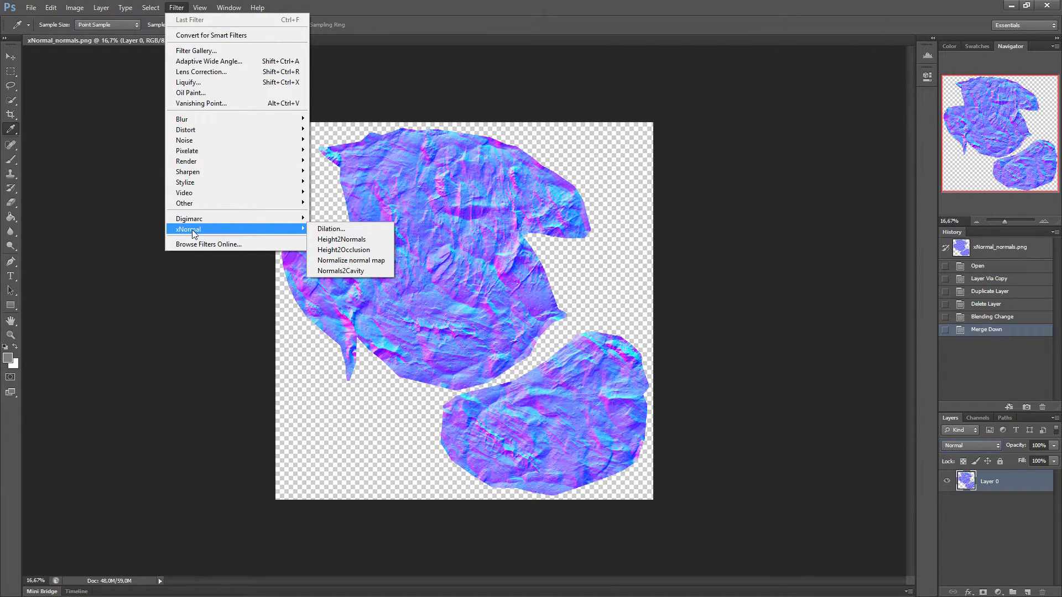
click(351, 261)
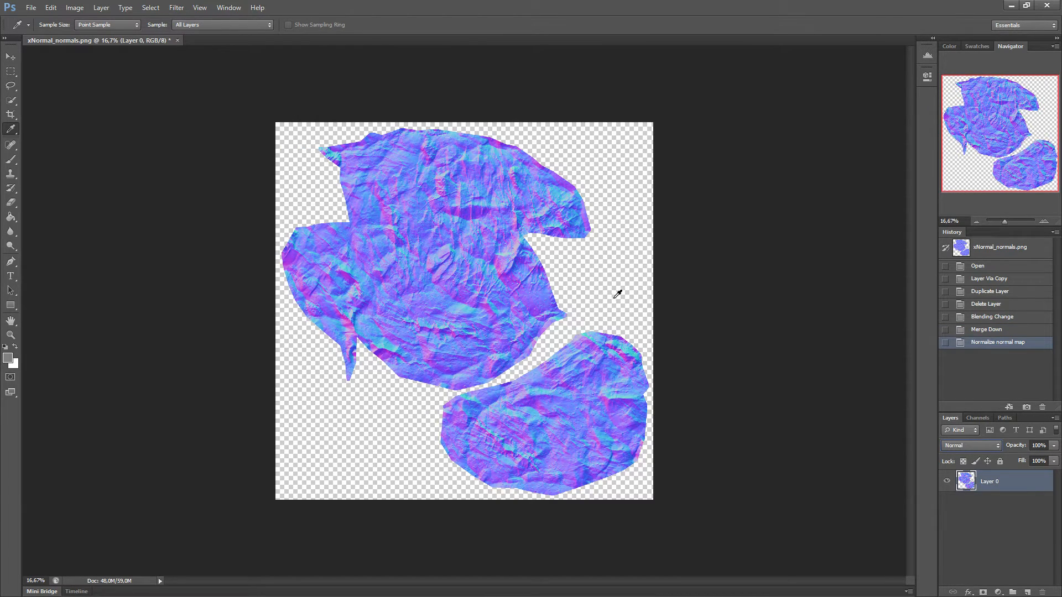
Save the image as a PNG copy named xNormal_normals_overlay_normalized.png in the TestBoulder03 folder and check that folder
click(40, 10)
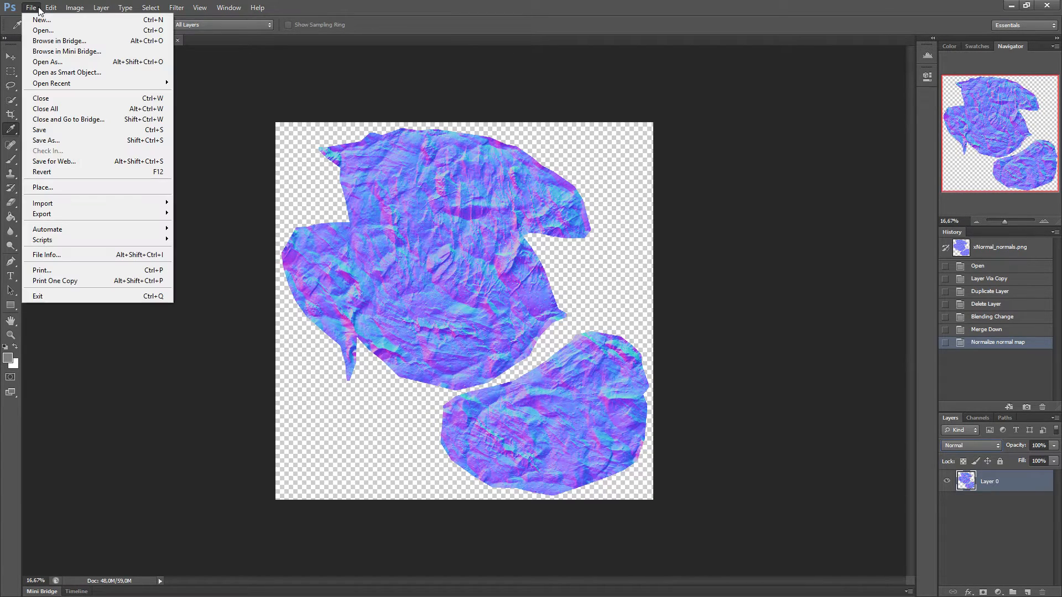
click(56, 139)
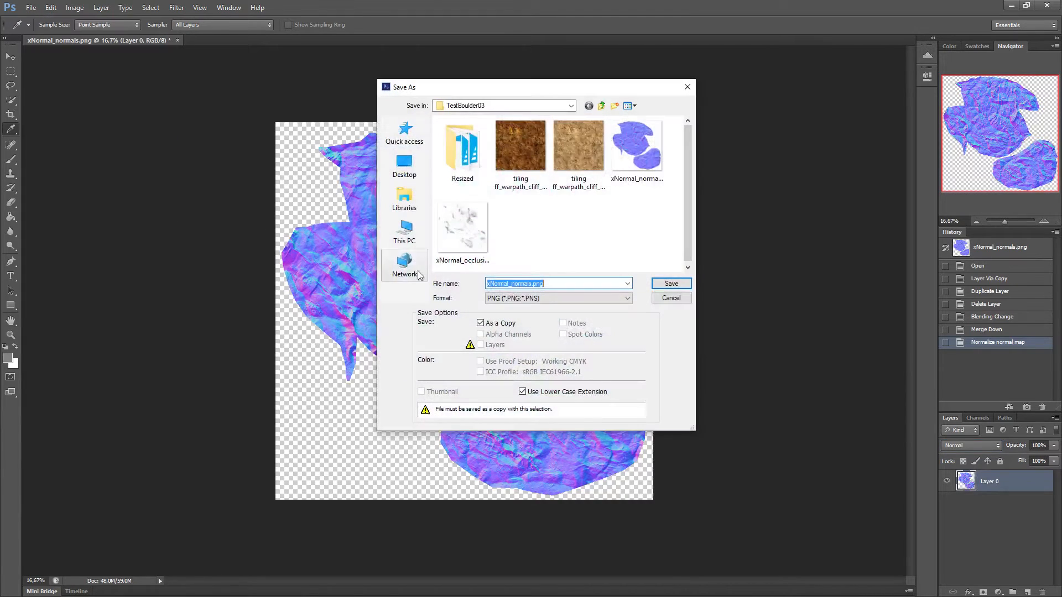
click(532, 284)
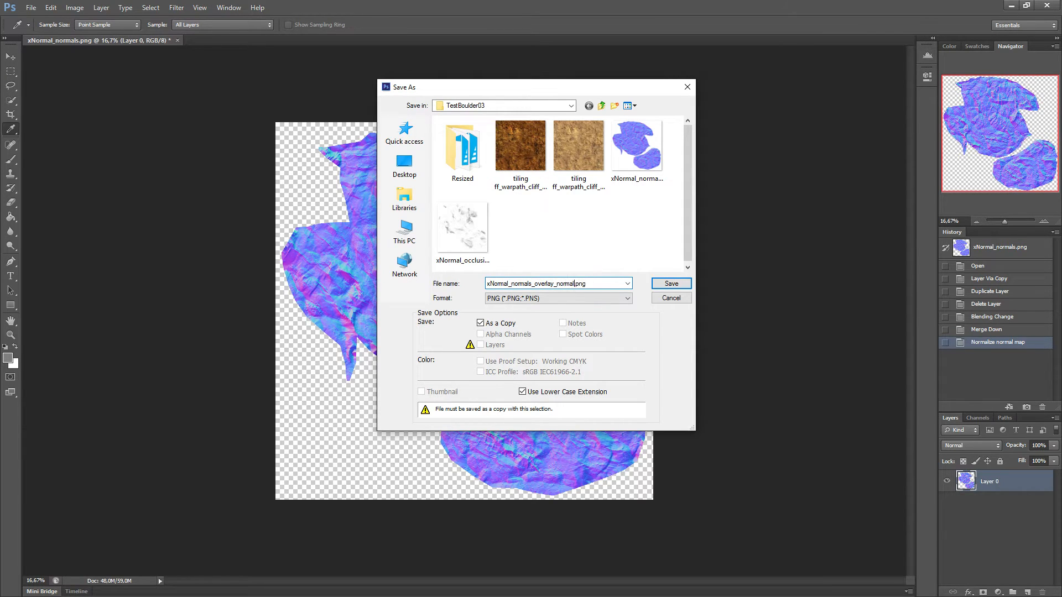
key(Return)
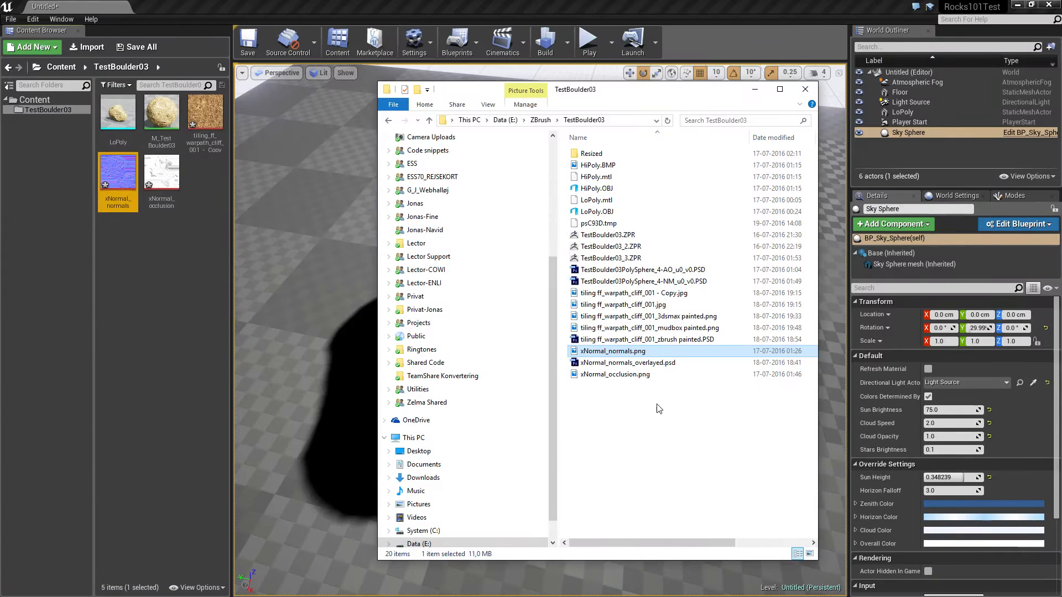
click(677, 406)
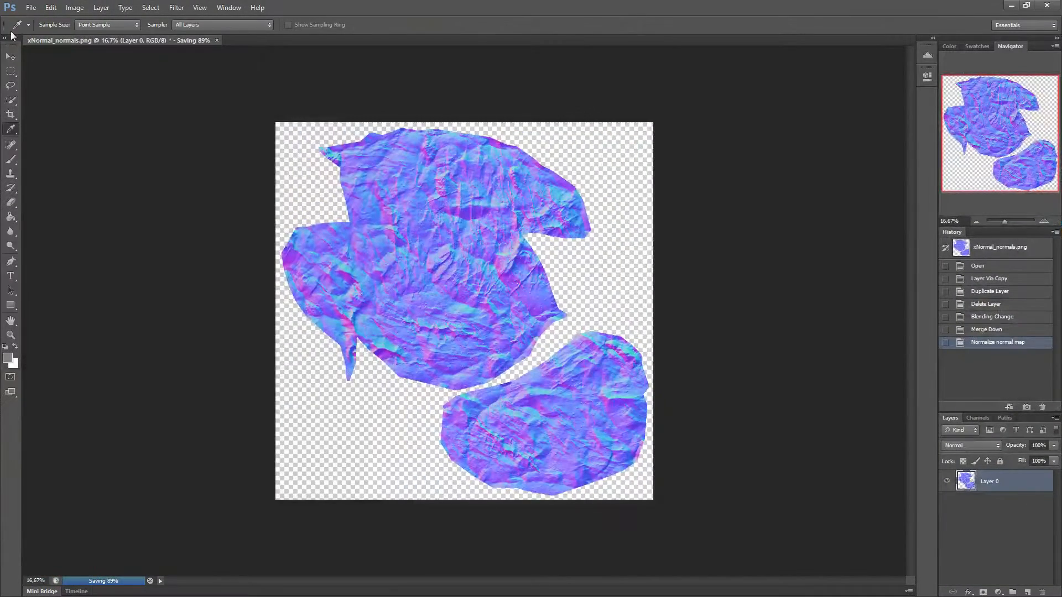
Try to save the normal map under another name again while the background save is running
click(32, 8)
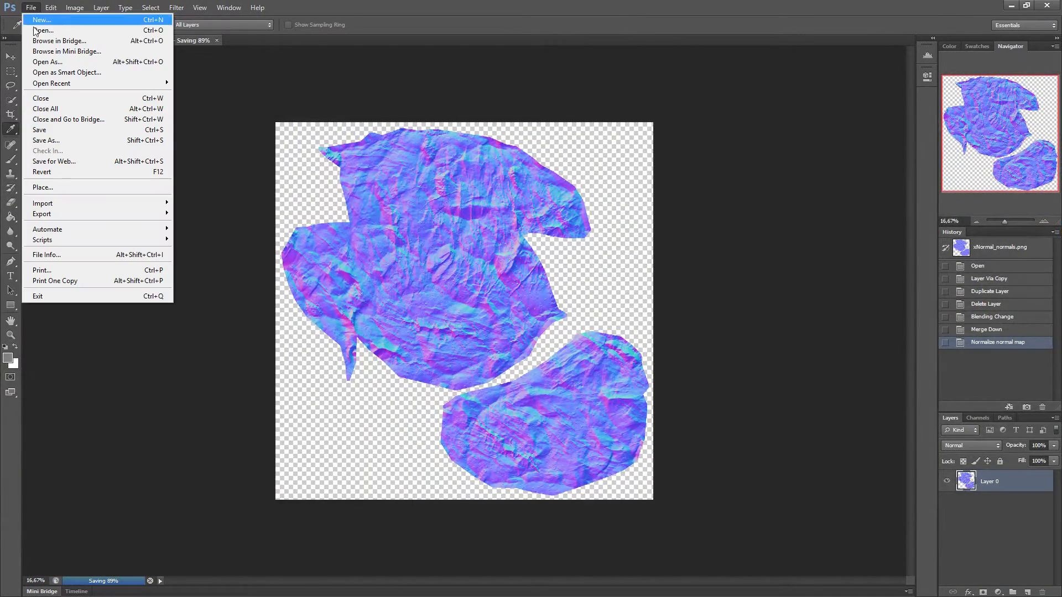
click(58, 140)
click(540, 235)
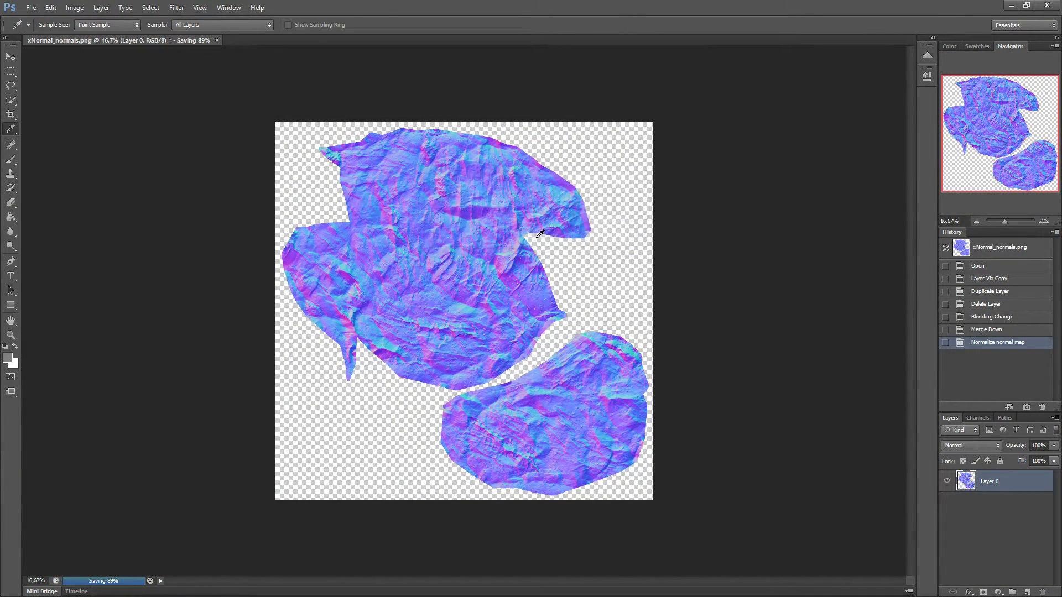
click(31, 7)
click(58, 145)
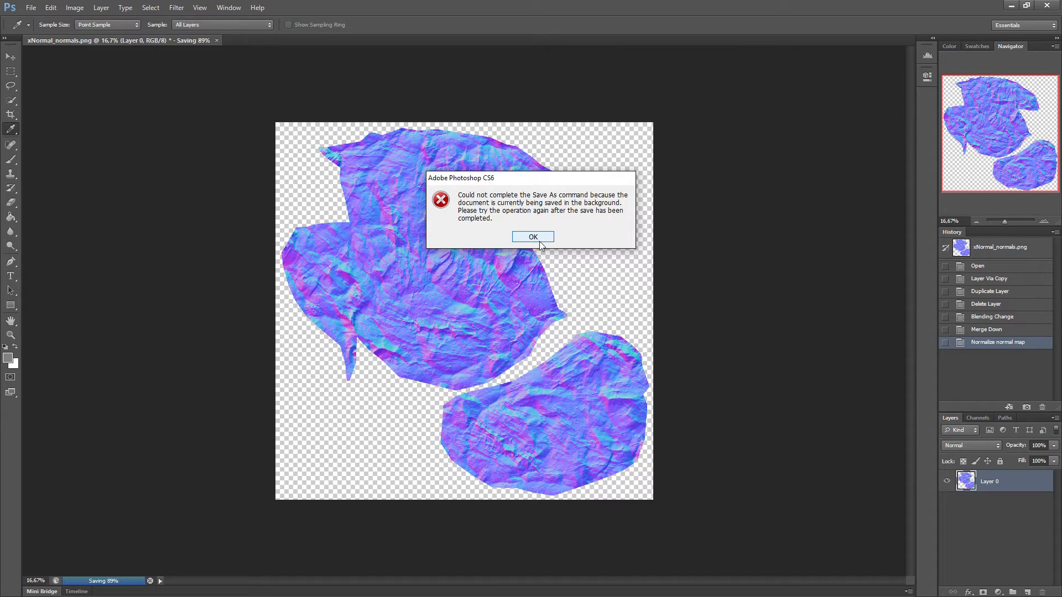
click(540, 241)
Leave Photoshop and import xNormal_normals_overlay_normalized.png into Unreal's TestBoulder03 content folder
click(1009, 7)
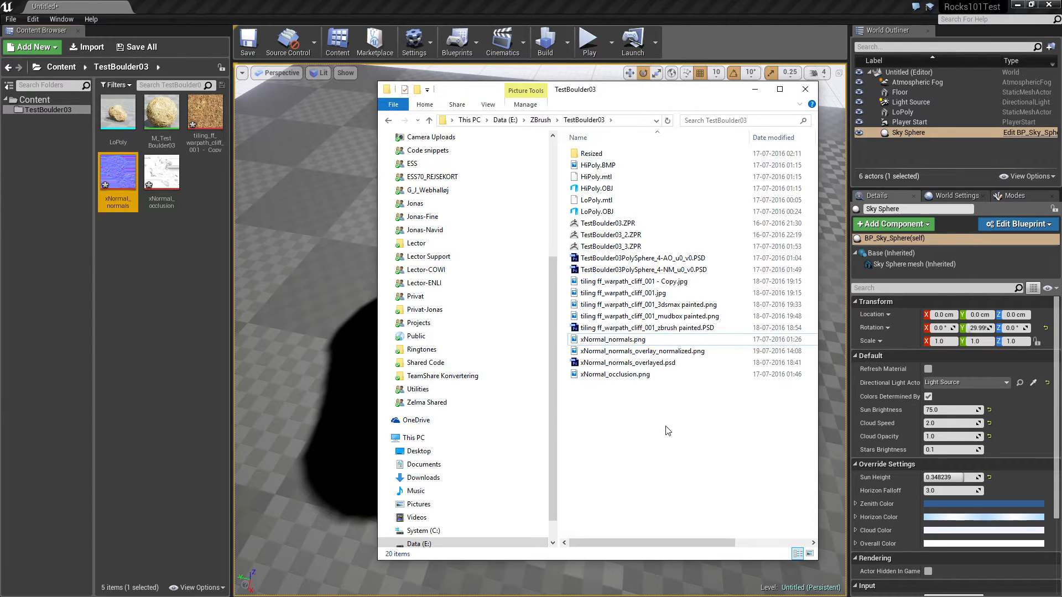
click(642, 351)
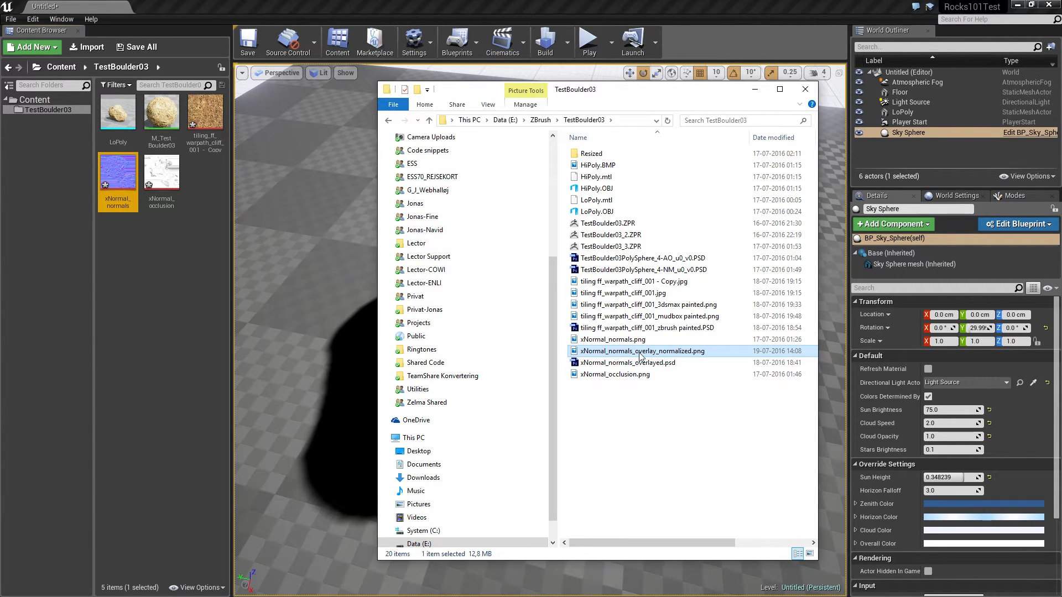
drag(640, 357, 196, 234)
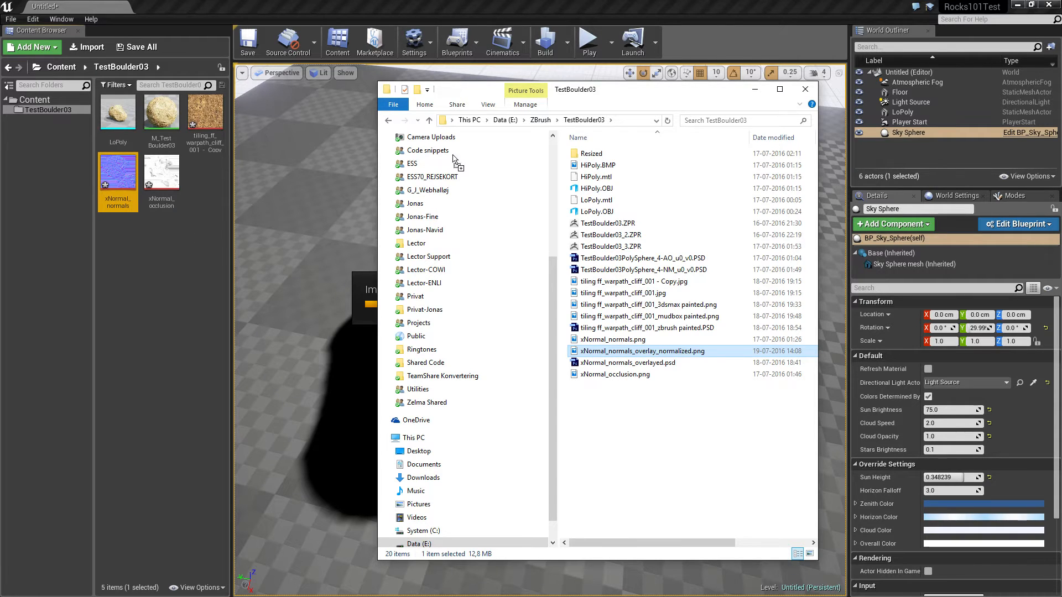
click(756, 91)
Replace M_TestBoulder03's normal map texture sample with xNormal_normals_overlay_normalized, feeding the Normal input
double_click(162, 112)
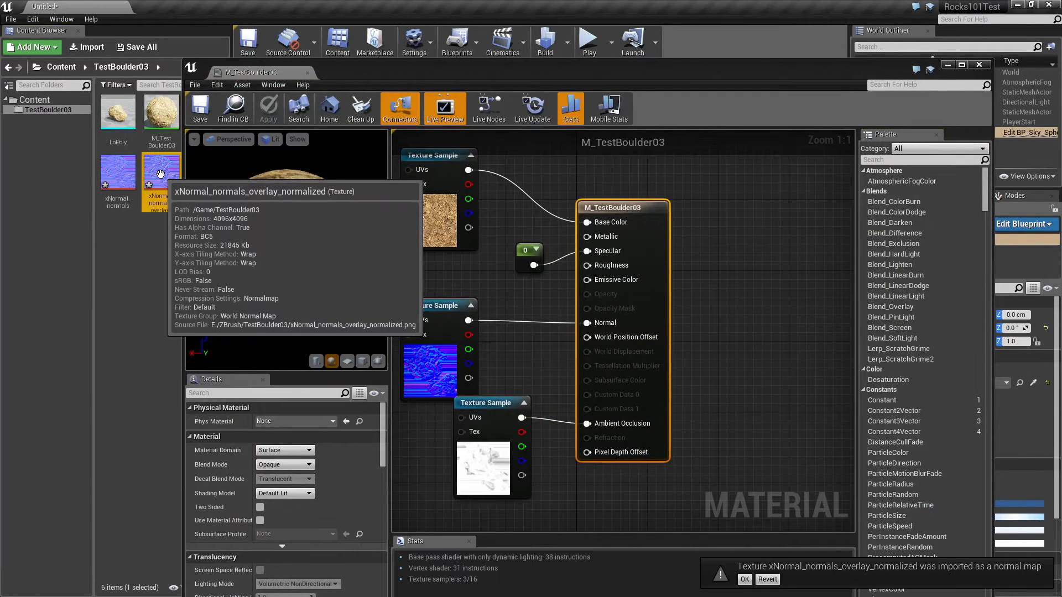
drag(157, 172, 517, 345)
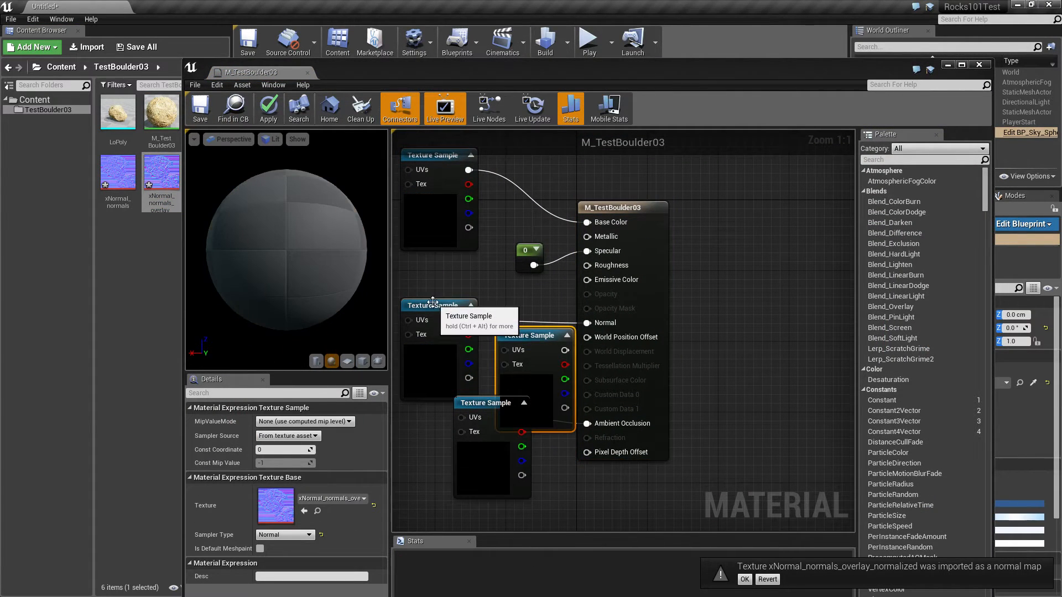
drag(434, 305, 498, 305)
drag(734, 331, 806, 320)
Move the material editor aside to uncover the boulder, save M_TestBoulder03 and close the editor
drag(649, 72, 23, 15)
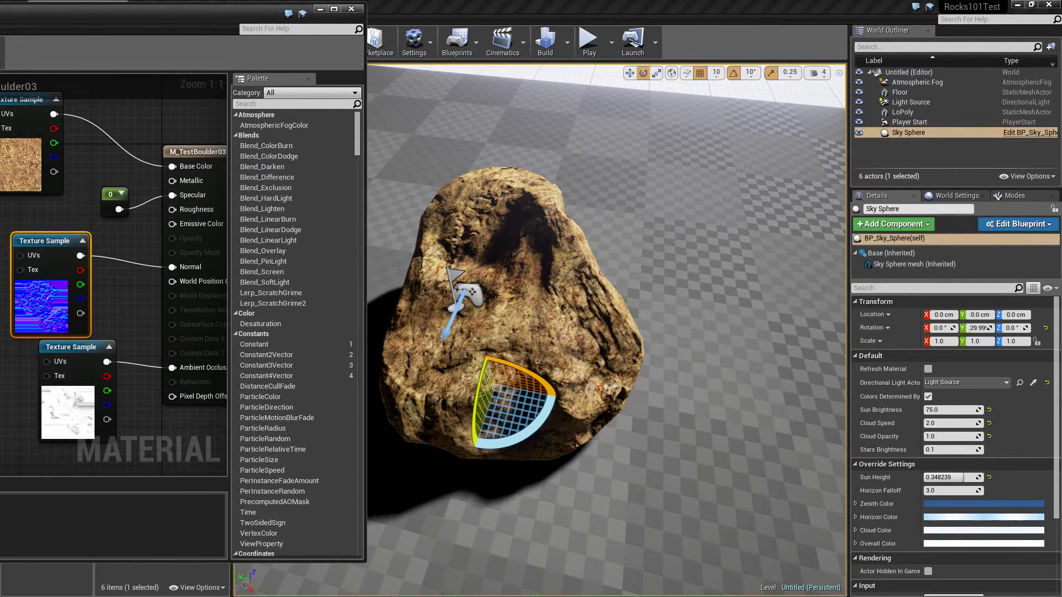
key(ctrl+s)
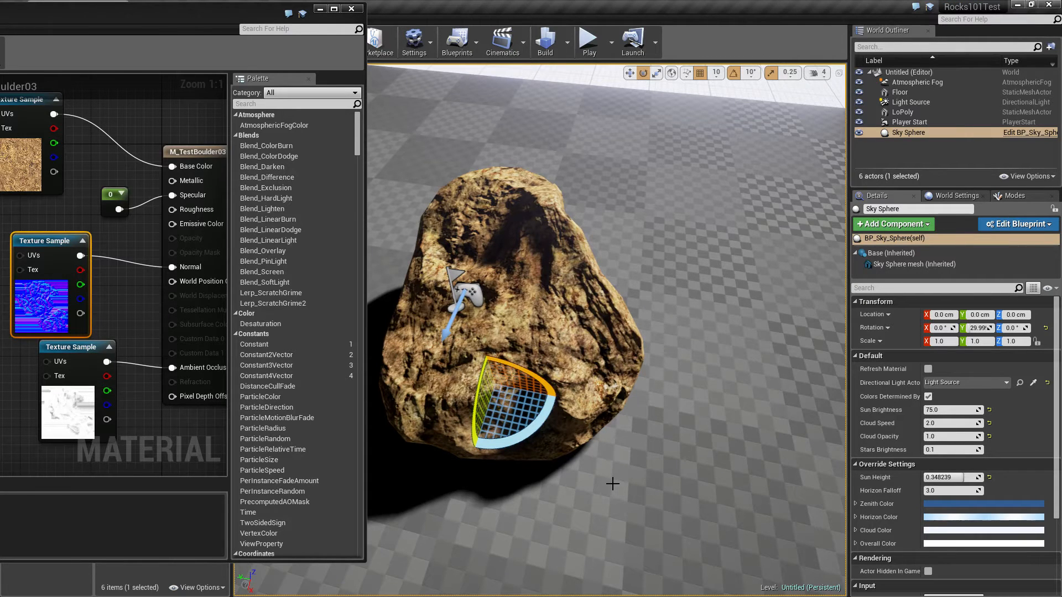
click(351, 9)
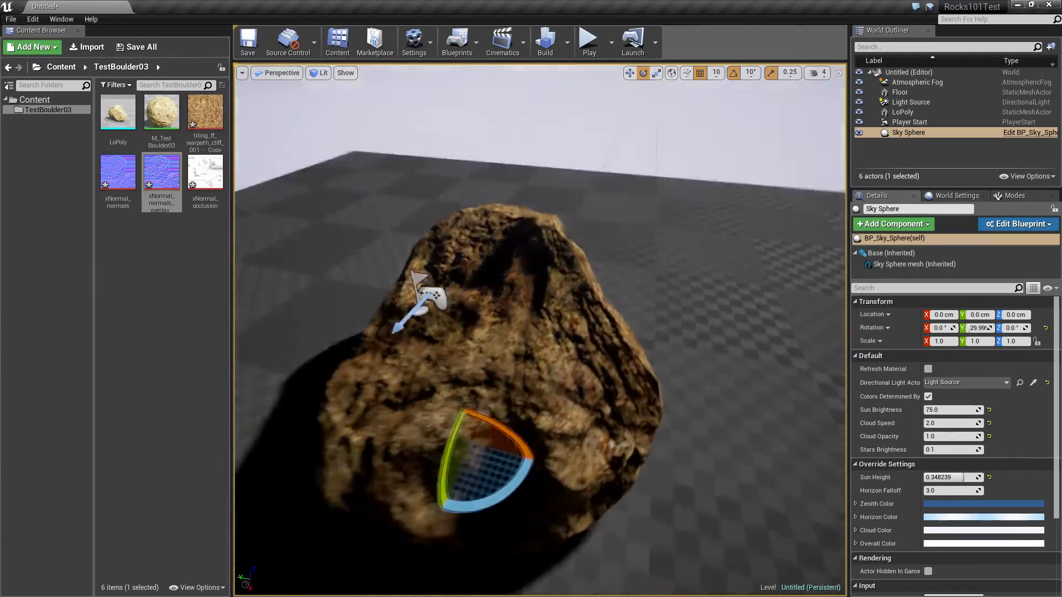
Select the LoPoly boulder, lower it to a Z location of 50 cm and inspect its surface up close
right_drag(540, 332, 595, 344)
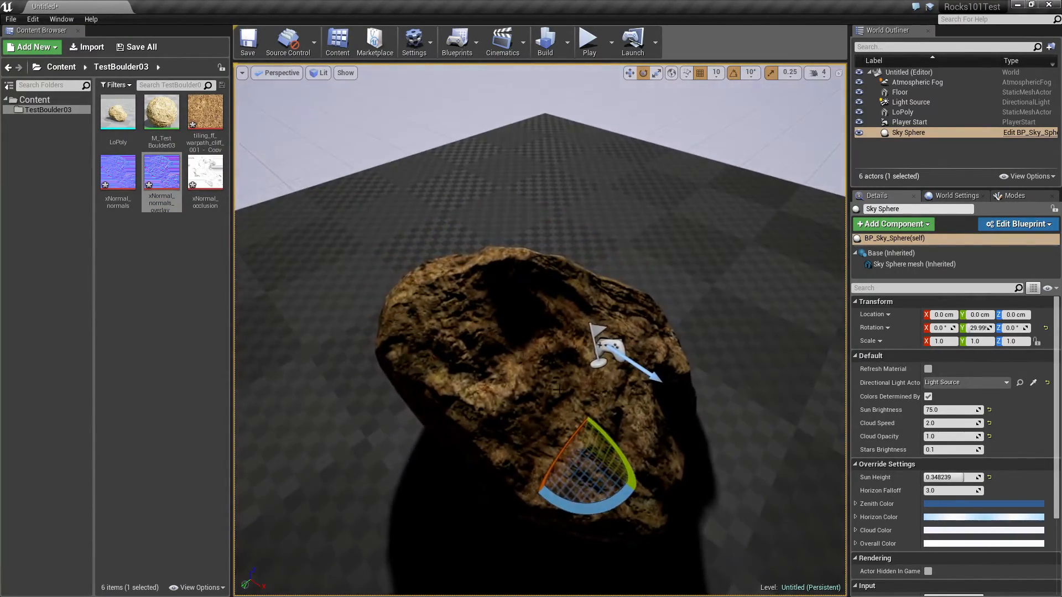
drag(605, 438, 609, 454)
click(586, 416)
drag(595, 354, 620, 288)
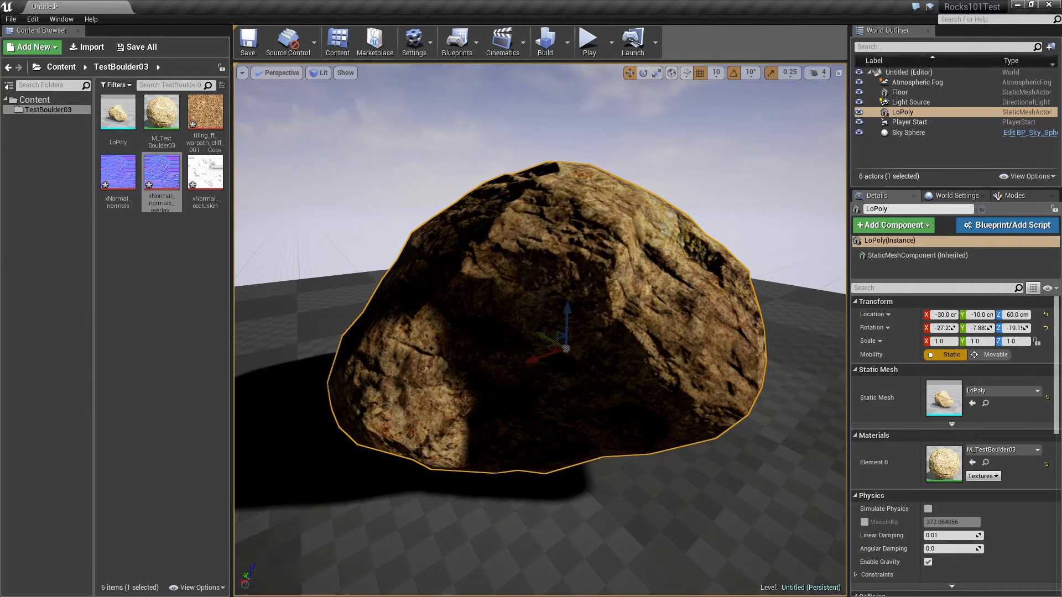
drag(565, 306, 565, 329)
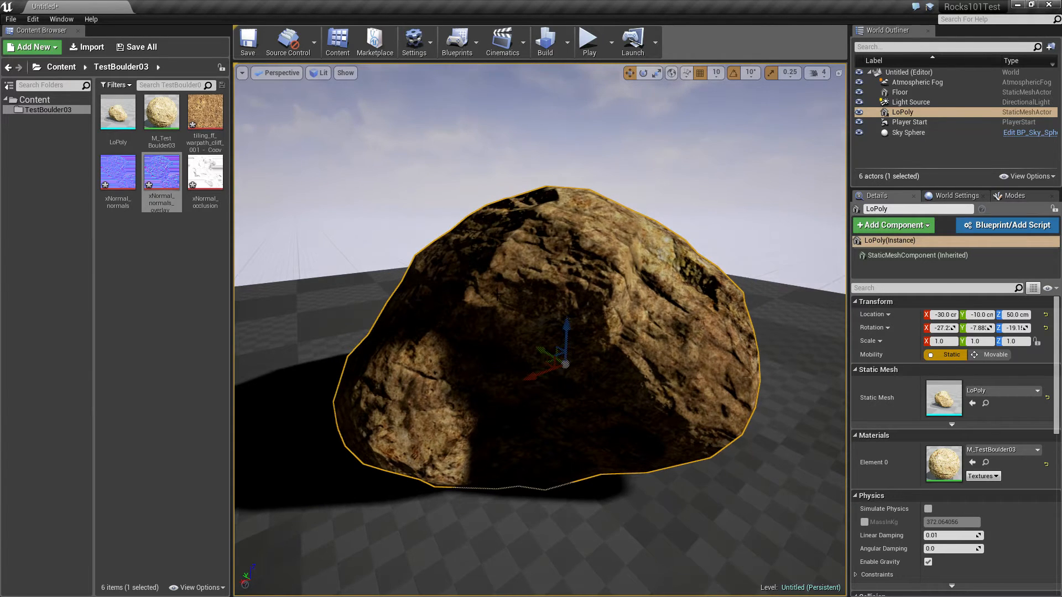
right_drag(497, 294, 497, 294)
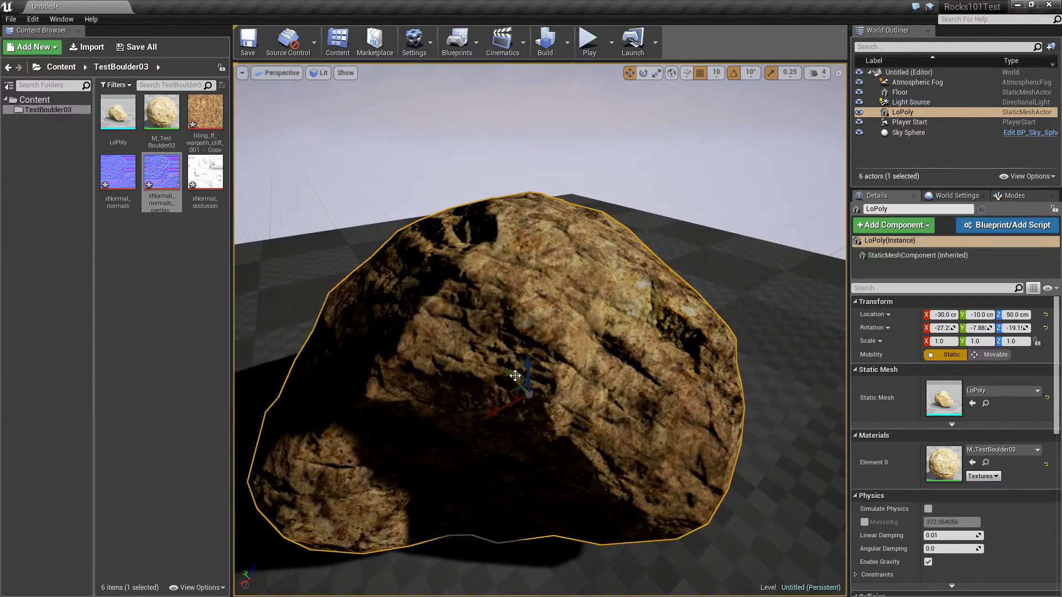
key(e)
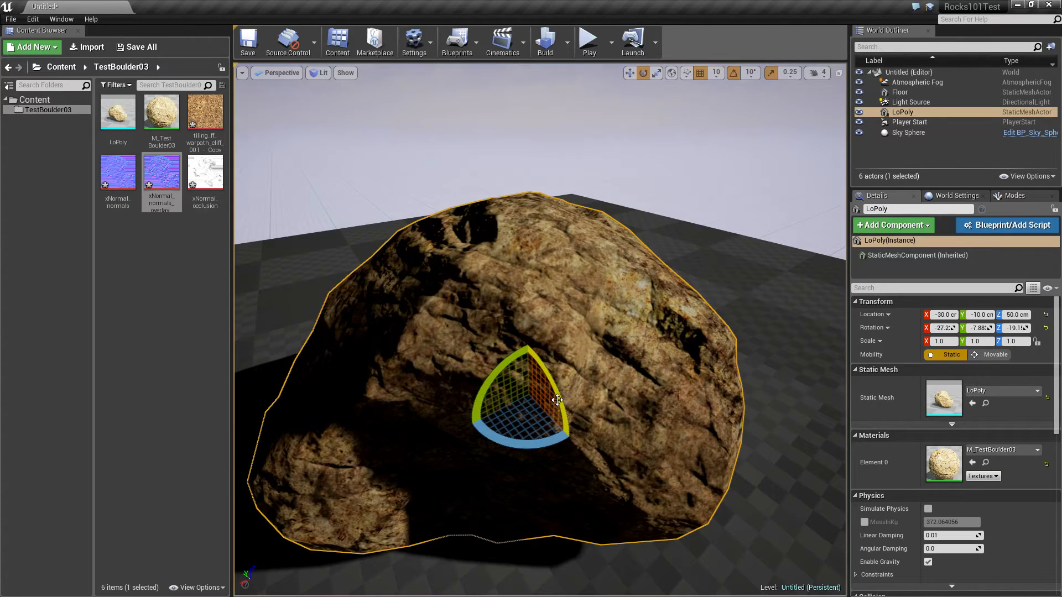
mouse_move(584, 300)
right_down()
mouse_move(601, 304)
mouse_move(592, 278)
mouse_move(588, 294)
right_up()
Open M_TestBoulder03, move the occlusion texture sample lower in the graph, and close the editor applying the changes
double_click(162, 112)
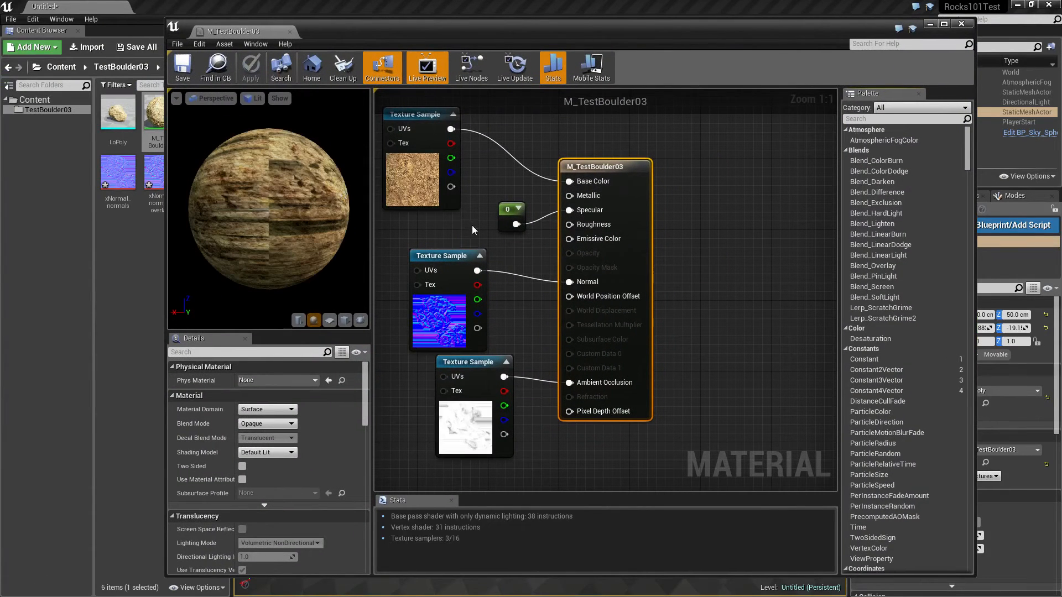
drag(484, 387, 475, 422)
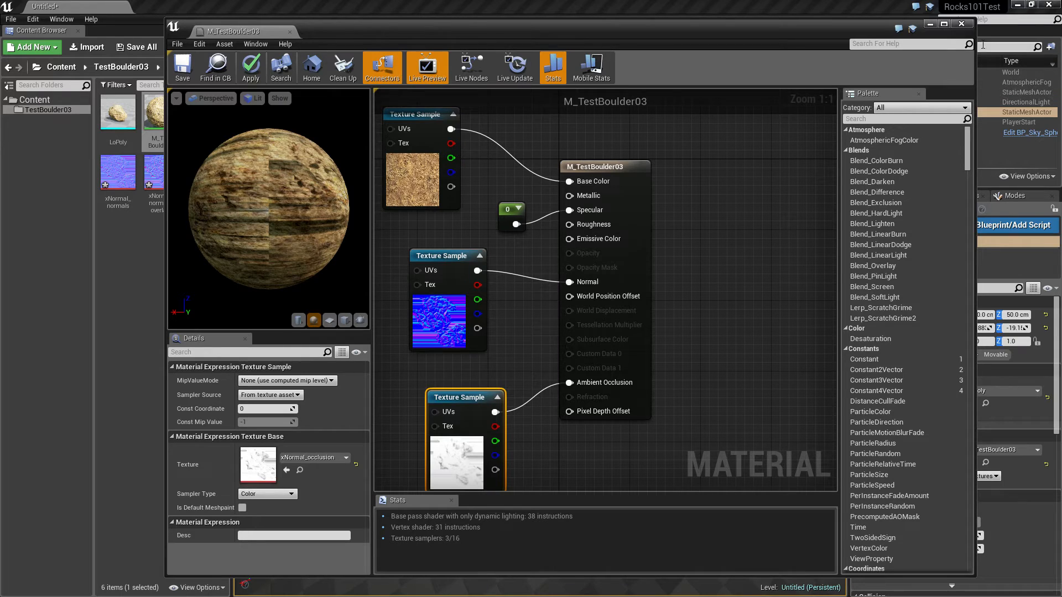
click(290, 32)
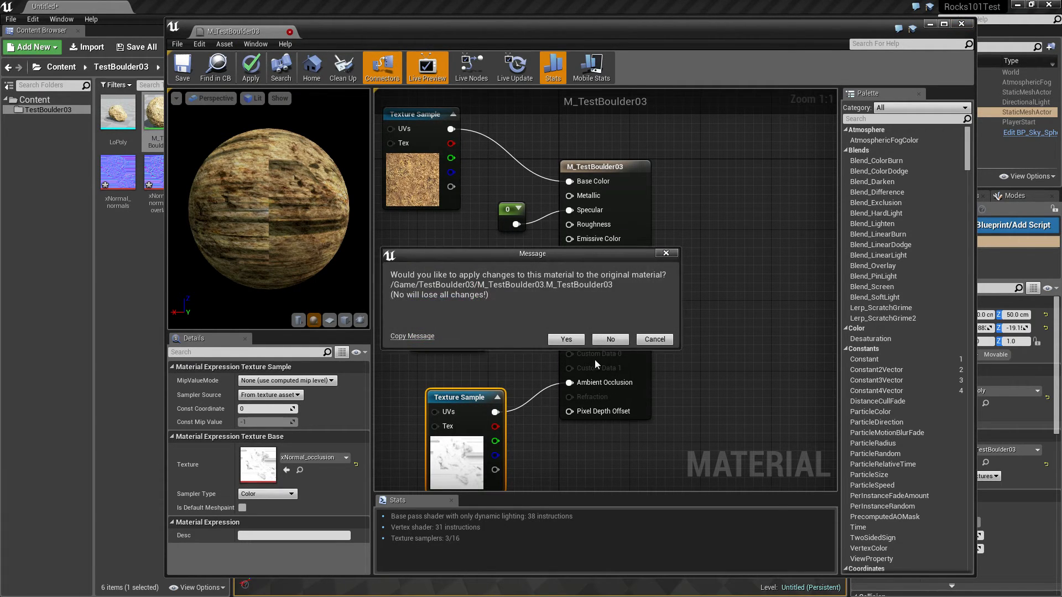
click(566, 340)
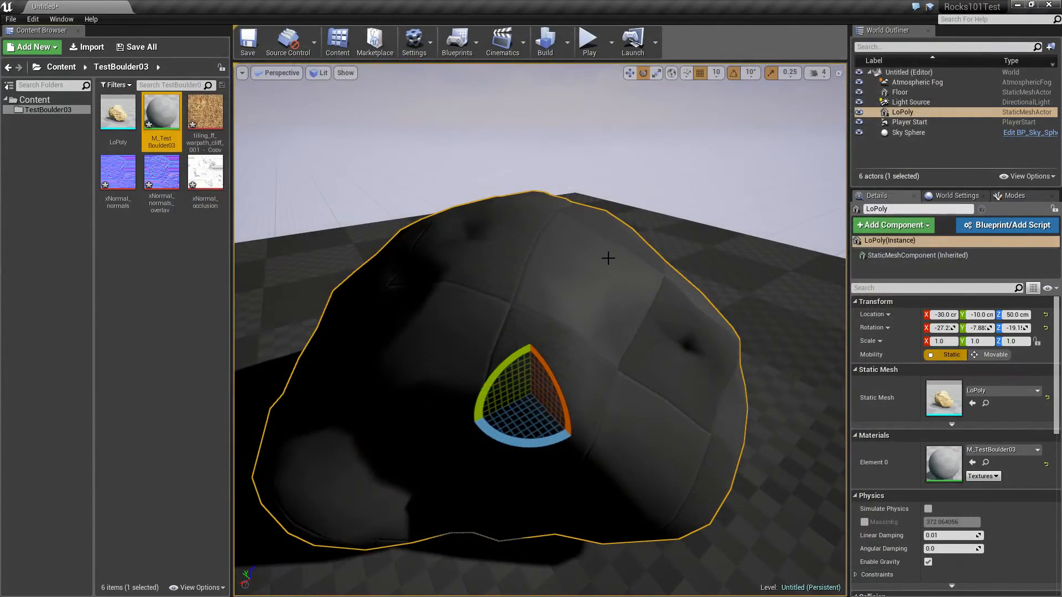
Deselect the boulder and inspect its surface detail up close from several angles
mouse_move(568, 278)
right_down()
mouse_move(590, 298)
mouse_move(568, 278)
right_up()
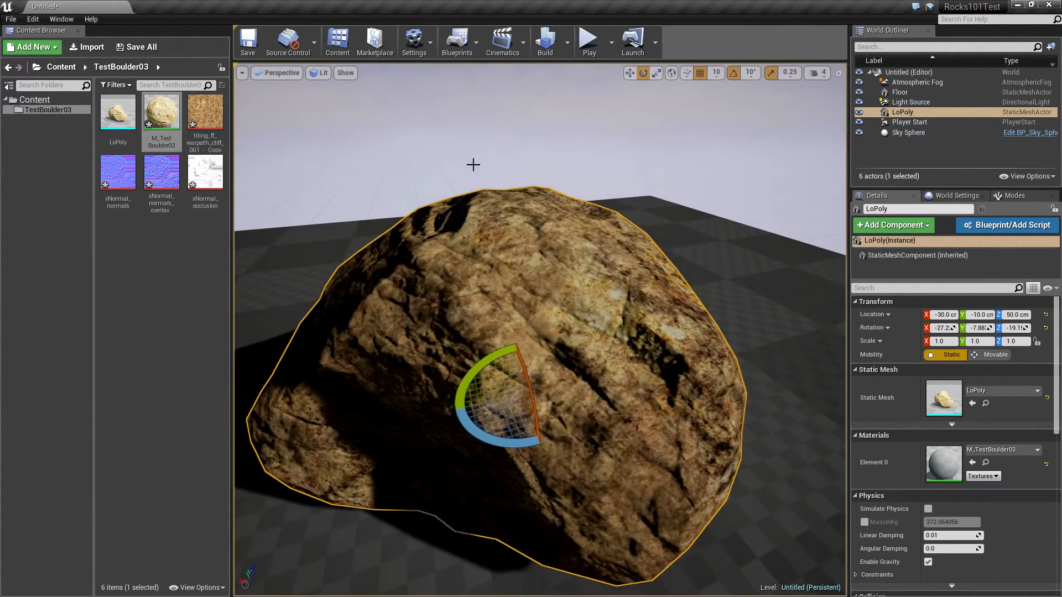
click(382, 146)
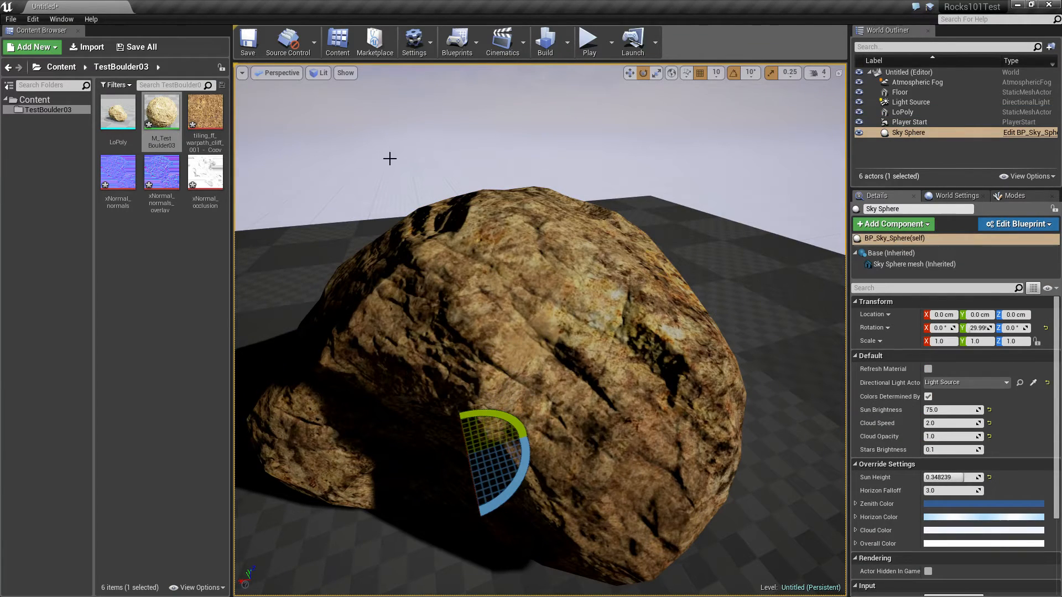
key(w)
right_drag(501, 272, 525, 276)
alt+drag(525, 277, 603, 235)
mouse_move(553, 310)
alt+mouse_down()
mouse_move(653, 309)
mouse_move(581, 337)
mouse_move(540, 318)
alt+mouse_up()
alt+right_drag(539, 318, 498, 298)
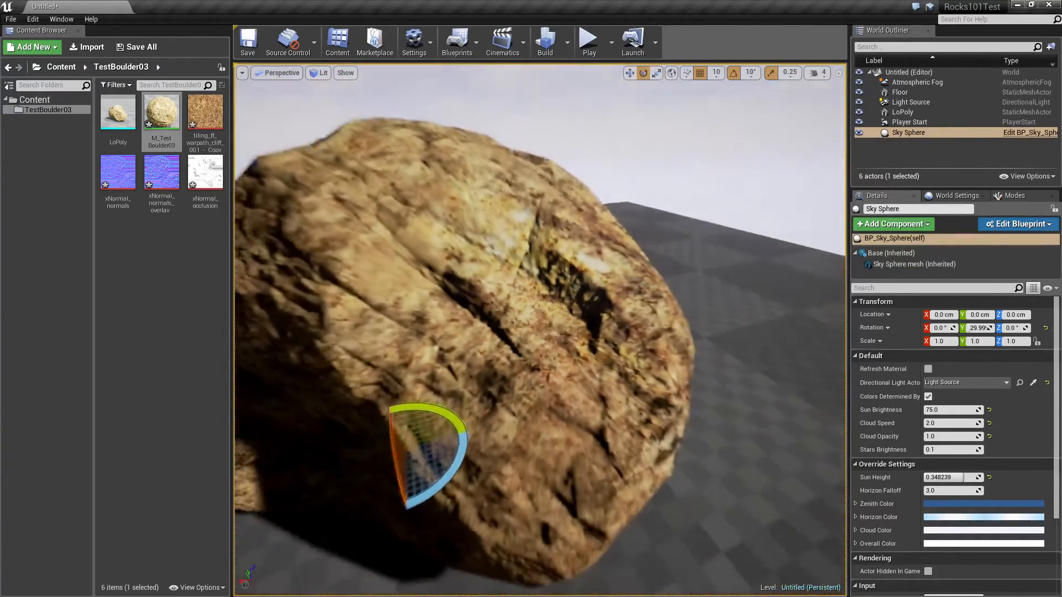
alt+drag(498, 299, 576, 293)
alt+right_drag(576, 293, 614, 310)
alt+drag(614, 309, 487, 260)
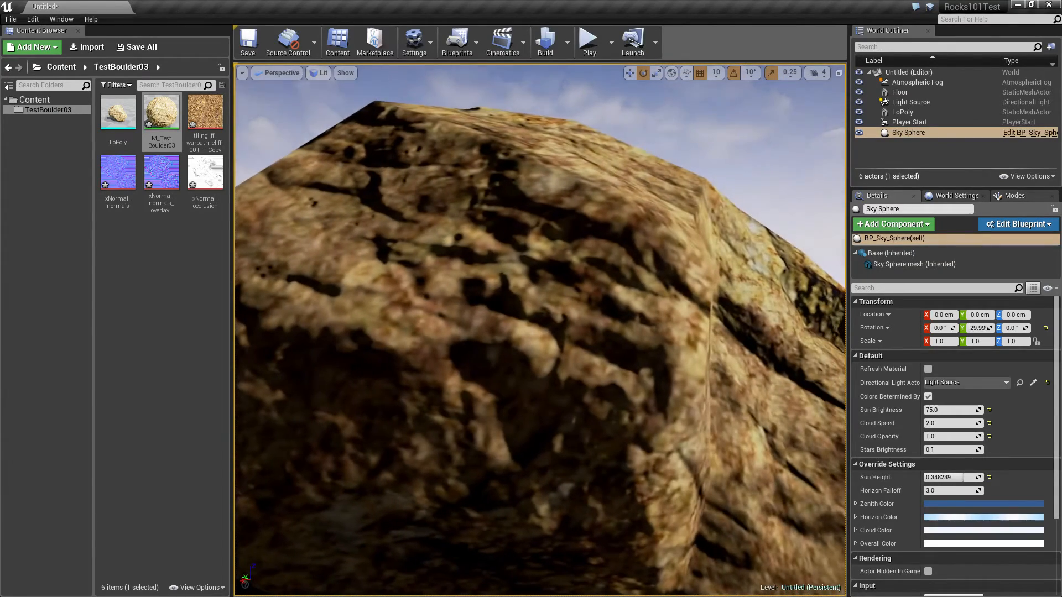
Reopen M_TestBoulder03 and add a Texture Coordinate node in free space before the base color texture sample
double_click(161, 114)
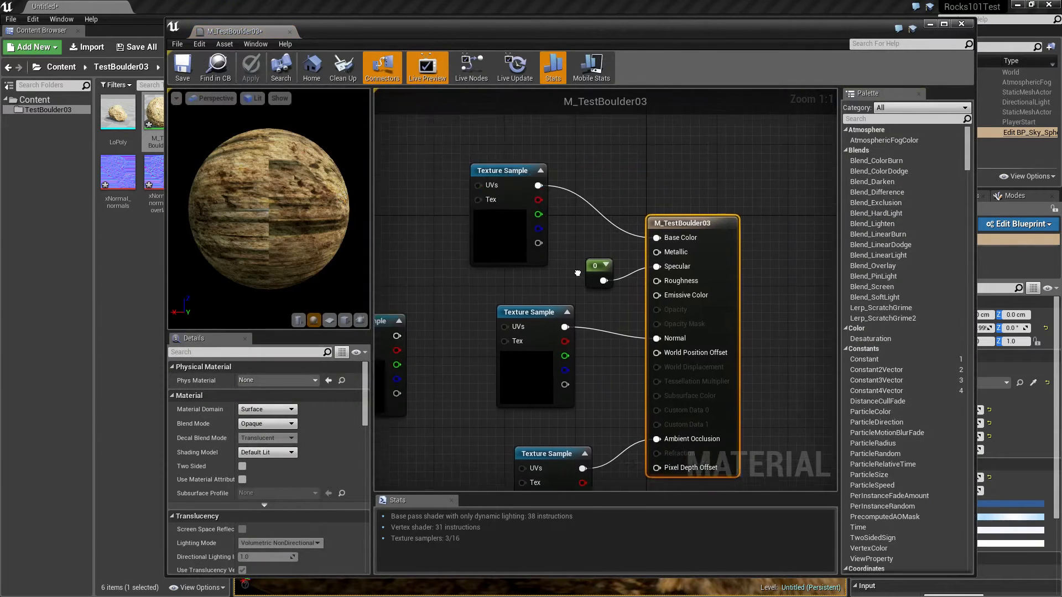
click(586, 239)
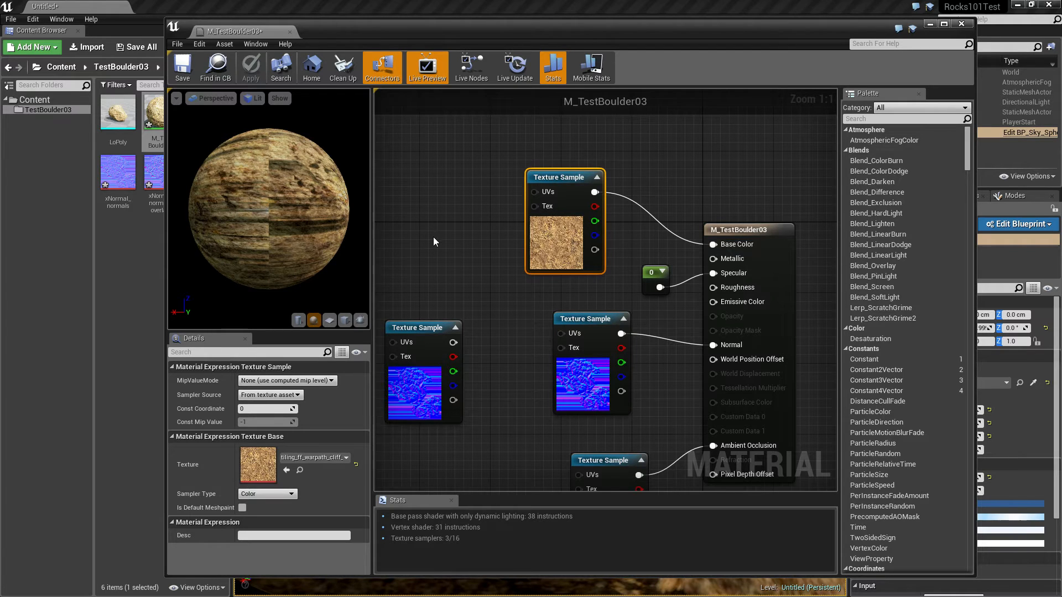
right_drag(433, 236, 571, 235)
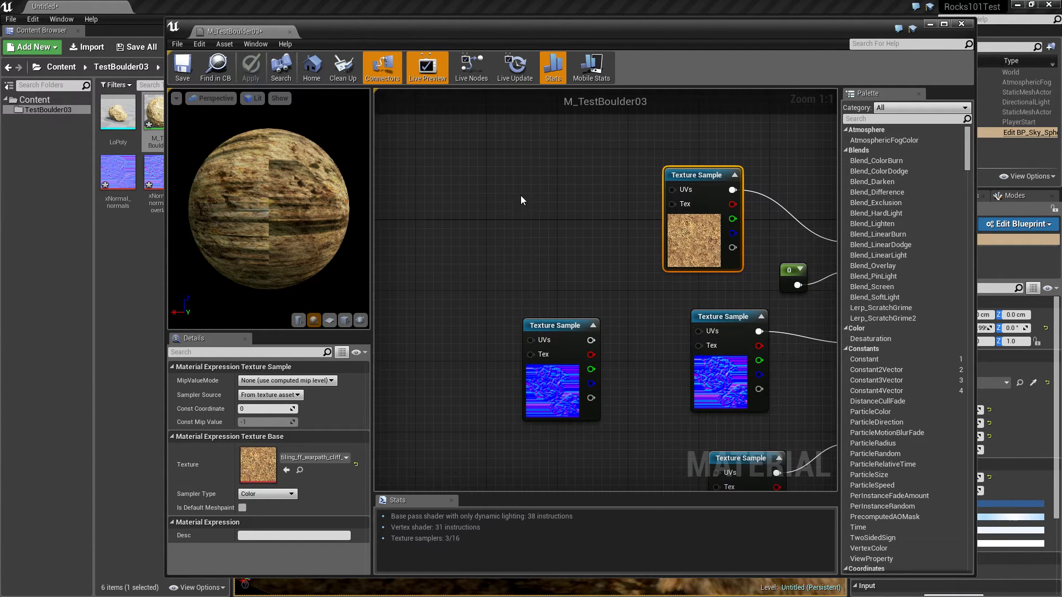
right_click(484, 193)
text(t)
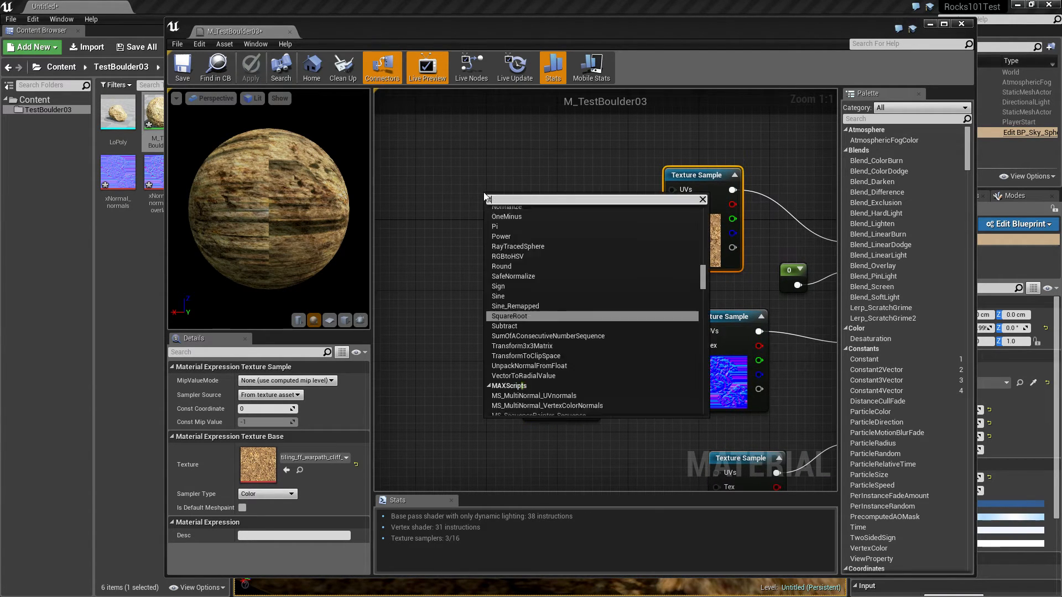
text(exture)
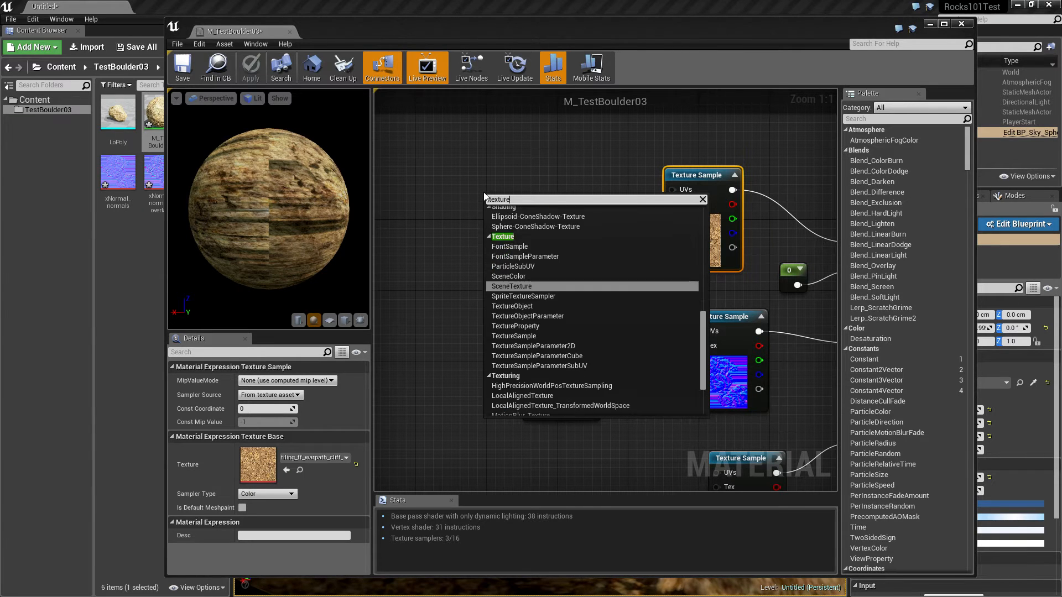
text( coo)
key(Return)
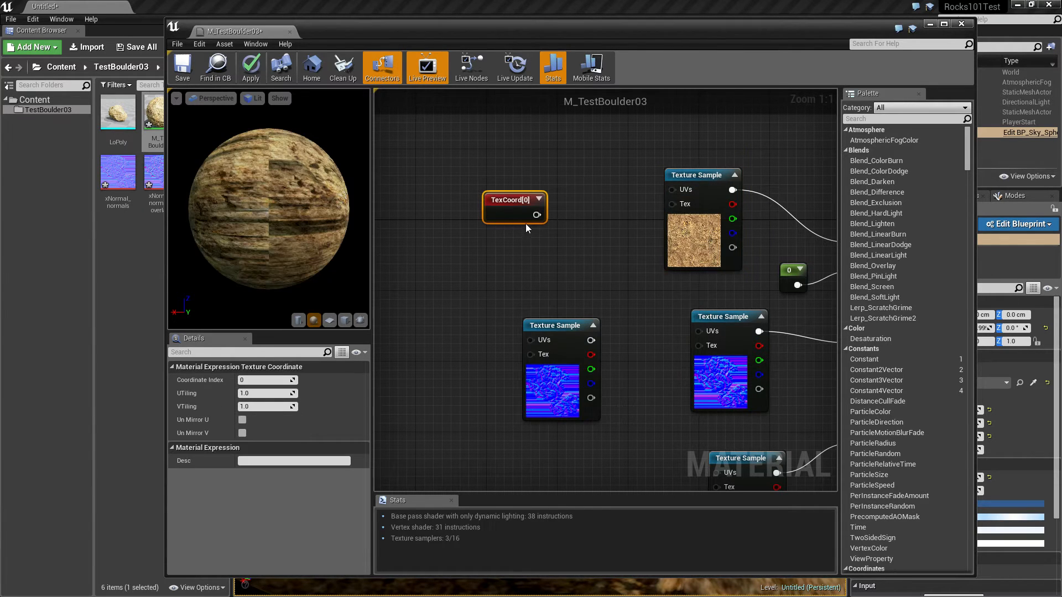
Multiply the texture coordinates by a Const B of 2, feed the result into the base color sample's UVs, and align the nodes
key(m)
click(589, 221)
drag(536, 215, 597, 239)
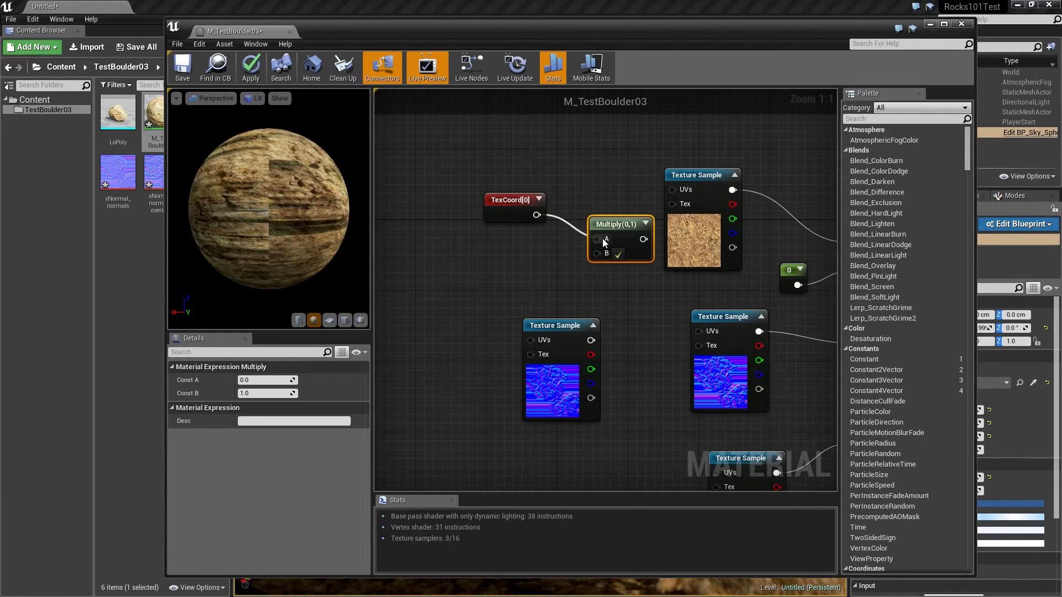
text(2)
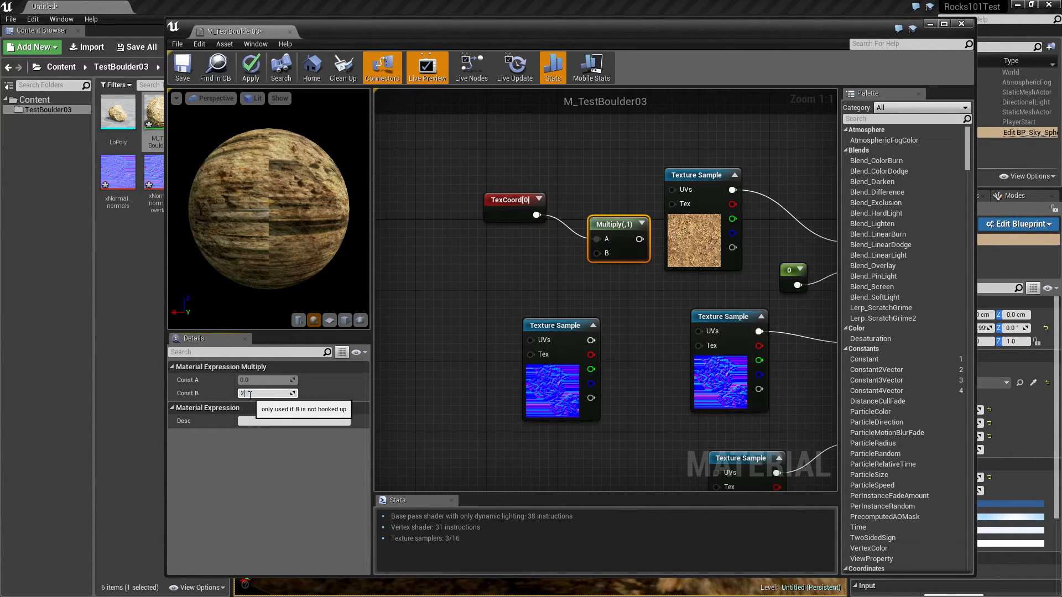
key(Return)
drag(639, 239, 673, 192)
drag(615, 222, 602, 190)
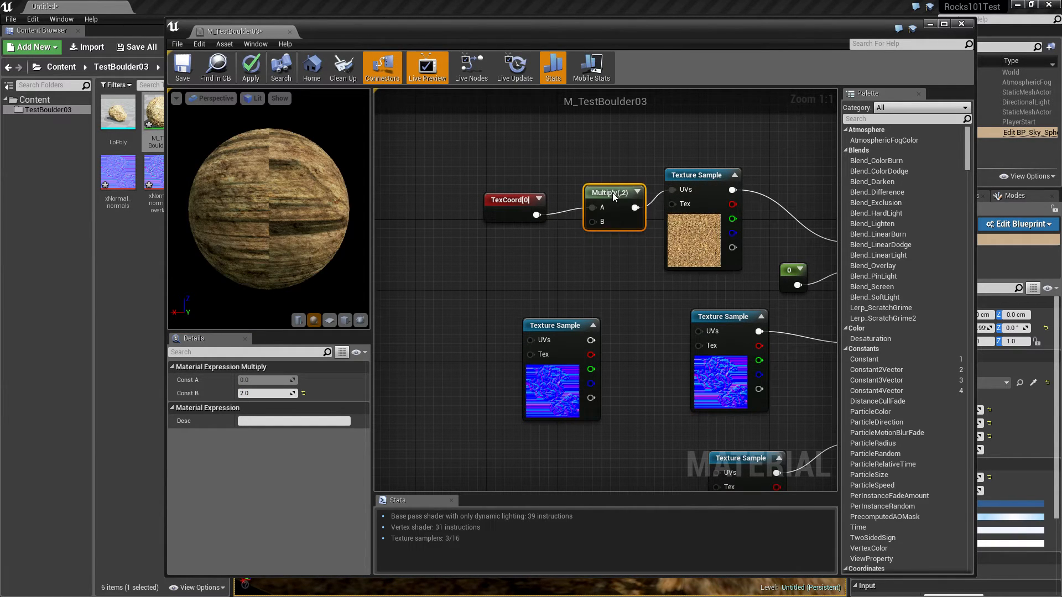
drag(489, 194, 492, 177)
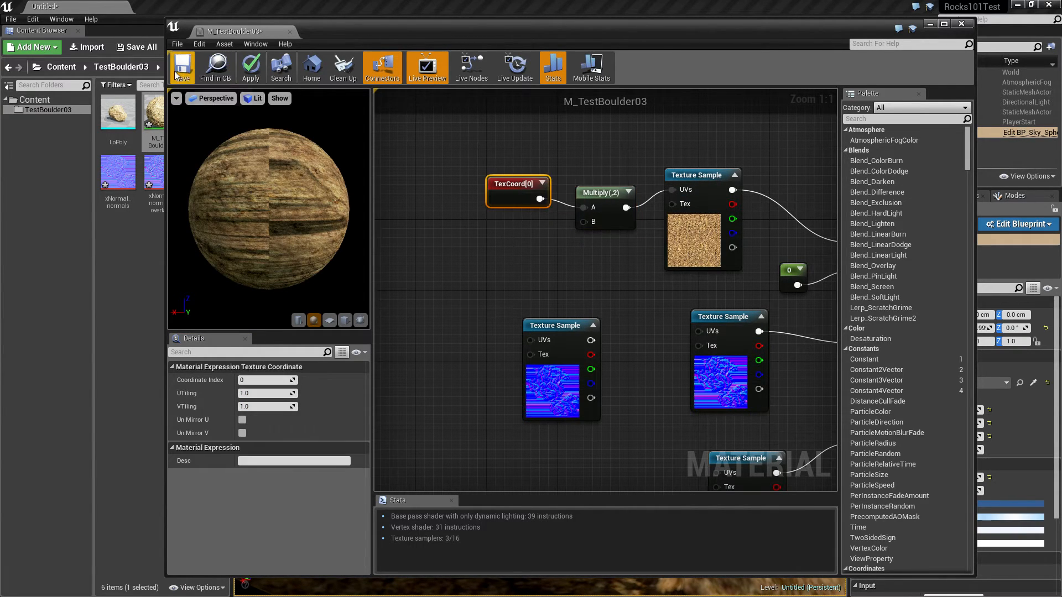
Save M_TestBoulder03, minimize its editor and examine the base color tiling on the boulder
key(ctrl+s)
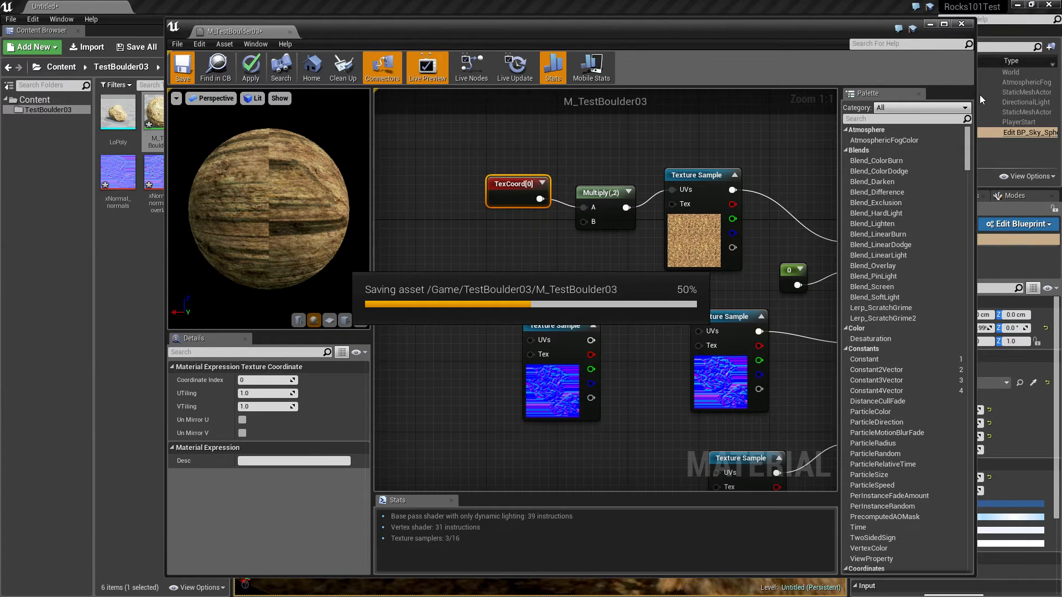
click(931, 24)
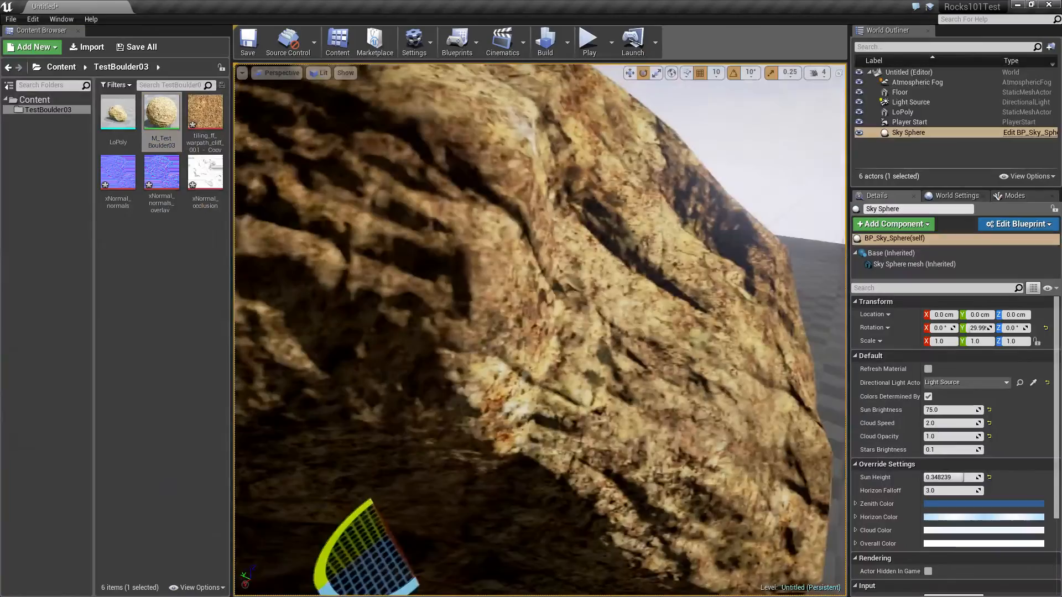
right_drag(540, 330, 528, 381)
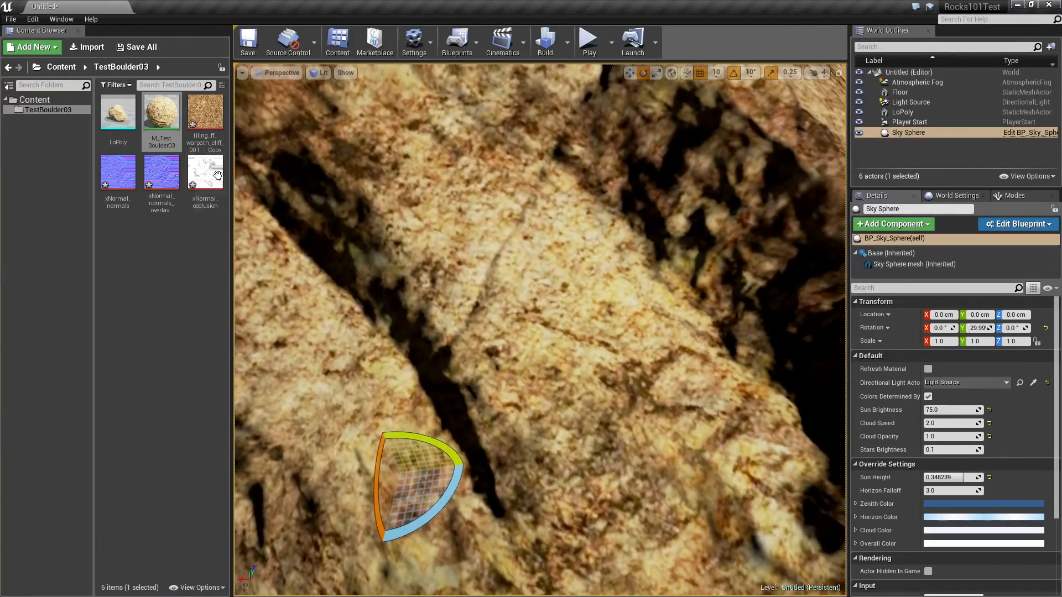
Disconnect the Multiply node from the base color sample's UVs and place the material editor beside the level editor
double_click(162, 114)
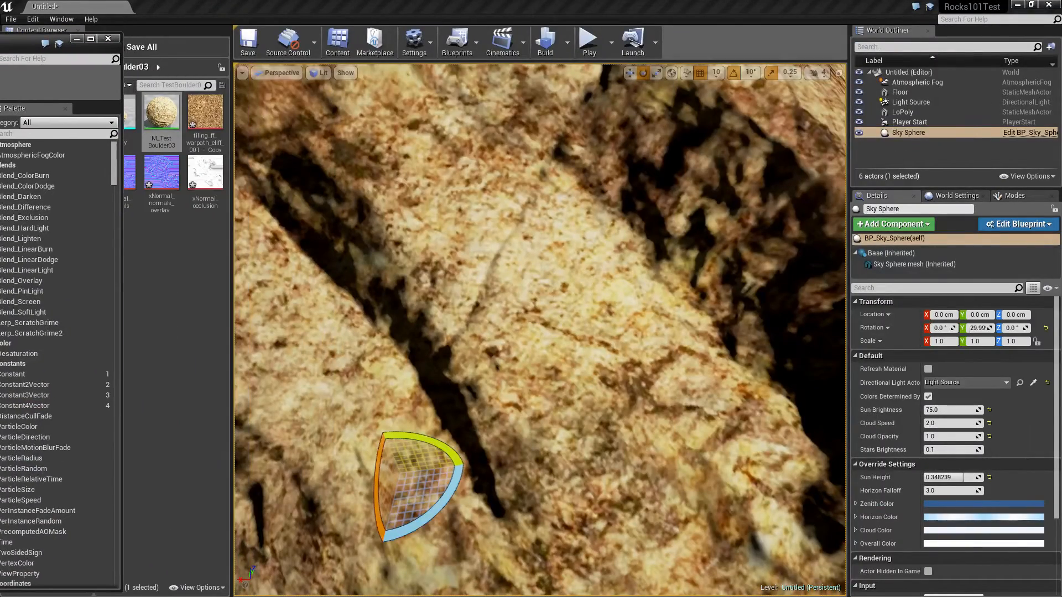
drag(0, 44, 0, 34)
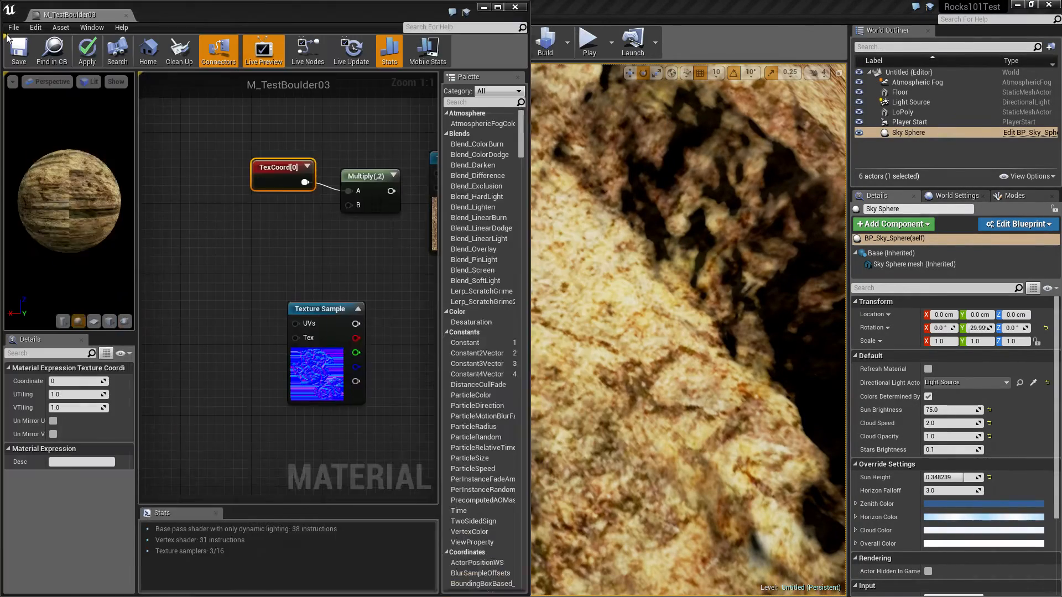
click(642, 95)
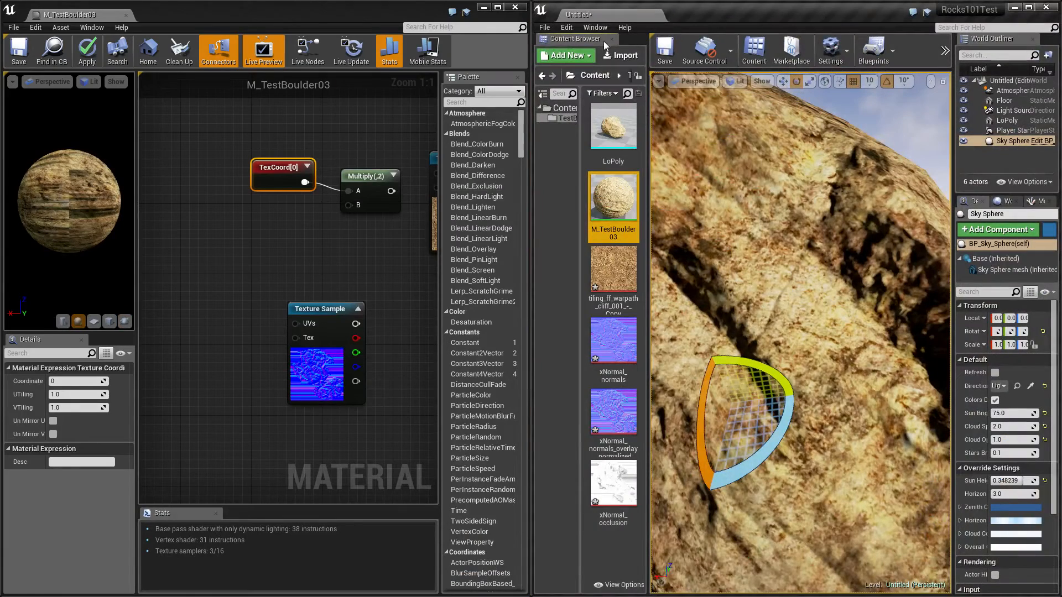
click(666, 54)
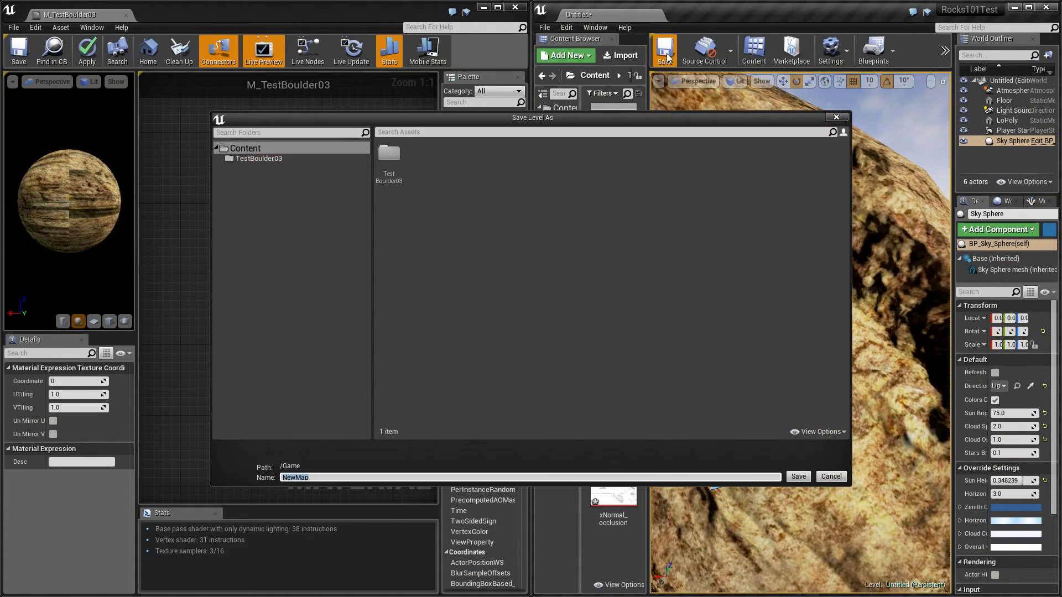
click(831, 477)
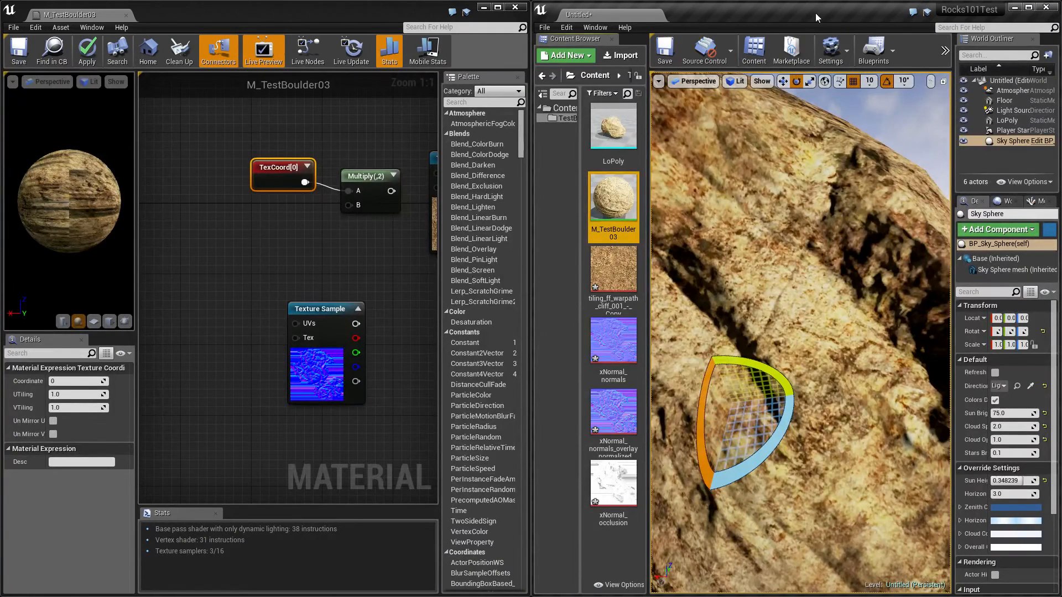
drag(817, 15, 0, 17)
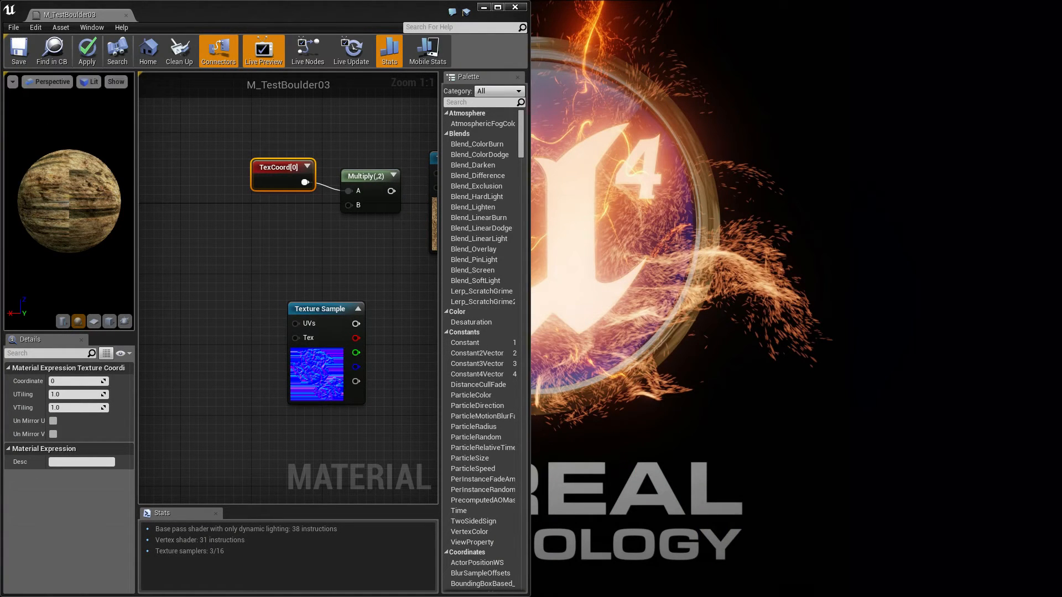
drag(0, 83, 482, 1)
drag(227, 9, 0, 2)
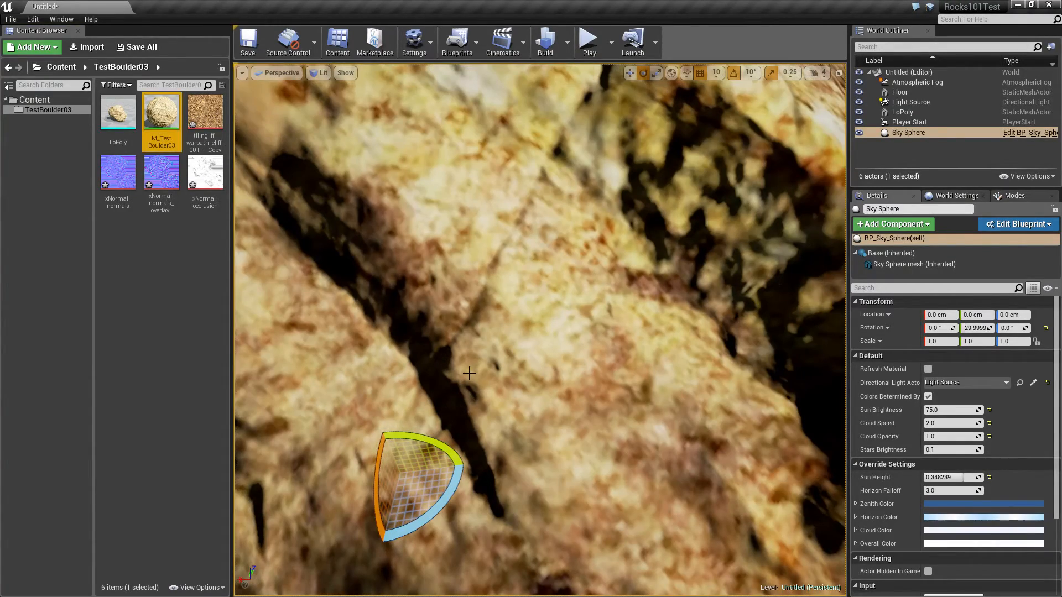
Reconnect the Multiply node to the base color sample's UVs, save M_TestBoulder03 and compare the boulder's texture detail
alt+right_drag(469, 374, 445, 374)
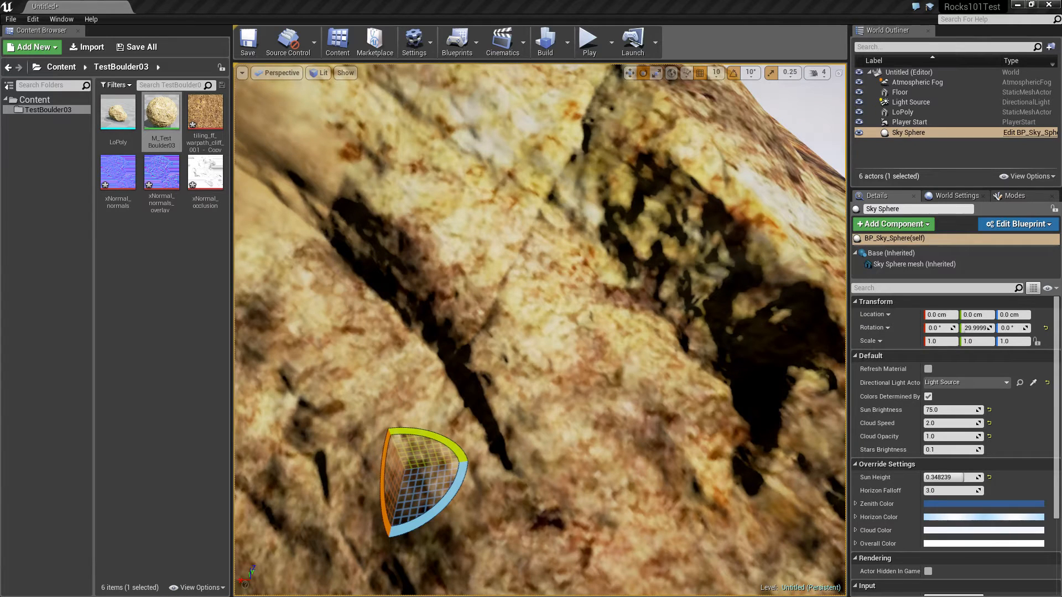
key(ctrl+s)
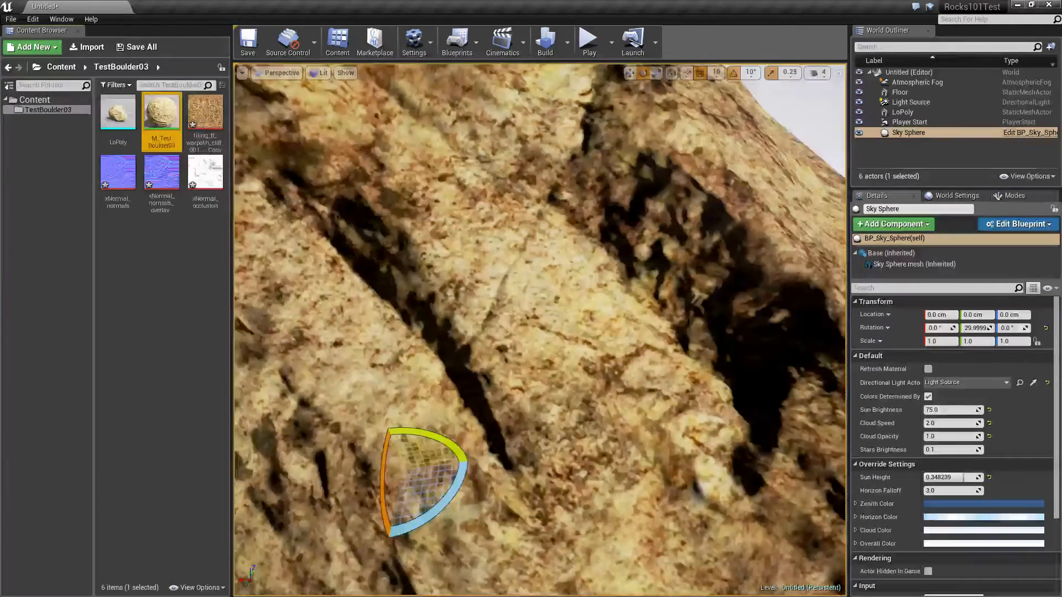
alt+drag(637, 331, 620, 352)
mouse_move(540, 330)
alt+mouse_down()
mouse_move(529, 343)
mouse_move(539, 332)
alt+mouse_up()
alt+right_drag(539, 332, 487, 331)
alt+drag(487, 332, 569, 306)
Set the Multiply node's Const B to 3, move the material editor aside and save M_TestBoulder03
drag(0, 45, 500, 46)
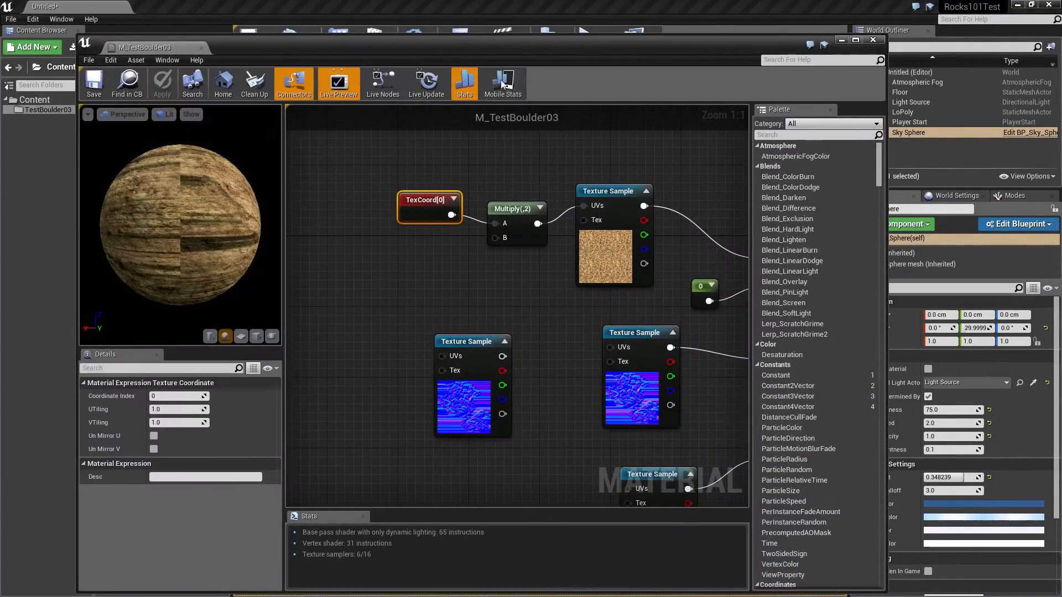
click(515, 243)
click(167, 410)
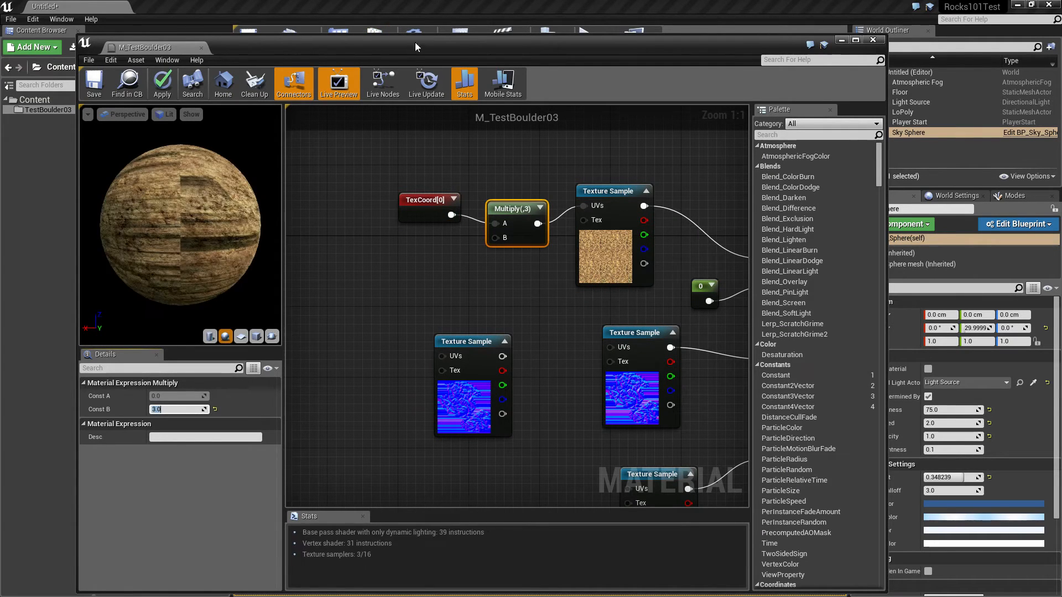
drag(417, 45, 0, 15)
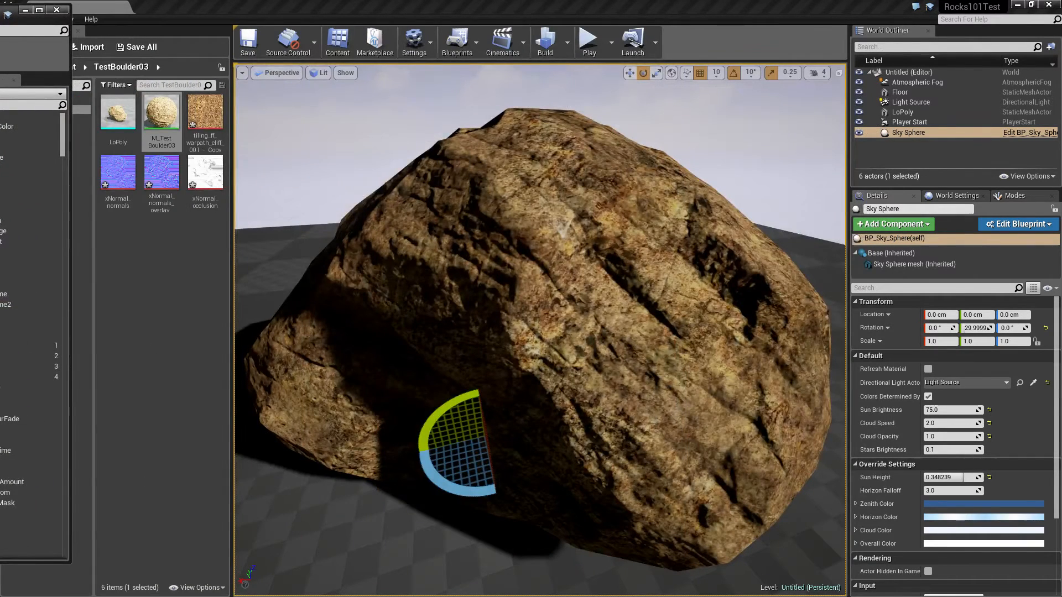
key(ctrl+s)
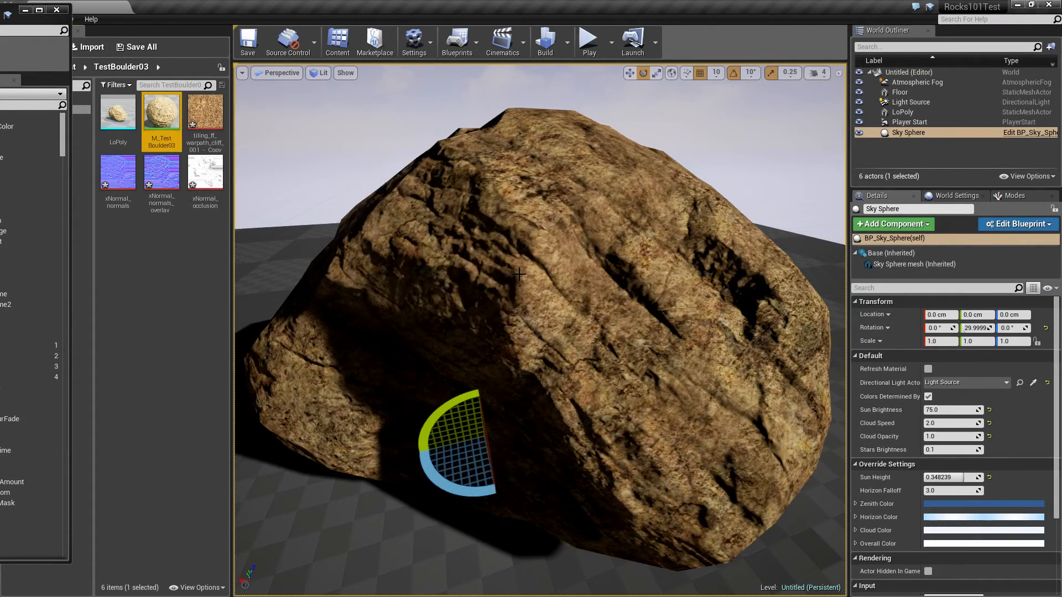
Examine the boulder from farther away and from above, and select the Floor
right_drag(519, 274, 538, 168)
key(w)
key(s)
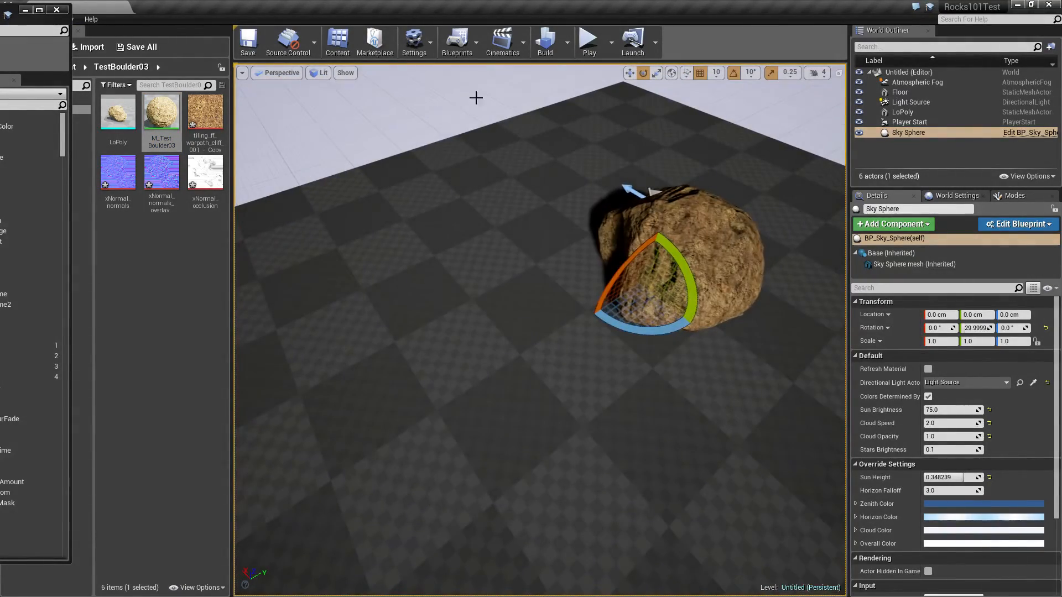
click(431, 199)
right_drag(491, 234, 404, 249)
key(d)
key(s)
right_drag(614, 203, 568, 195)
click(773, 148)
click(699, 221)
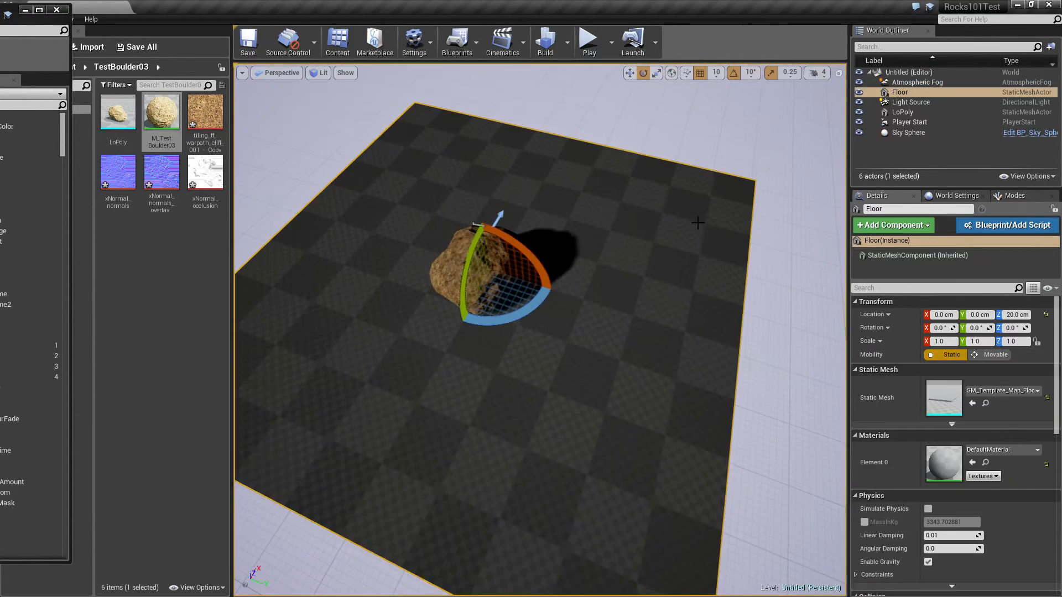
Select the Sky Sphere and examine the boulder from several sides in a fullscreen viewport
click(270, 121)
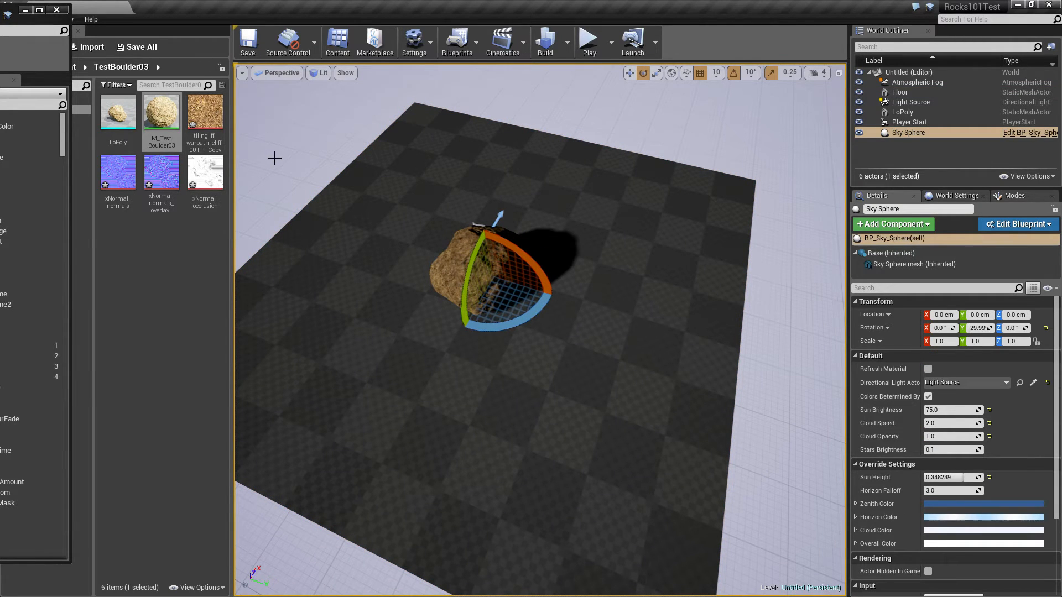
key(F11)
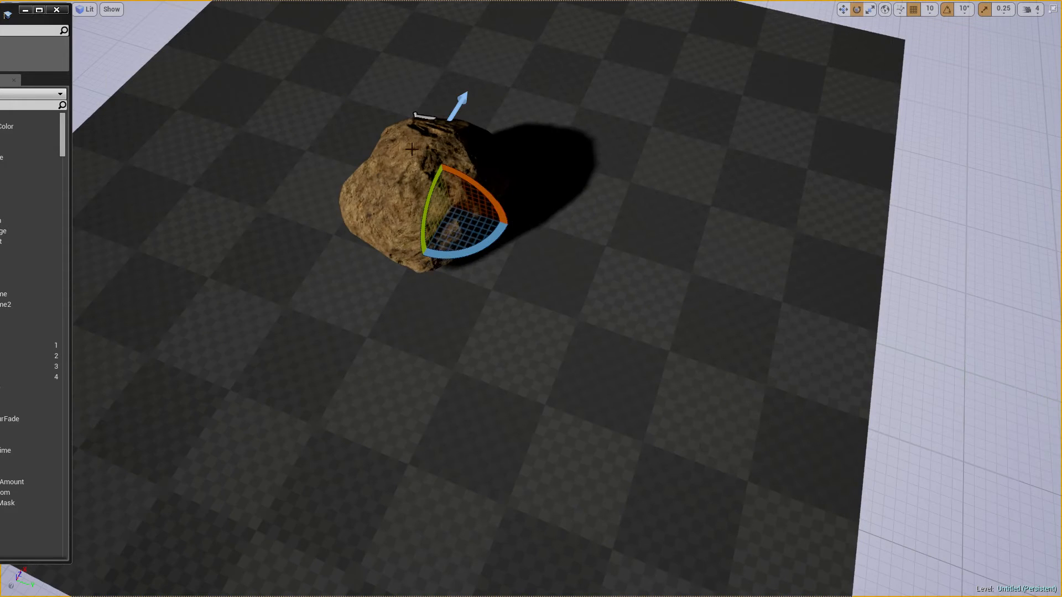
right_drag(435, 115, 430, 88)
key(a)
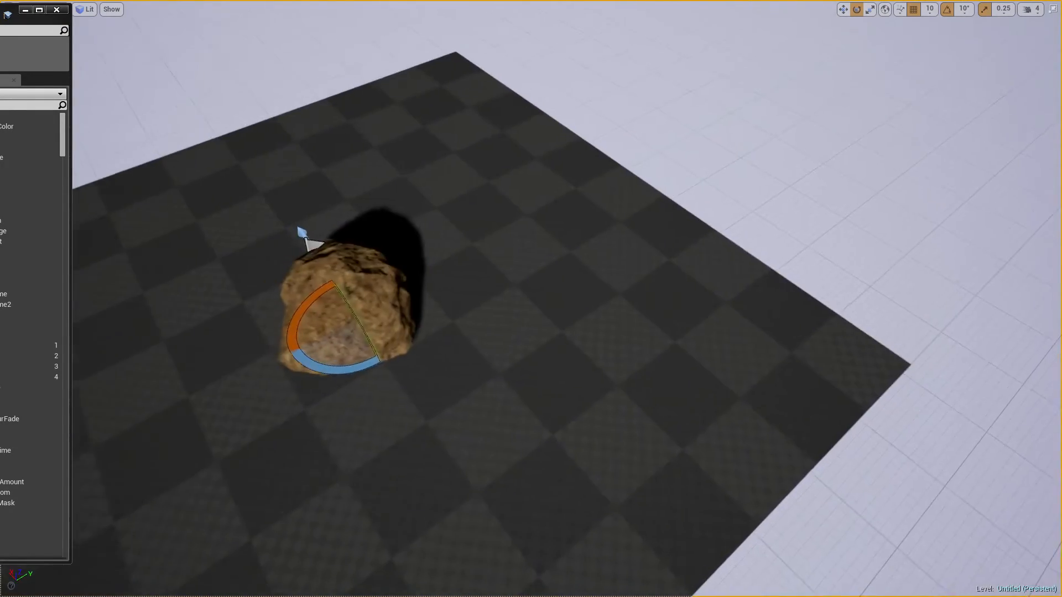
key(a)
right_drag(431, 87, 531, 78)
key(a)
key(s)
key(a)
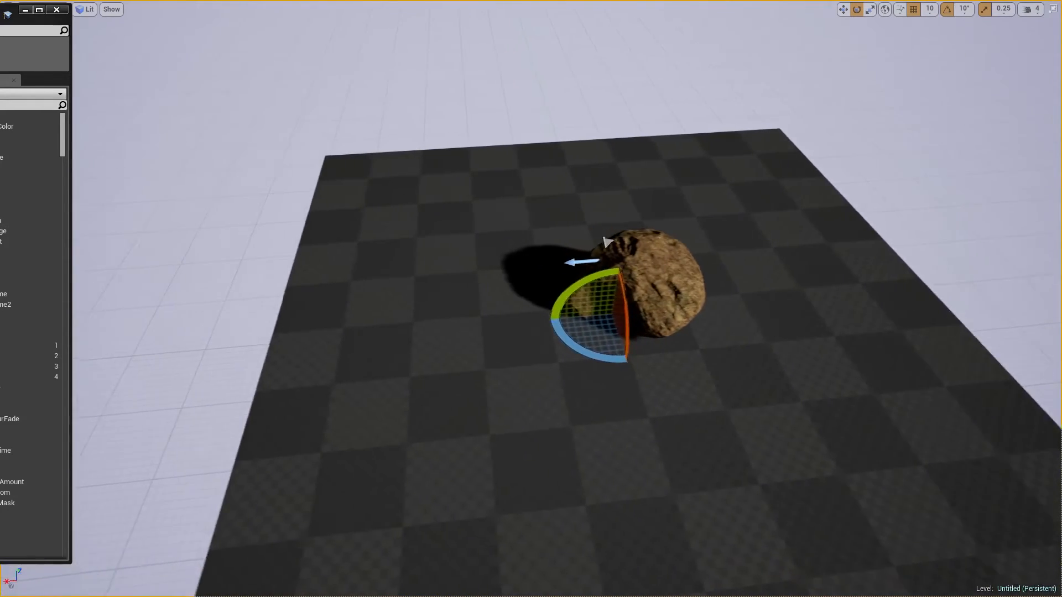
right_drag(531, 77, 580, 74)
key(a)
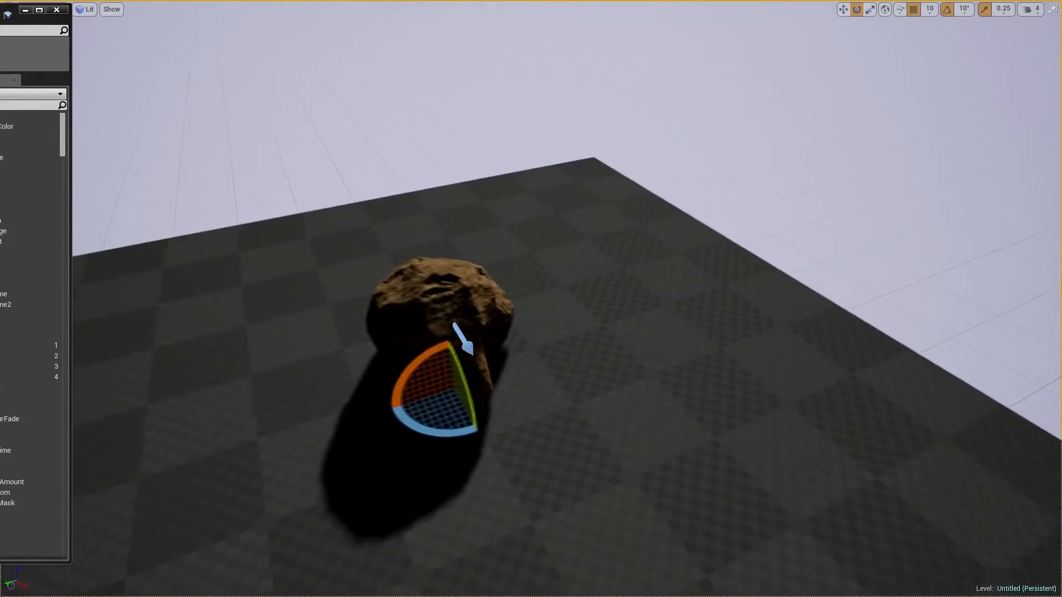
Examine the boulder's cracks, lit faces and shaded side up close, and restore the normal editor layout
key(w)
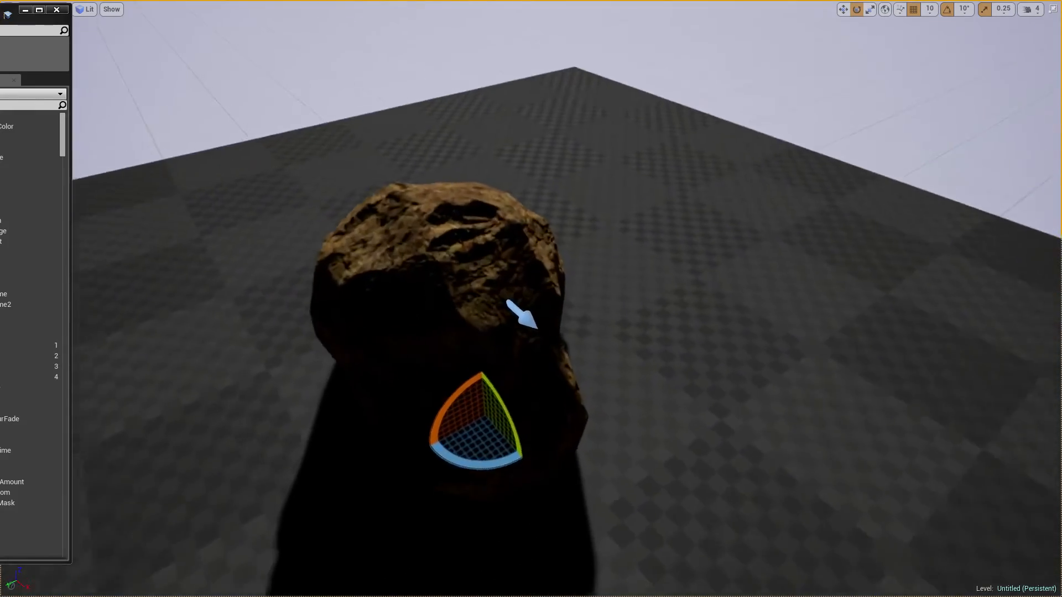
key(d)
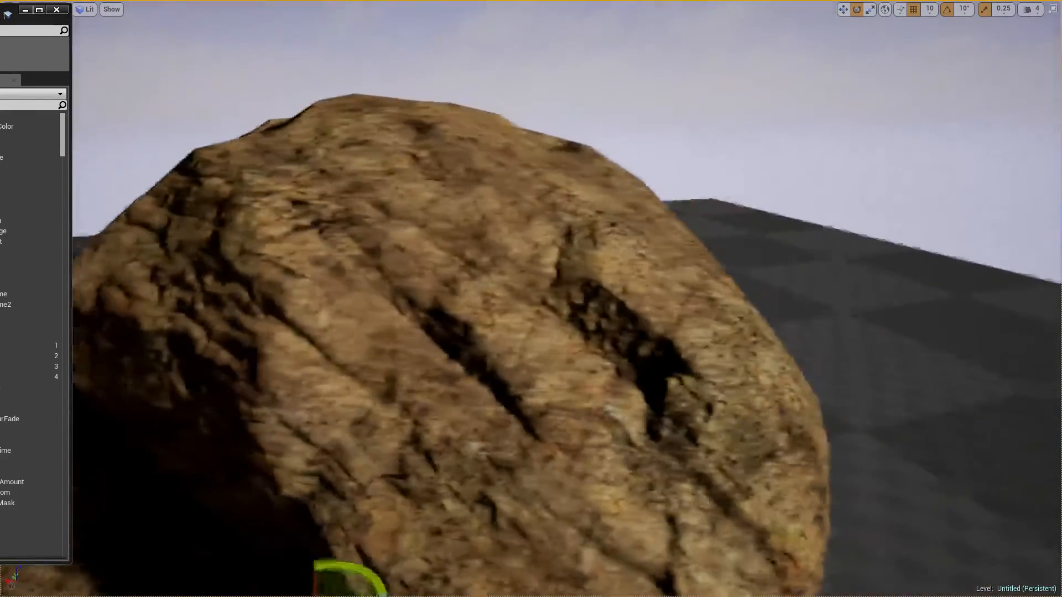
key(w)
key(w)
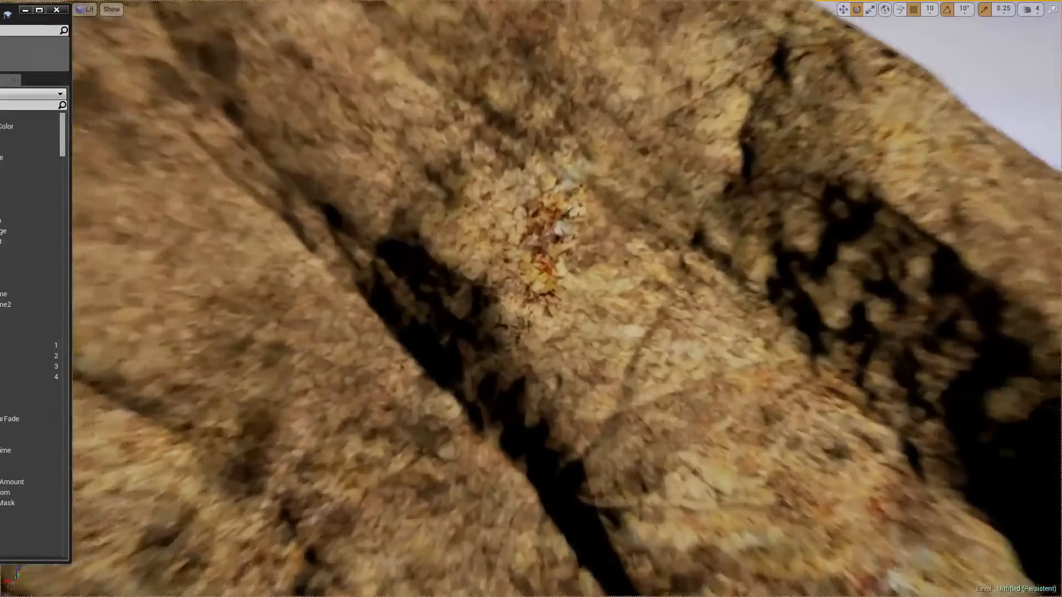
key(s)
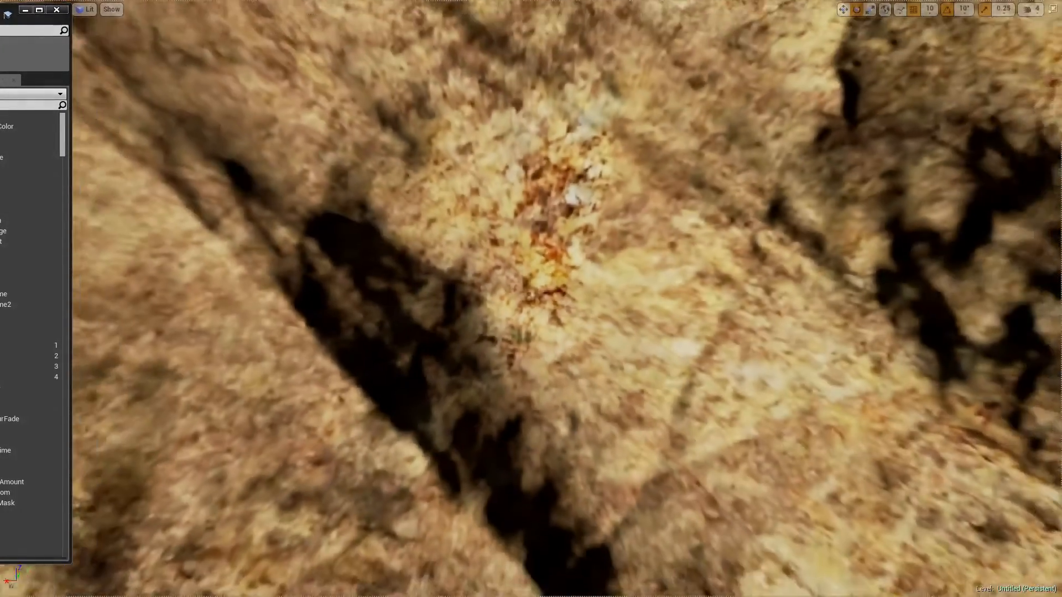
key(a)
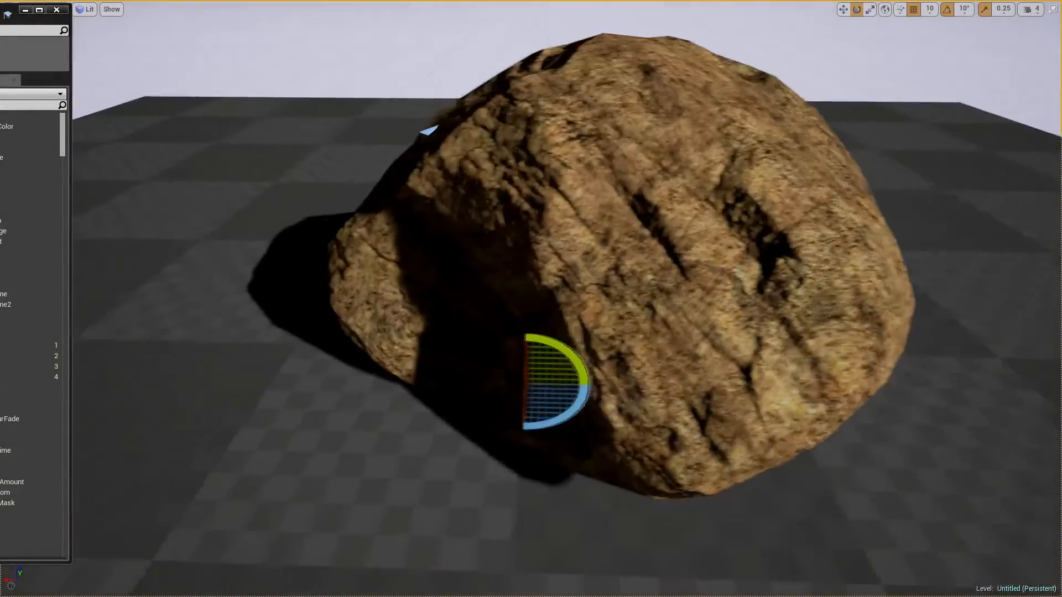
key(a)
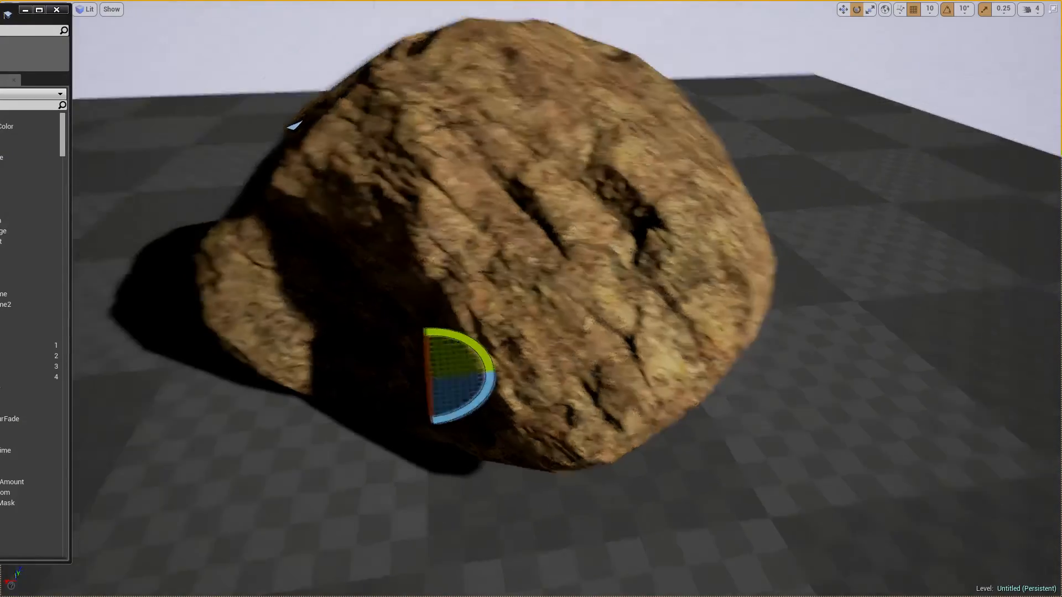
key(d)
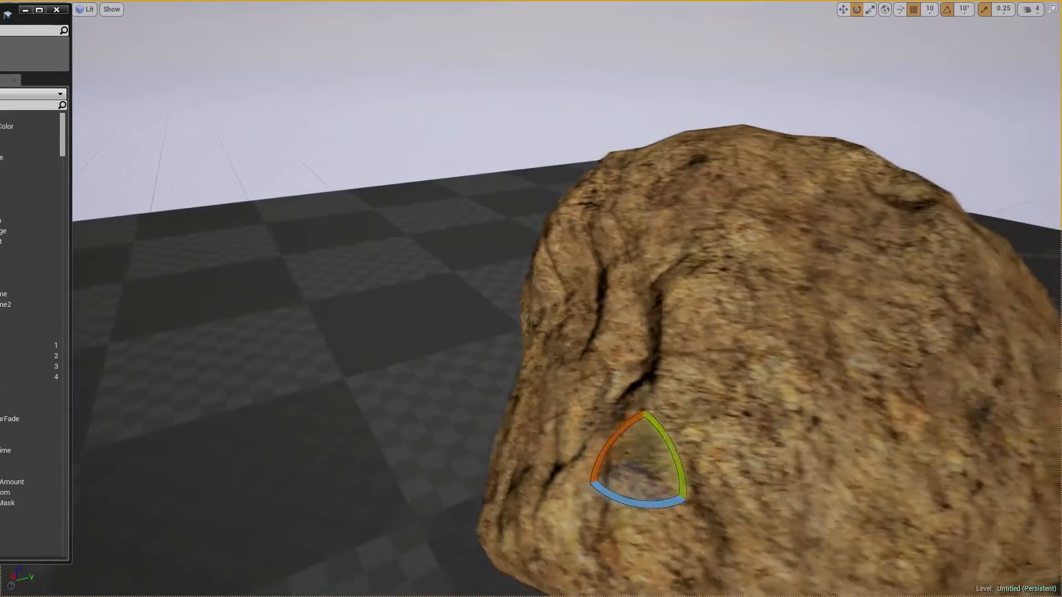
key(d)
key(d)
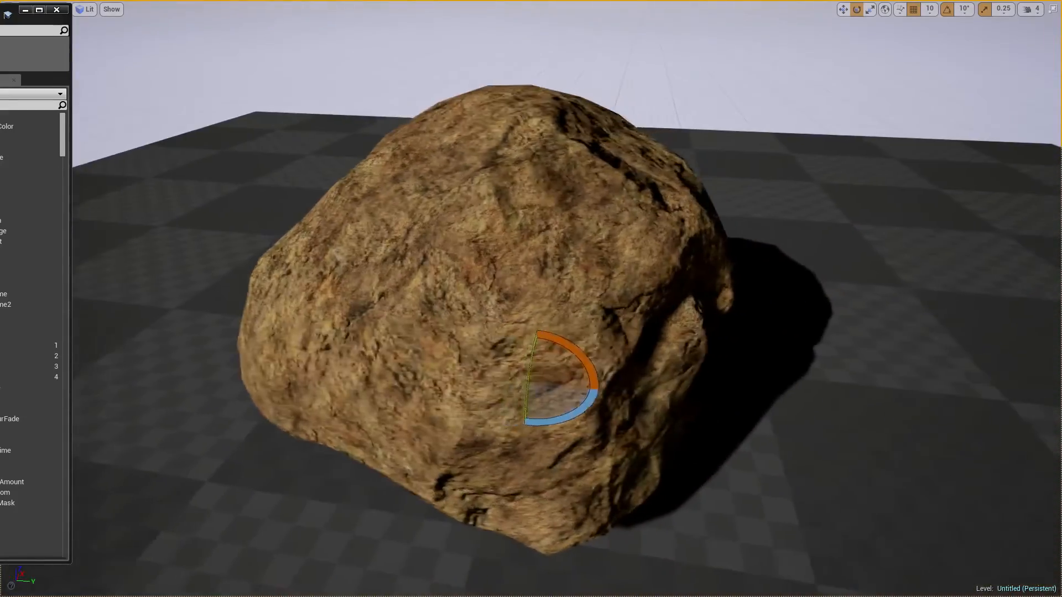
key(d)
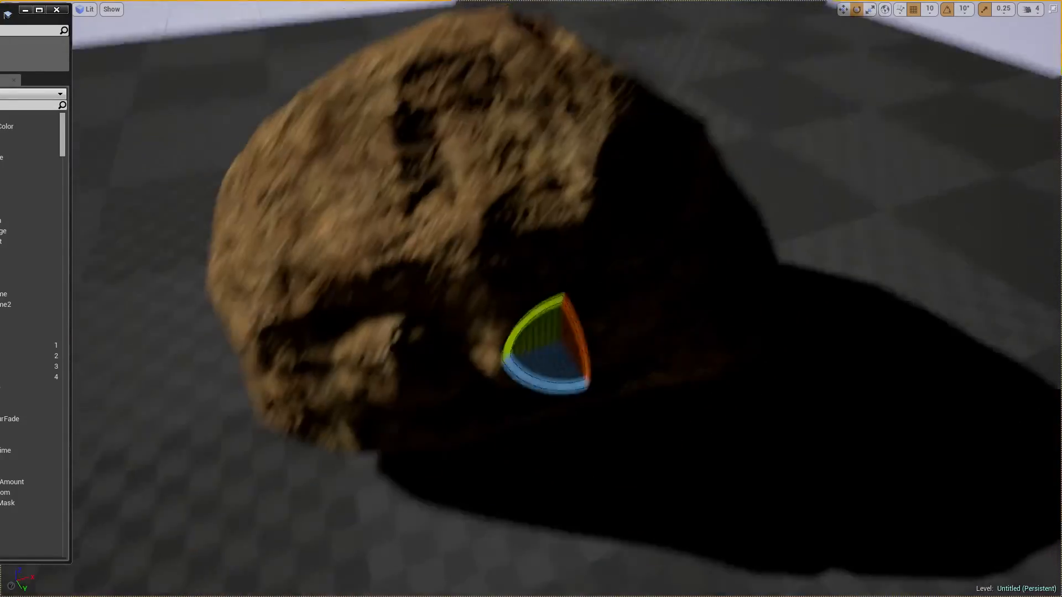
key(F11)
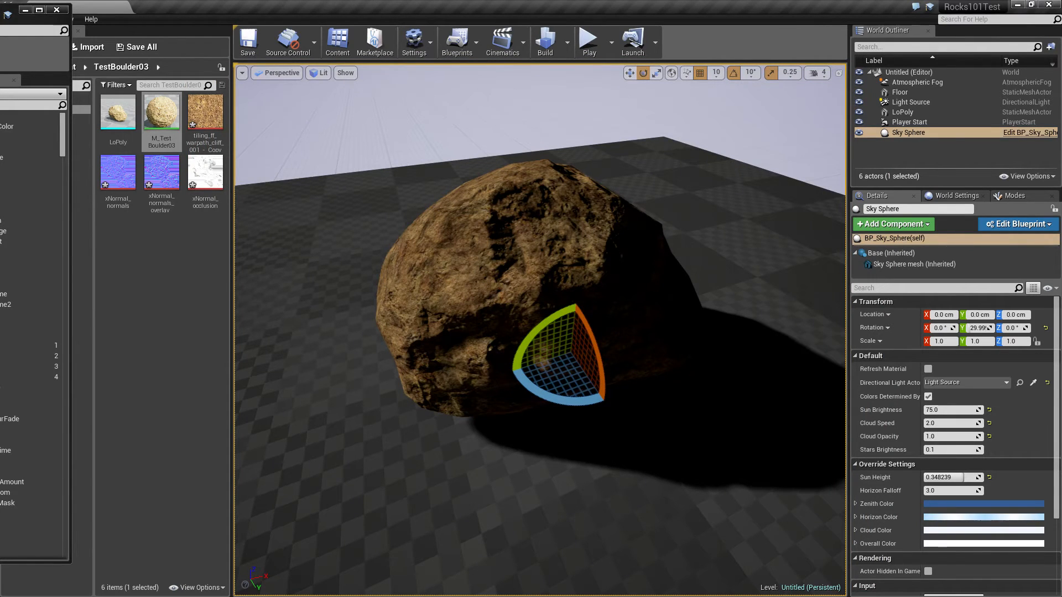
Select the LoPoly boulder and rotate it to about X 149.5°, Y -1.6°, Z 19°
click(513, 271)
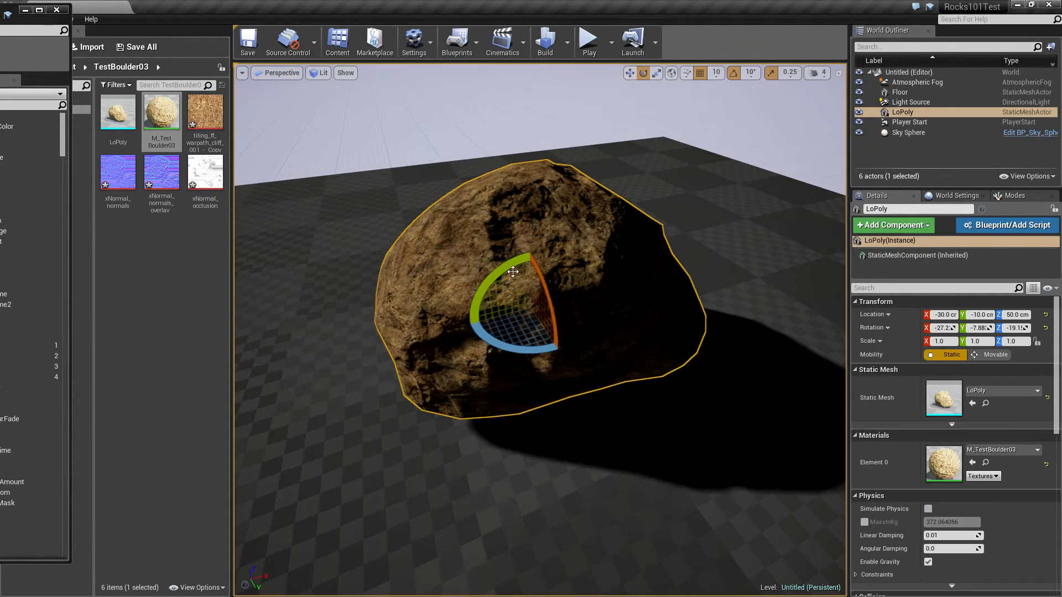
mouse_move(550, 305)
mouse_down()
mouse_move(541, 410)
mouse_move(545, 307)
mouse_up()
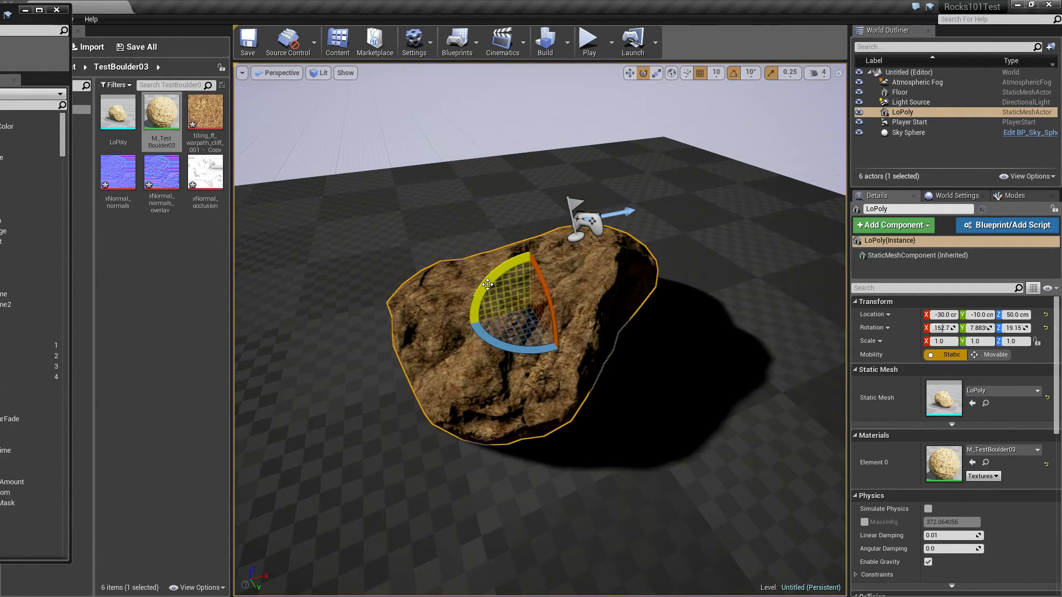
mouse_move(488, 284)
mouse_down()
mouse_move(486, 309)
mouse_move(486, 298)
mouse_up()
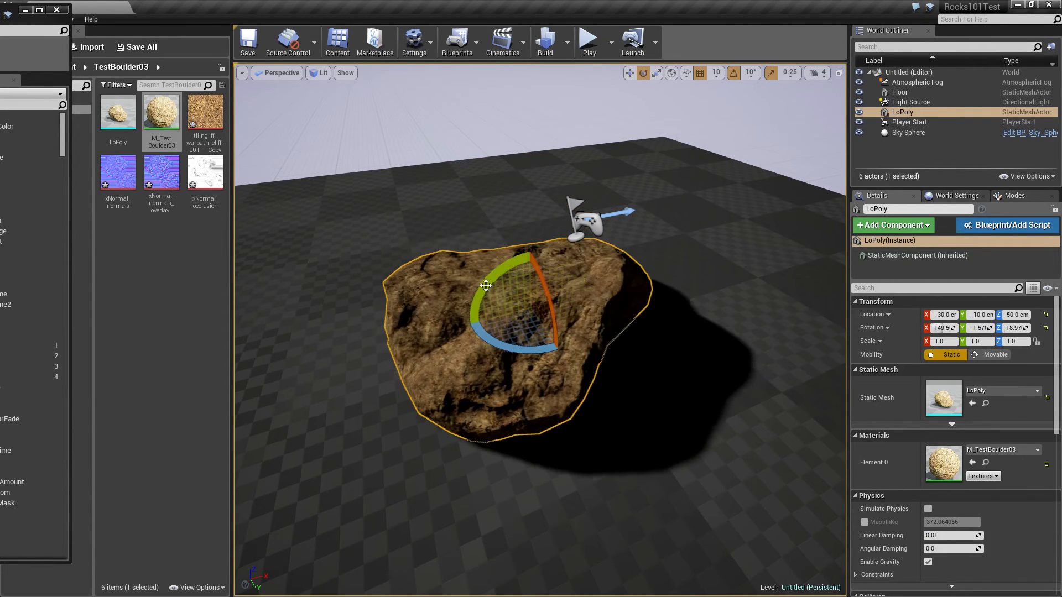
Examine the rotated boulder's surface texture and normal map detail up close from different angles
right_drag(487, 299, 323, 434)
key(w)
key(w)
key(w)
key(s)
key(a)
key(w)
key(a)
key(w)
key(d)
key(s)
key(d)
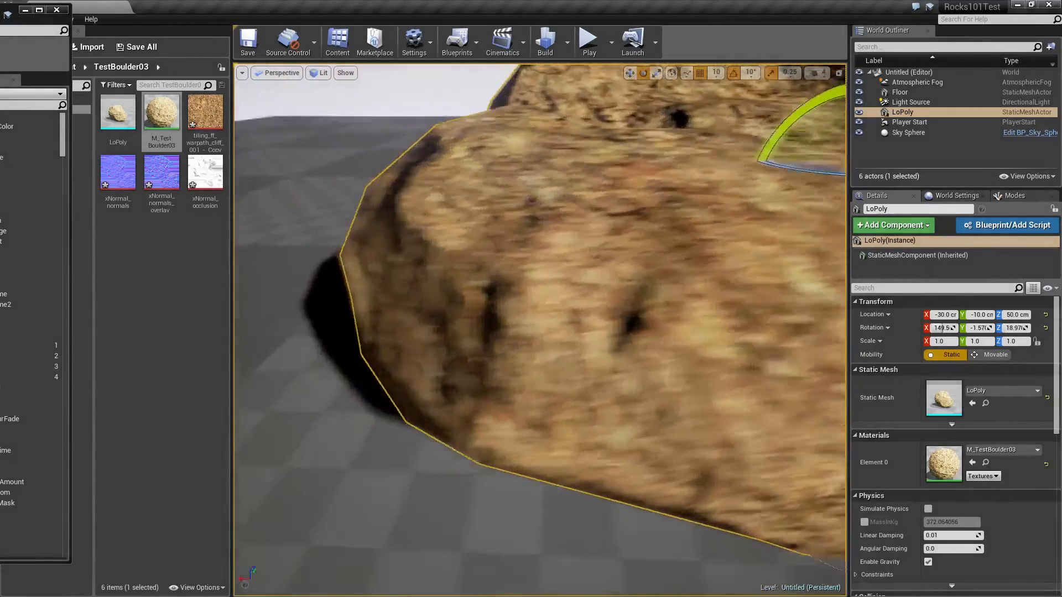
Rotate the boulder to about X 159.9°, Y 26.7°, Z 21.3° and examine its crevices and edges up close
mouse_move(540, 330)
right_down()
mouse_move(603, 332)
mouse_move(578, 304)
mouse_move(547, 313)
right_up()
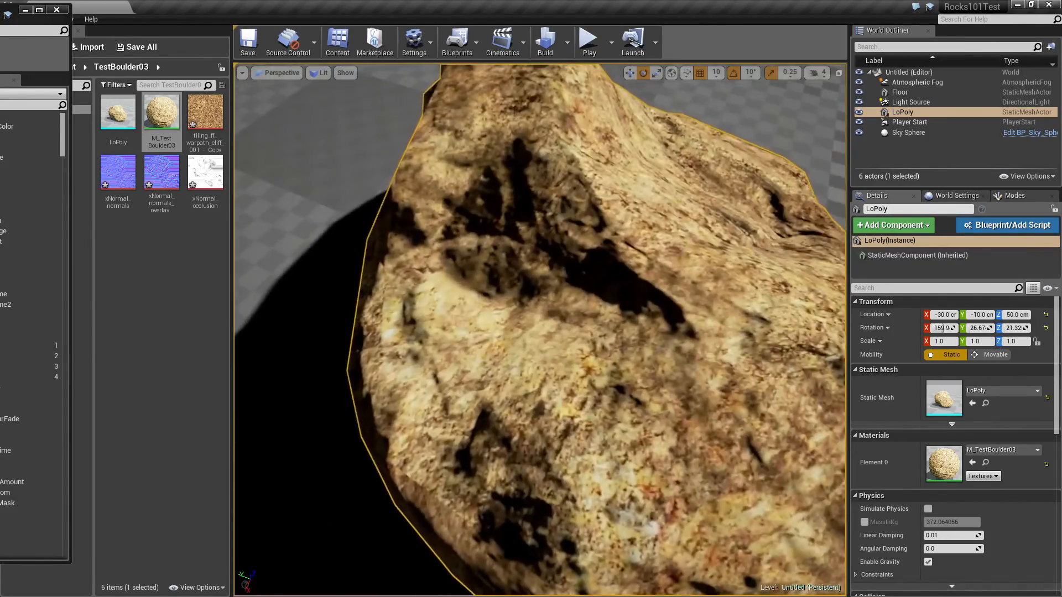
alt+drag(540, 330, 508, 329)
alt+middle_drag(509, 330, 625, 329)
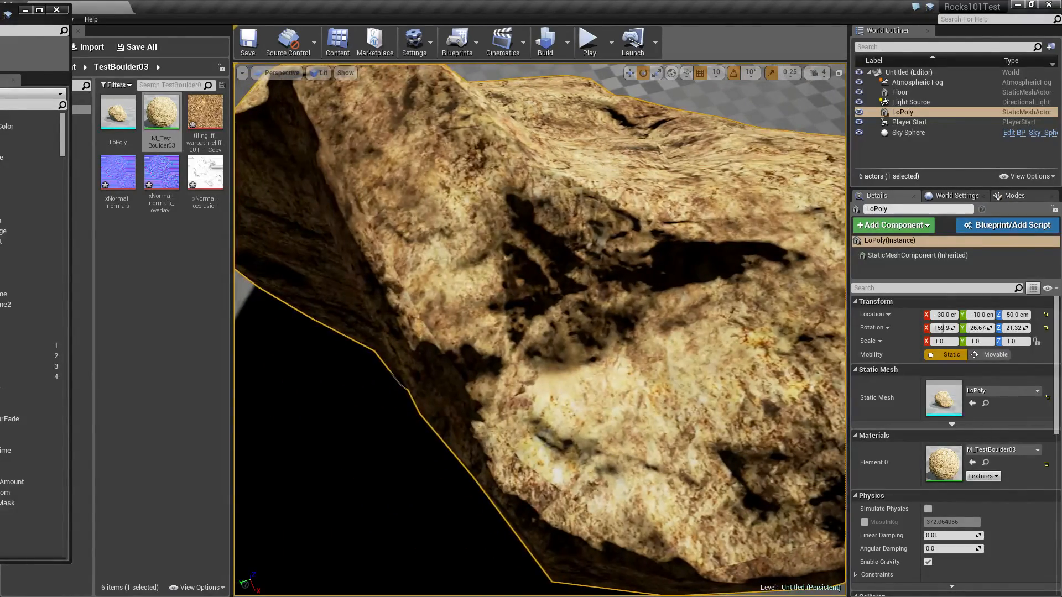
alt+drag(540, 330, 443, 374)
alt+right_drag(540, 330, 623, 329)
alt+middle_drag(540, 330, 653, 354)
alt+drag(540, 329, 614, 293)
alt+right_drag(540, 330, 476, 330)
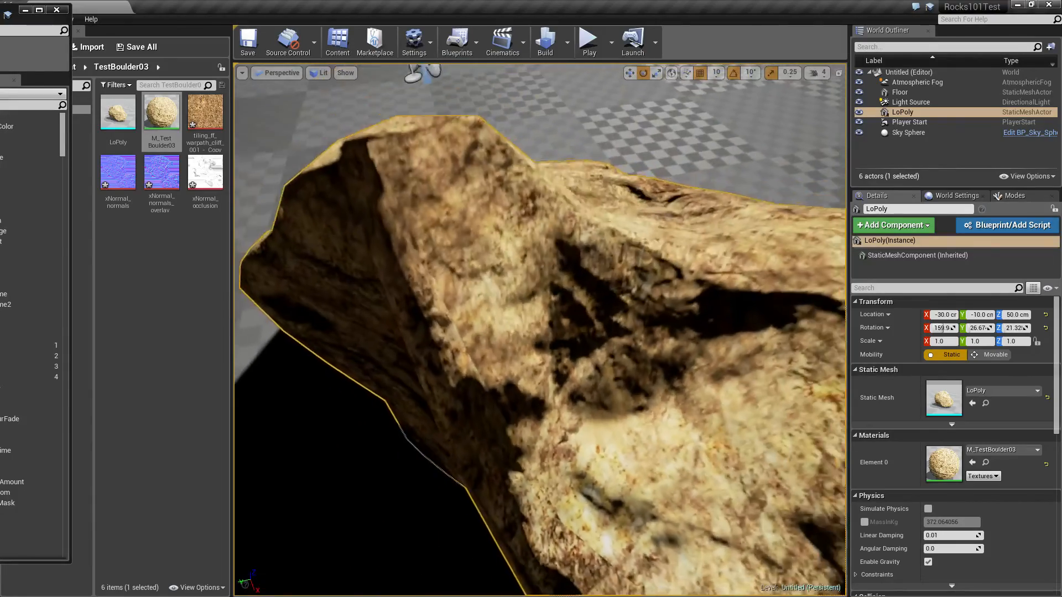
alt+drag(540, 330, 692, 365)
alt+right_drag(540, 330, 598, 329)
alt+middle_drag(539, 330, 664, 331)
alt+drag(540, 330, 570, 324)
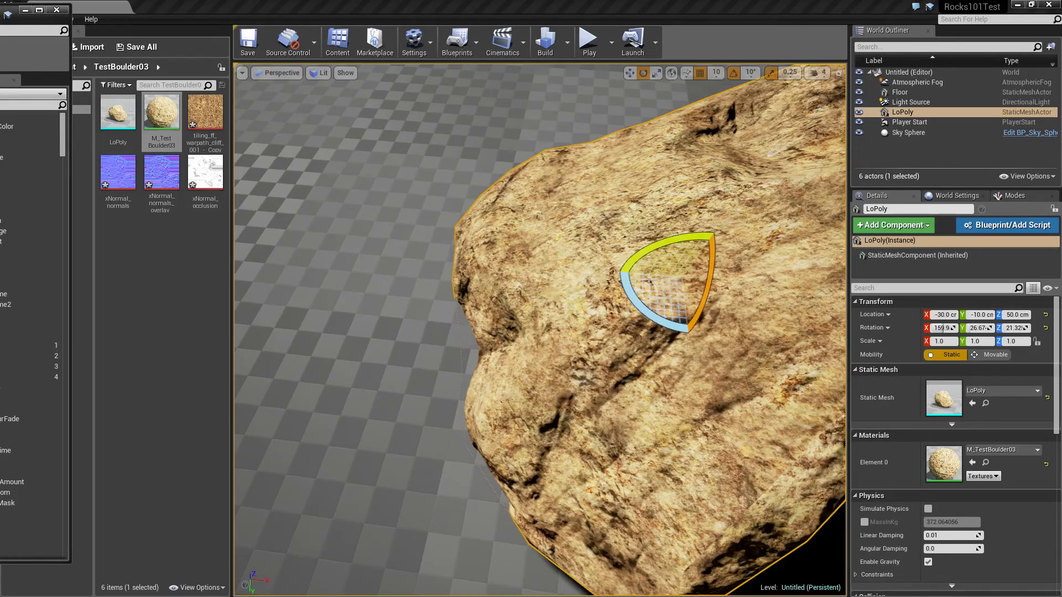
Save M_TestBoulder03 and rotate the boulder to stand upright at about X 60°, Y 19°, Z 162°
key(ctrl+s)
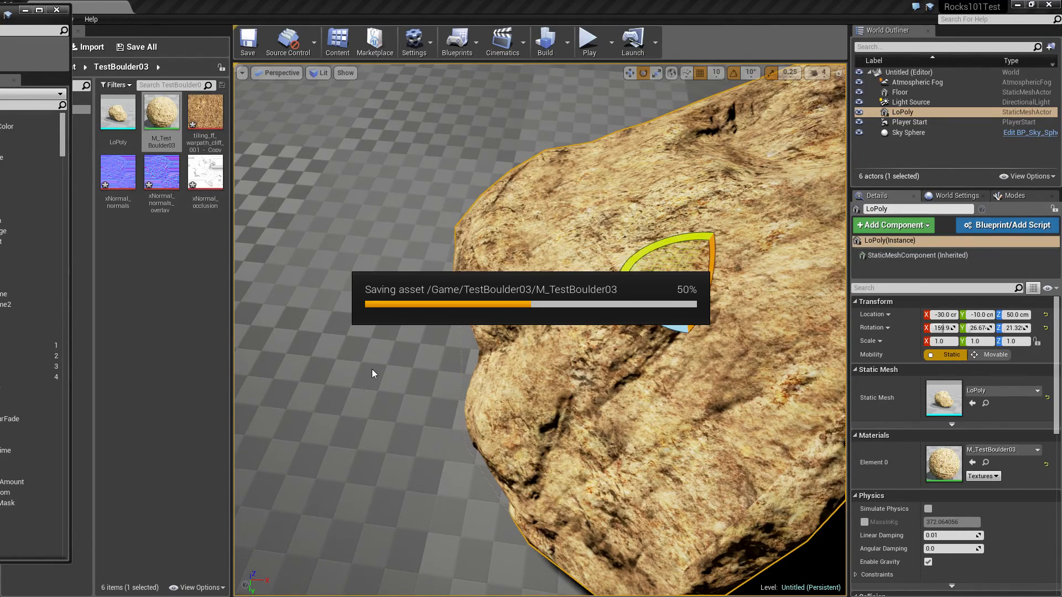
right_drag(636, 426, 293, 379)
right_drag(775, 390, 726, 365)
drag(676, 268, 698, 303)
right_drag(726, 318, 432, 277)
drag(474, 365, 450, 333)
right_drag(451, 334, 376, 332)
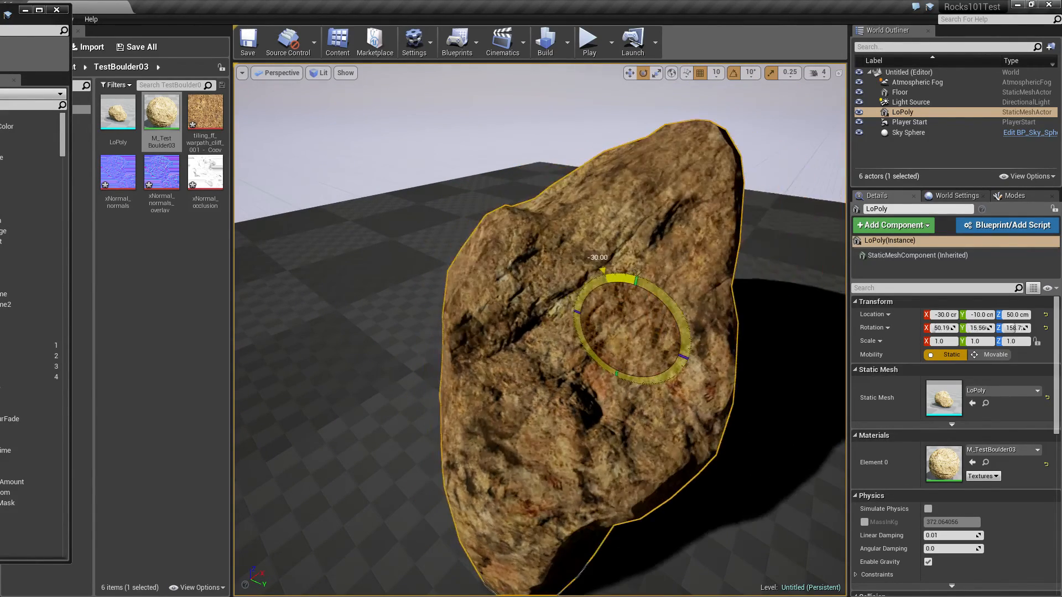
Examine the texture seam on the lower part of the upright boulder up close
key(w)
right_drag(577, 472, 512, 537)
key(w)
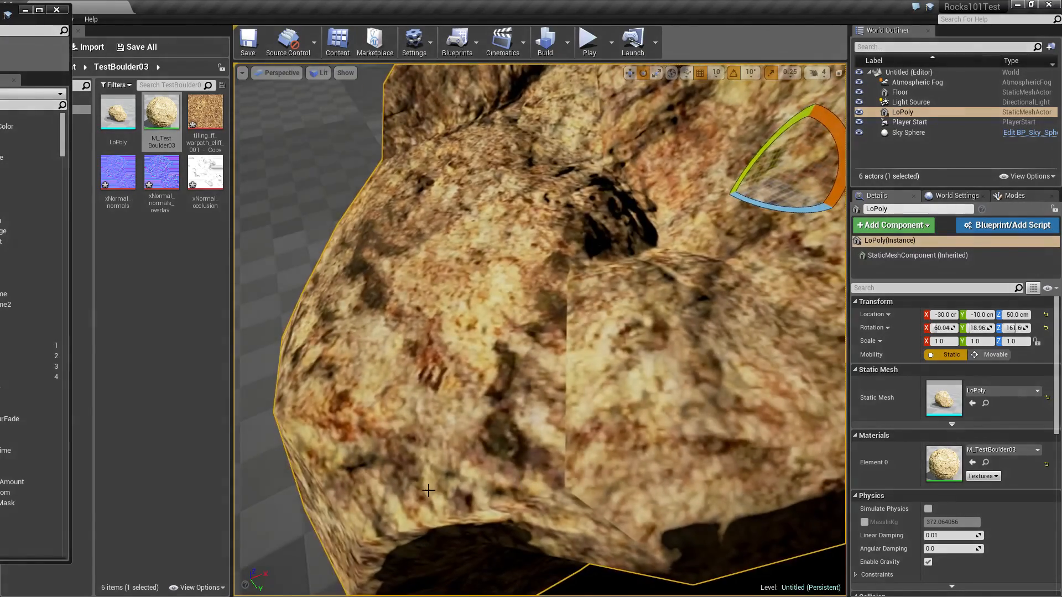
key(s)
right_drag(429, 490, 490, 437)
key(w)
key(s)
key(w)
key(s)
key(w)
Examine the upright boulder from other sides and from farther away, and select the Sky Sphere
key(a)
key(s)
key(s)
key(w)
key(d)
key(d)
key(d)
key(a)
key(s)
key(a)
key(s)
click(554, 227)
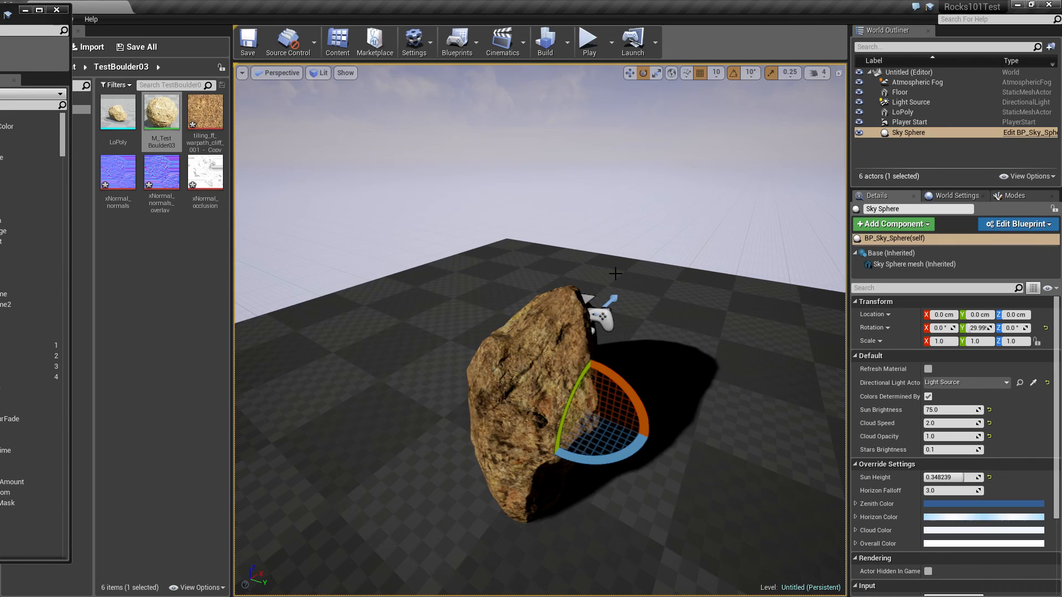